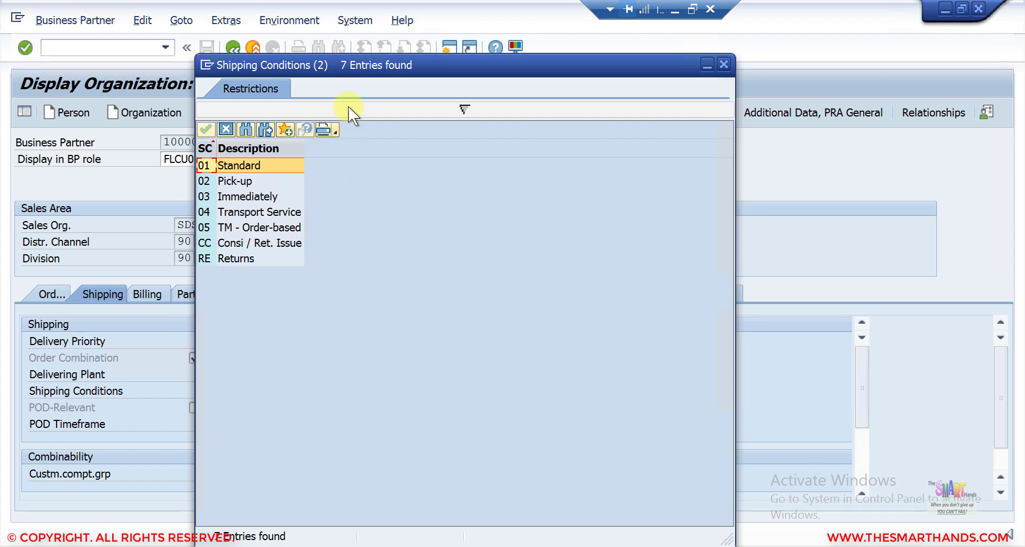
Review the available shipping conditions, including Standard and Pick-up, for the customer's shipping data and close the list without choosing one.
left_click_drag(446, 72, 572, 112)
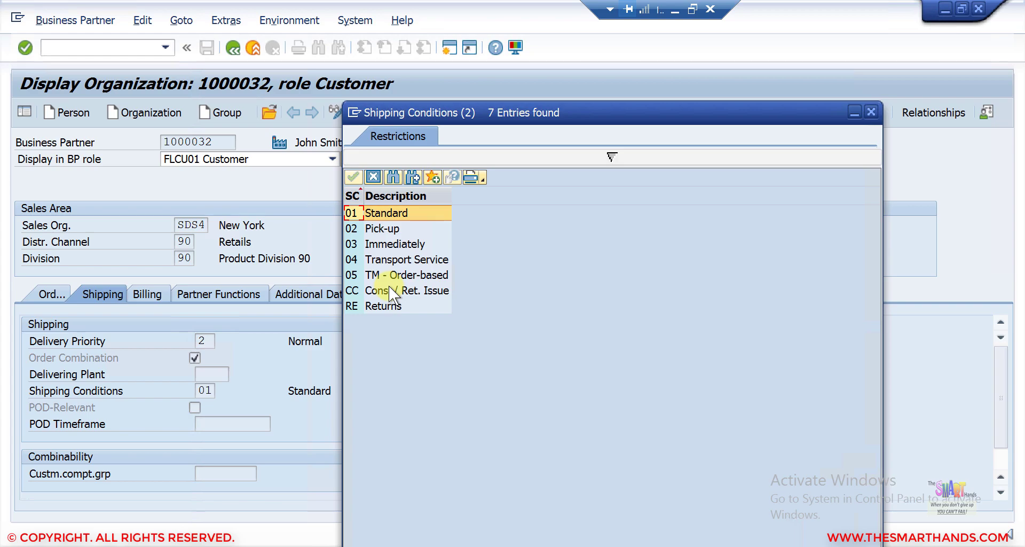
left_click(389, 213)
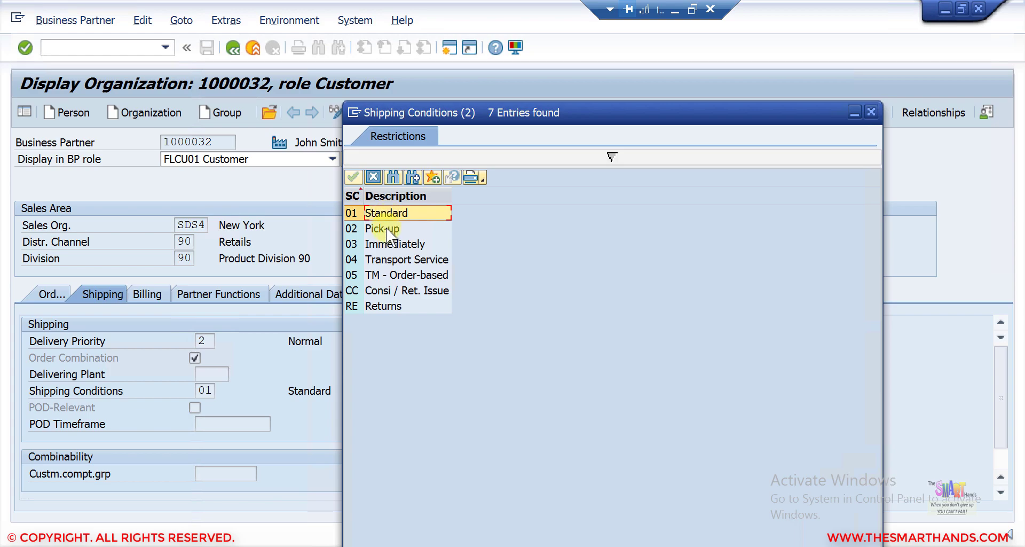
left_click(386, 227)
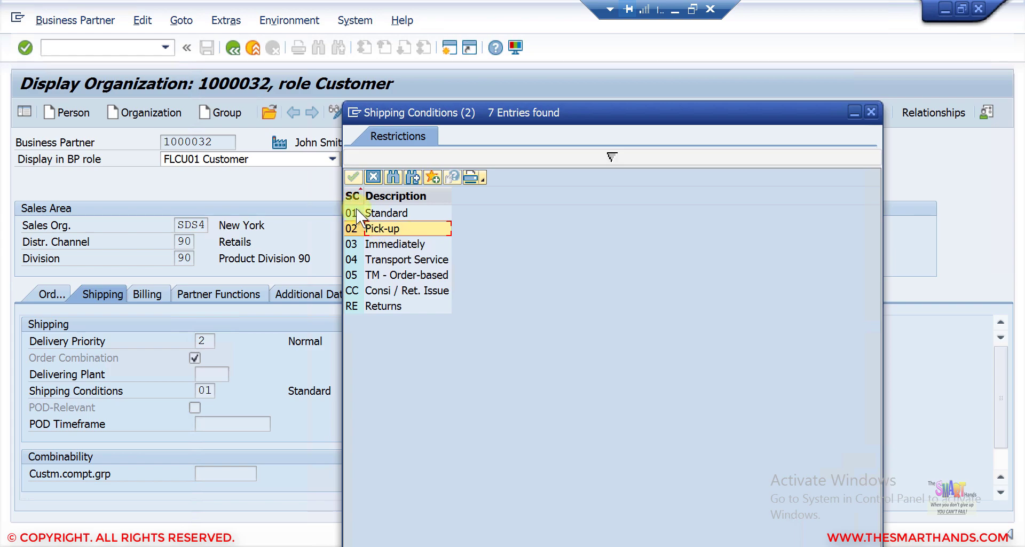
left_click(374, 177)
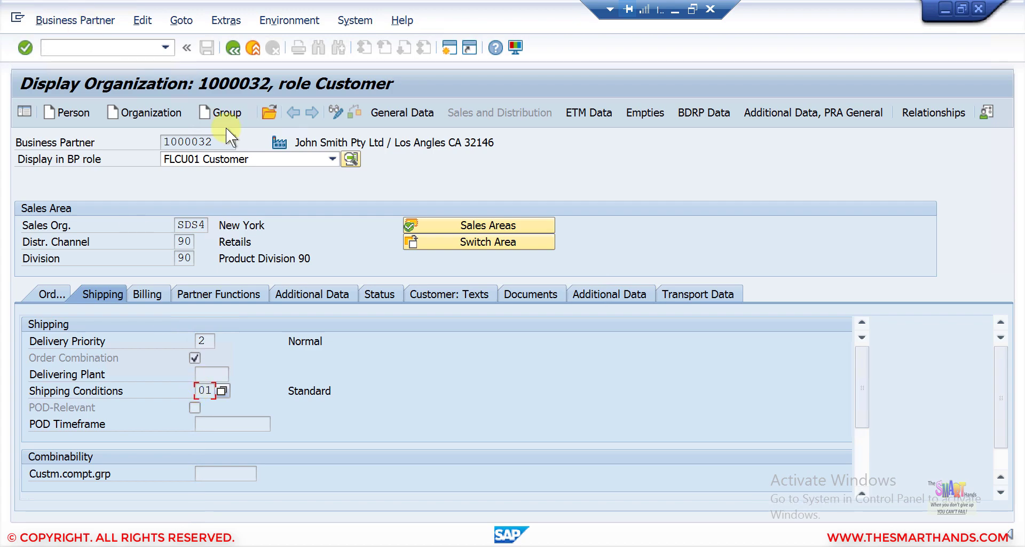
Open a new session and start transaction VOV8 to maintain sales order types.
left_click(451, 52)
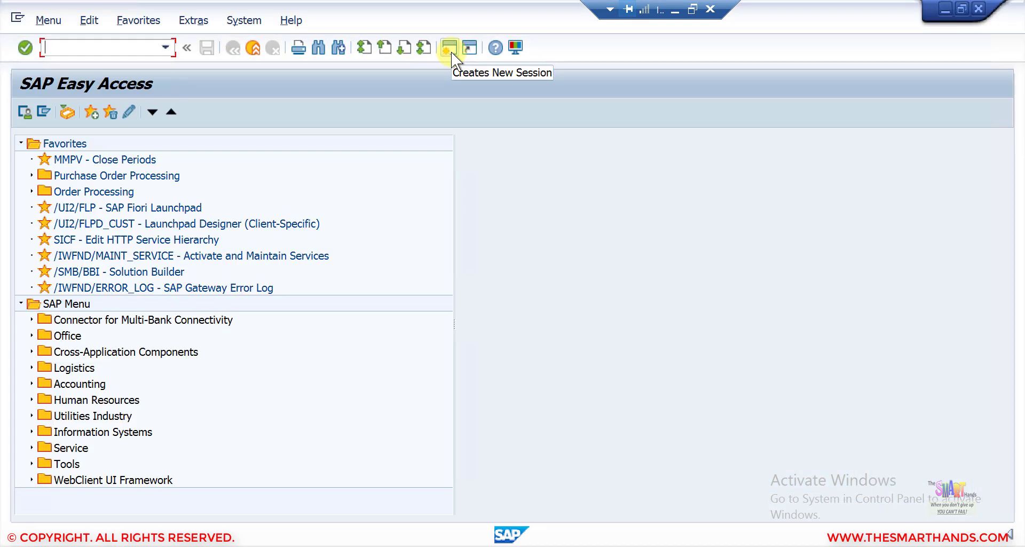
type("voc8")
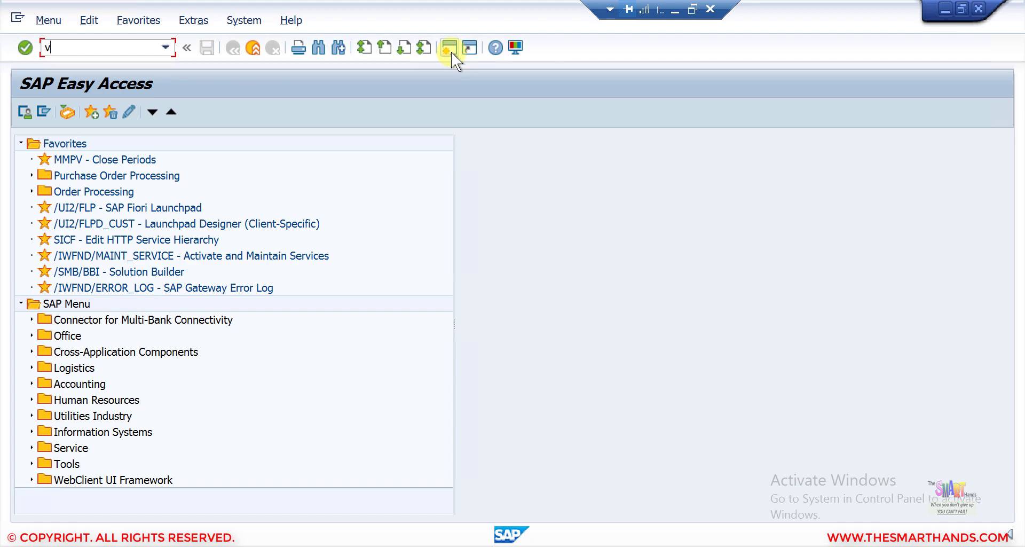
key("BackSpace")
key("BackSpace")
type("v8")
key("Return")
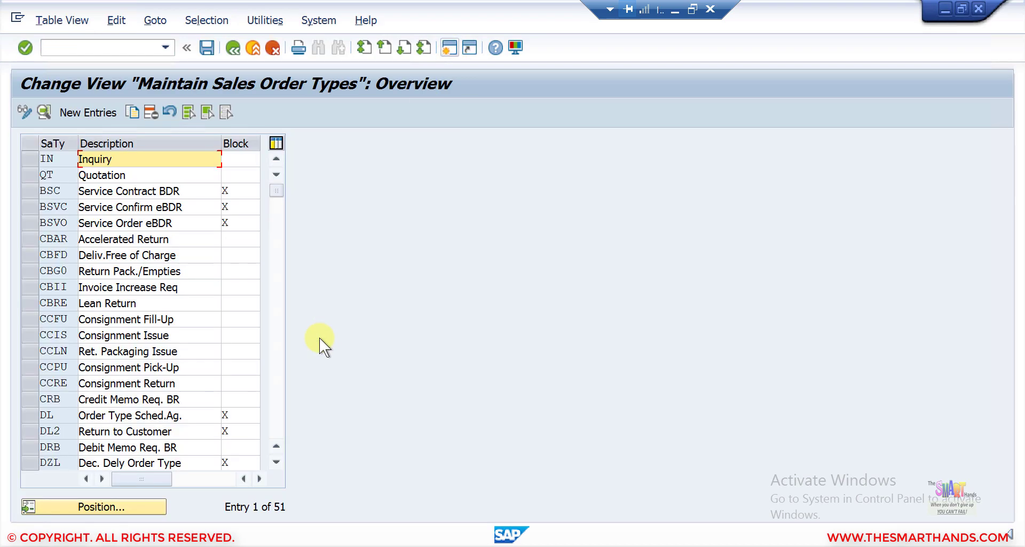
Find sales document type OR in the overview and open the details of Standard Order.
left_click(130, 503)
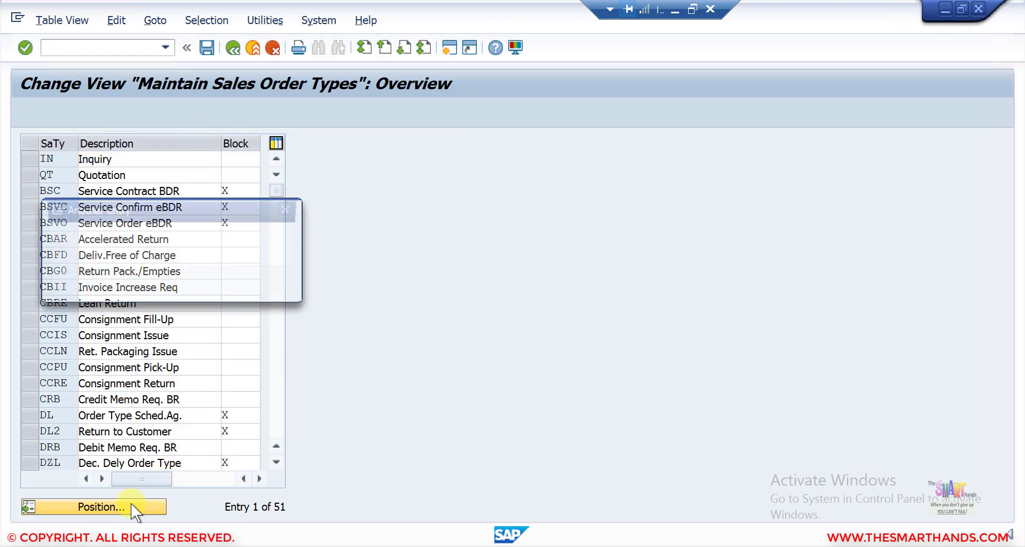
type("or")
key("Return")
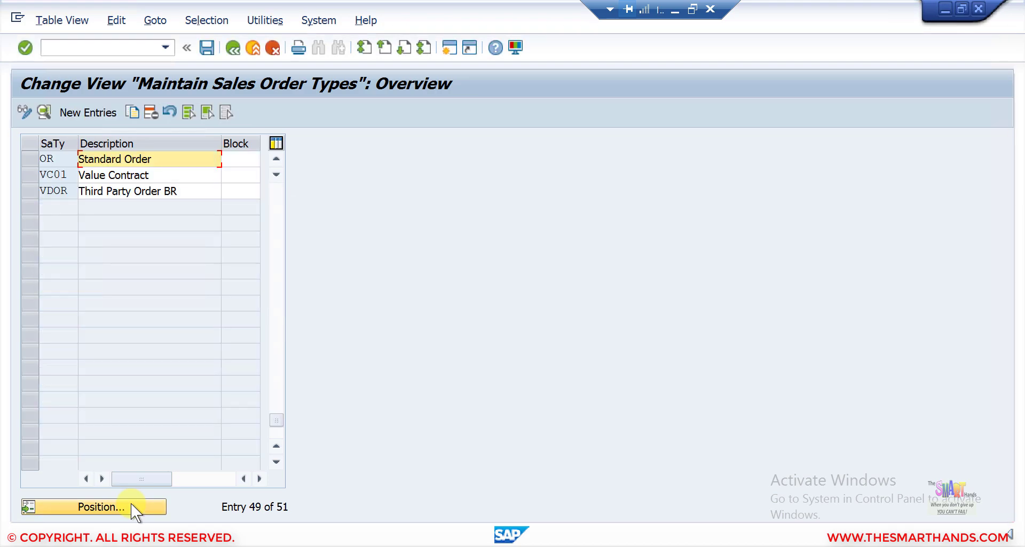
double_click(104, 159)
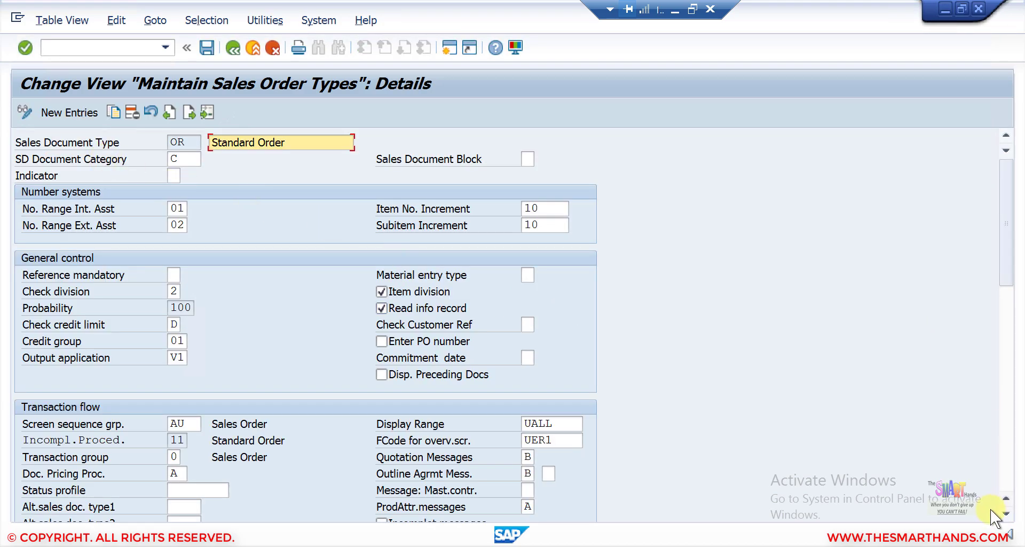
Look up the possible shipping conditions in the Shipping section of order type OR and close the list without choosing one.
left_click(1008, 480)
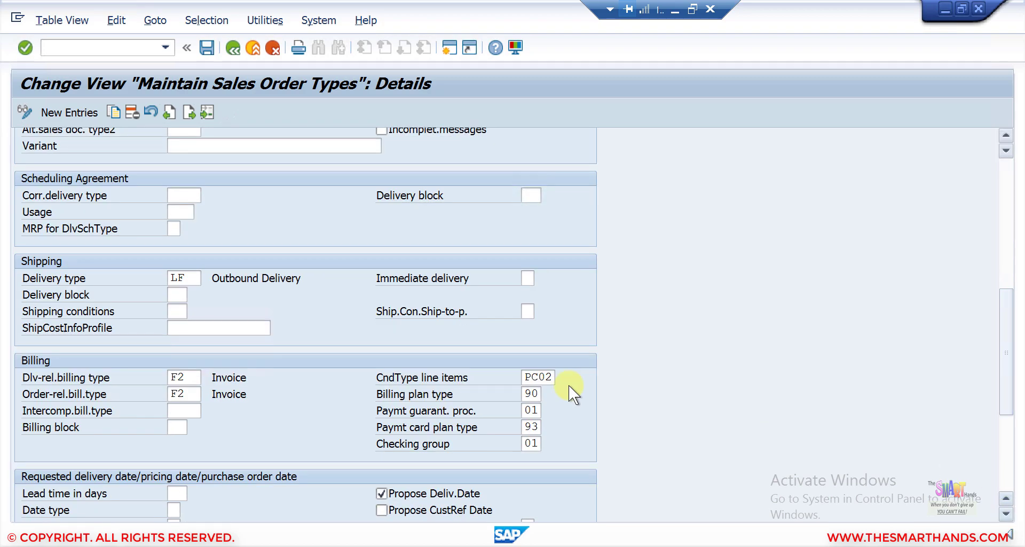
left_click(181, 311)
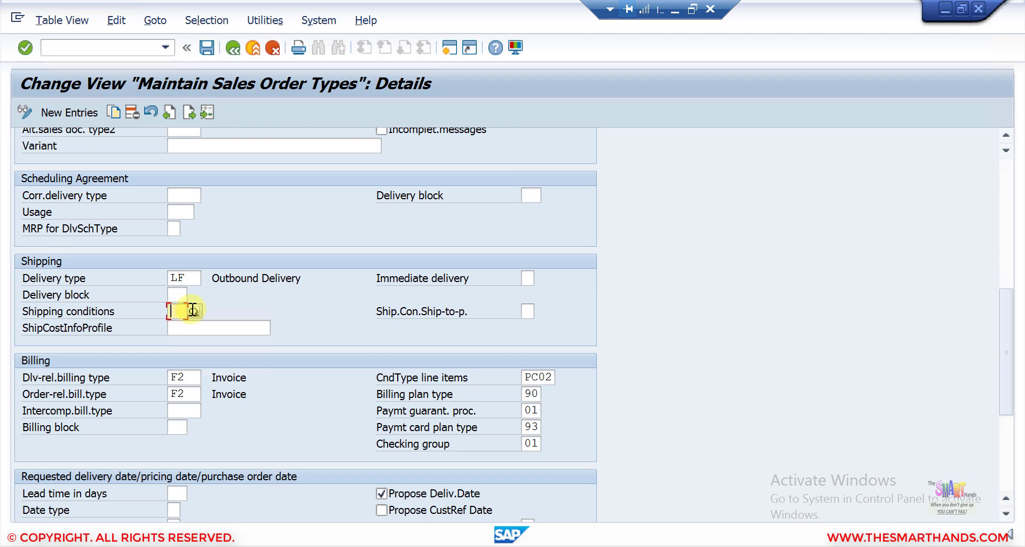
left_click(193, 310)
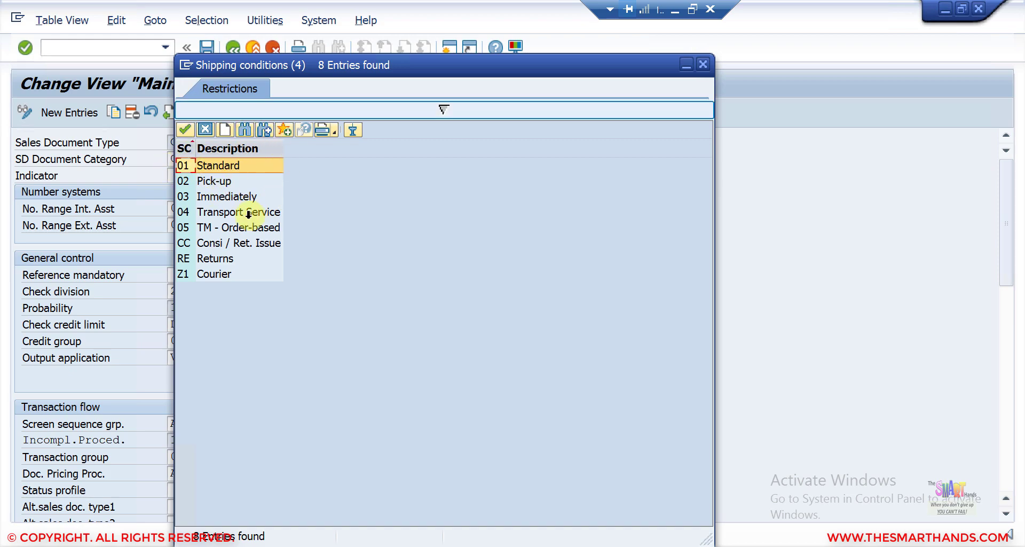
left_click(206, 126)
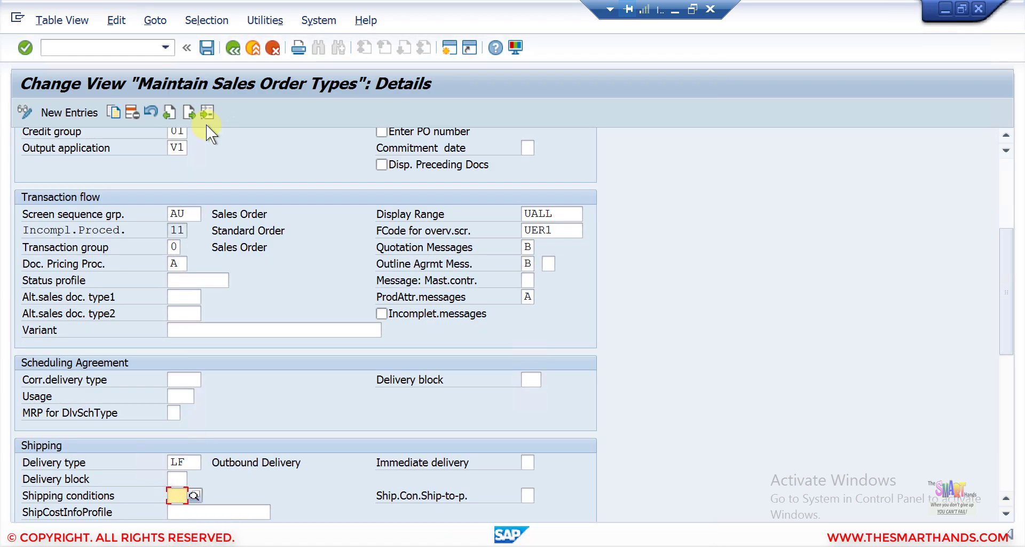
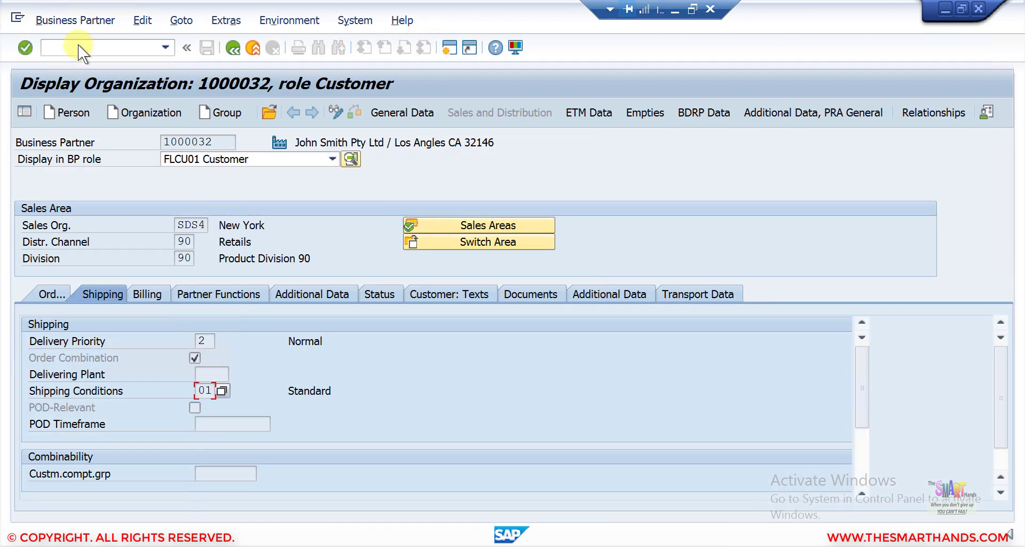
Leave the business partner display and start the Change Material transaction in the same session.
left_click(79, 46)
type("/nva01")
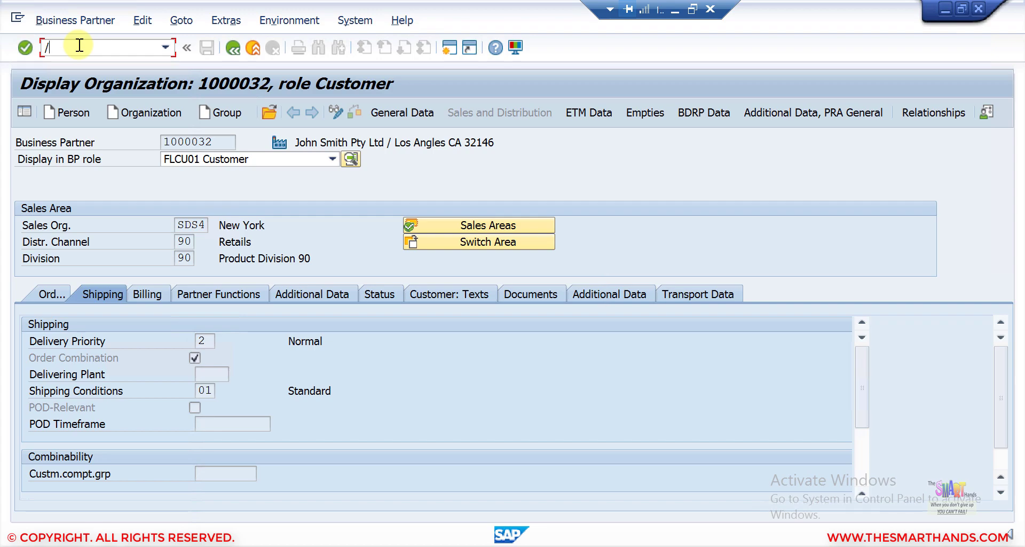
key("Return")
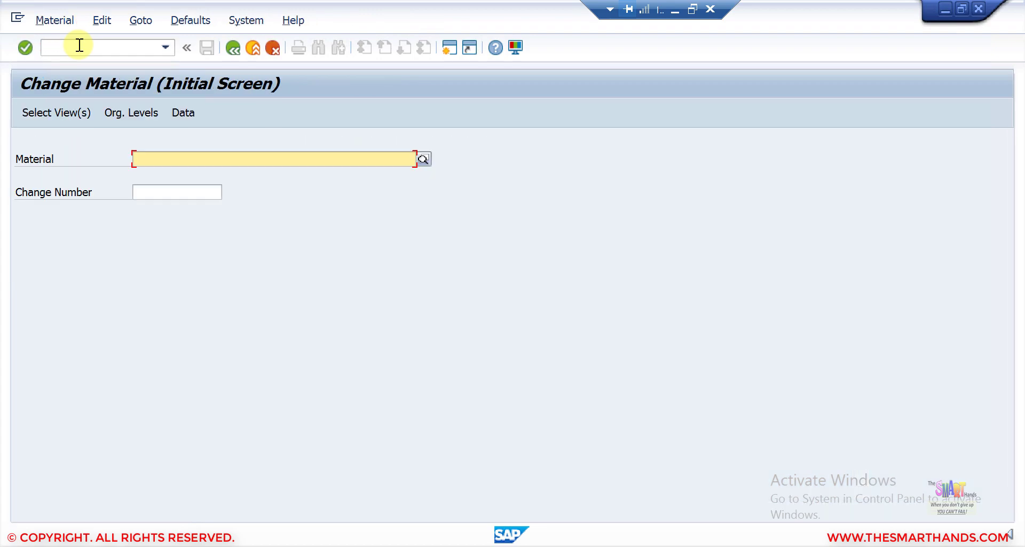
Open material DRUM20 with the proposed organizational levels and show its Sales: General/Plant view.
type("drum20")
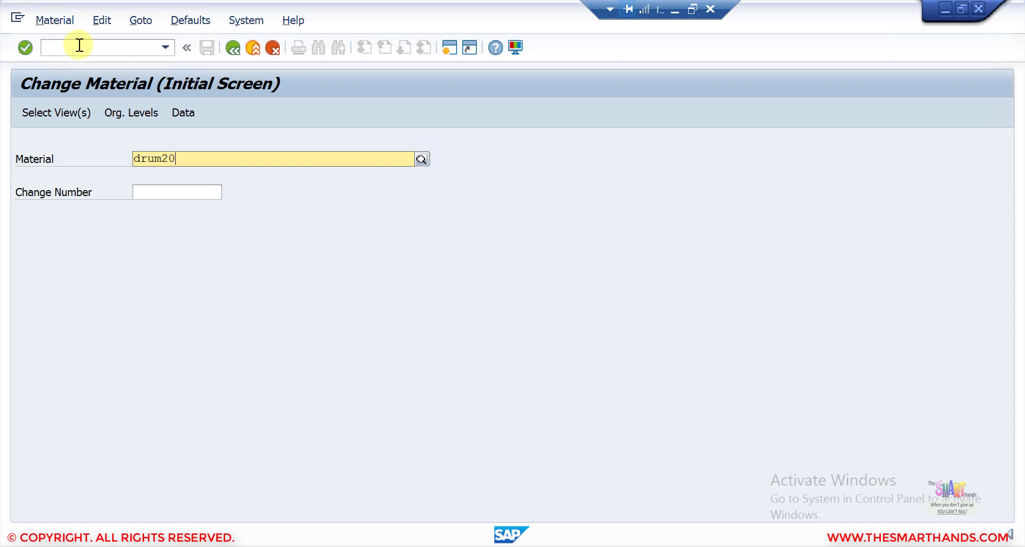
key("Return")
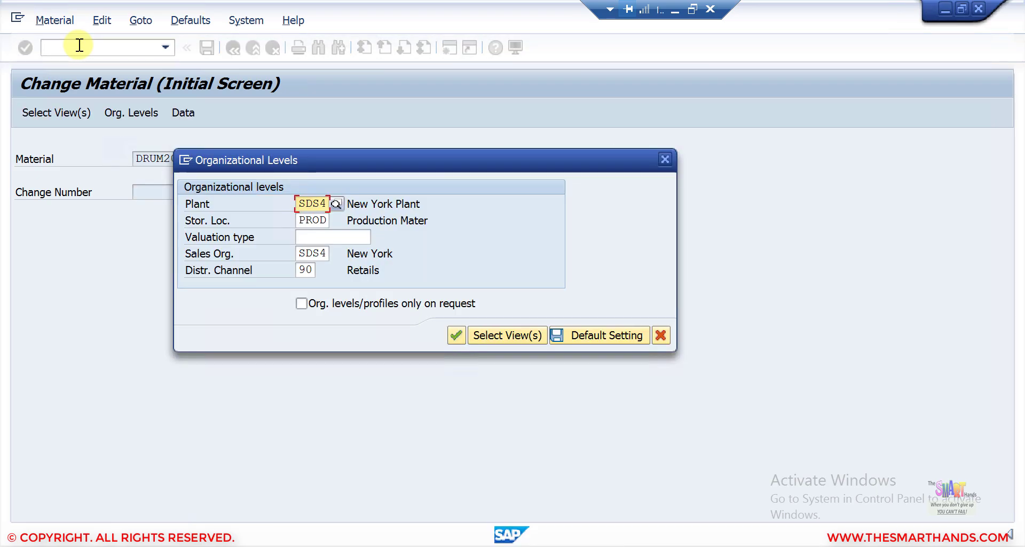
key("Return")
left_click(349, 139)
left_click(356, 142)
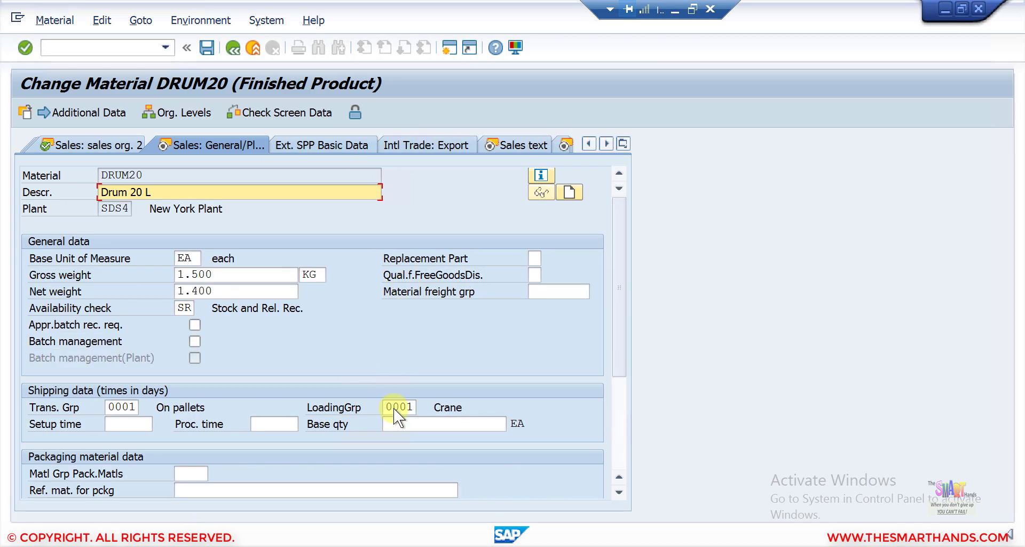
Examine the available loading groups, including Forklift and Manual, for material DRUM20 and close the list without changing the assigned group.
left_click(404, 407)
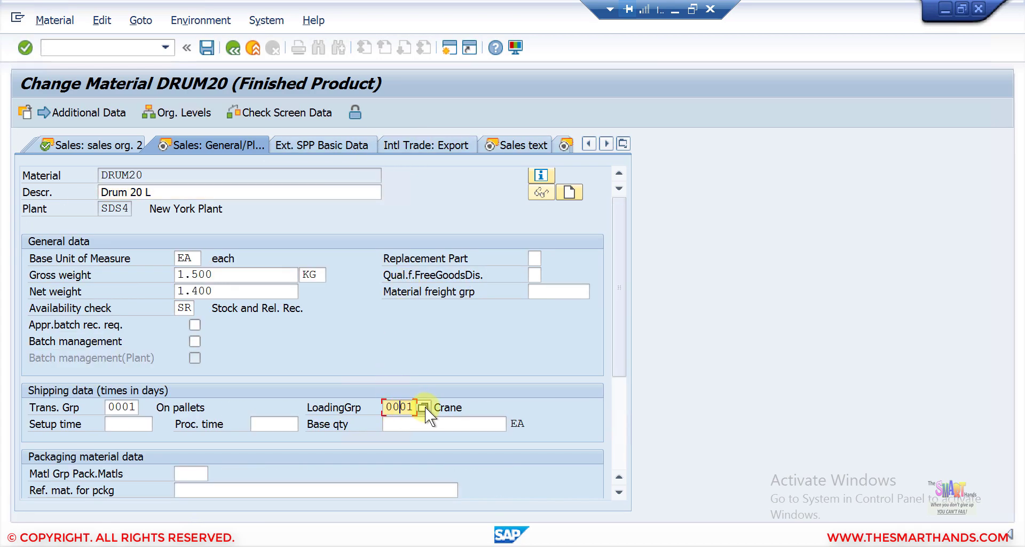
left_click(423, 407)
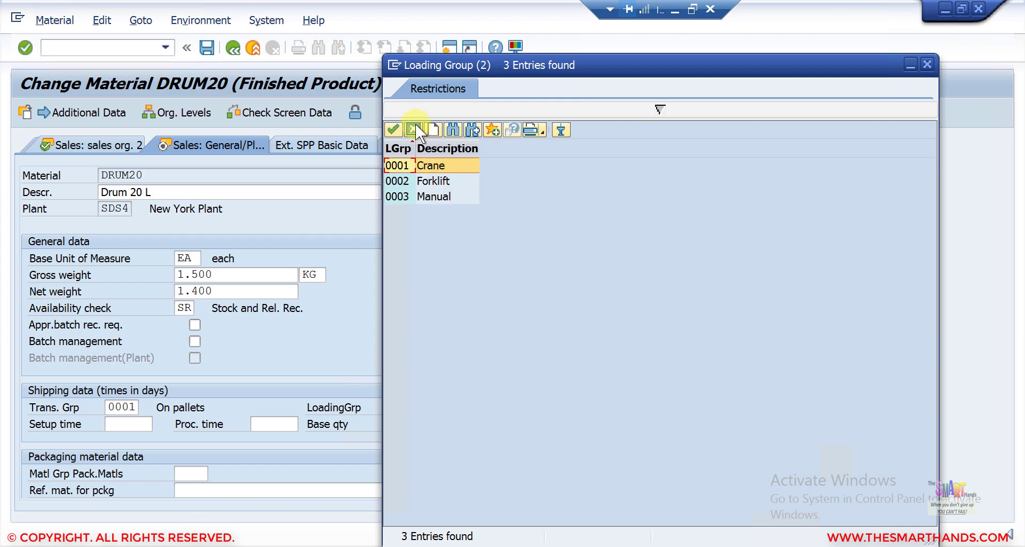
key("Return")
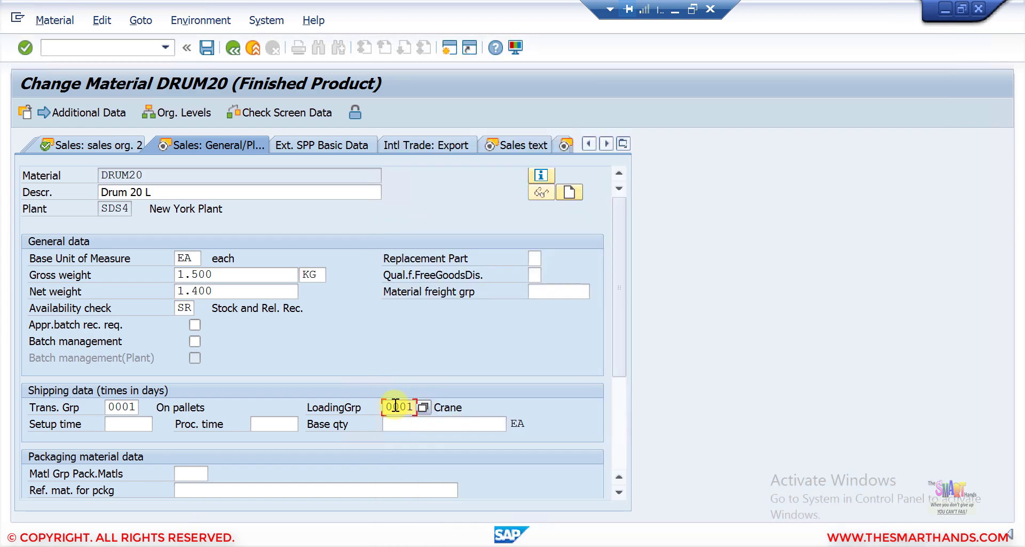
left_click_drag(386, 406, 419, 405)
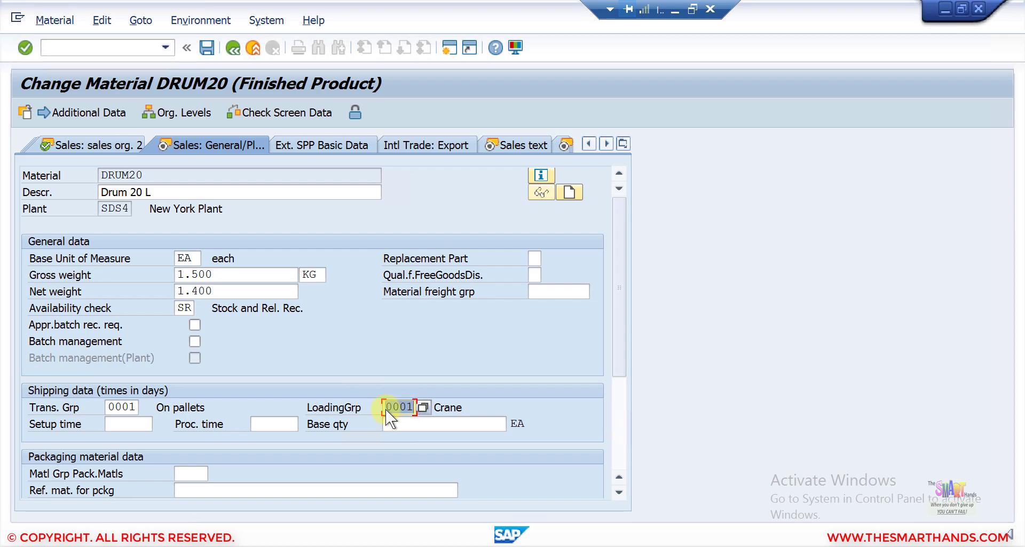
left_click(424, 407)
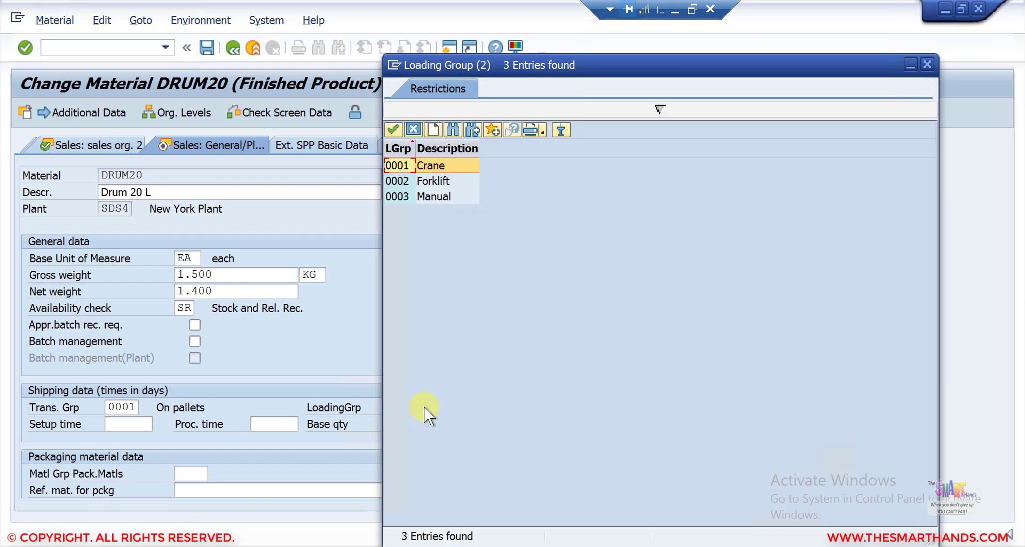
left_click(435, 180)
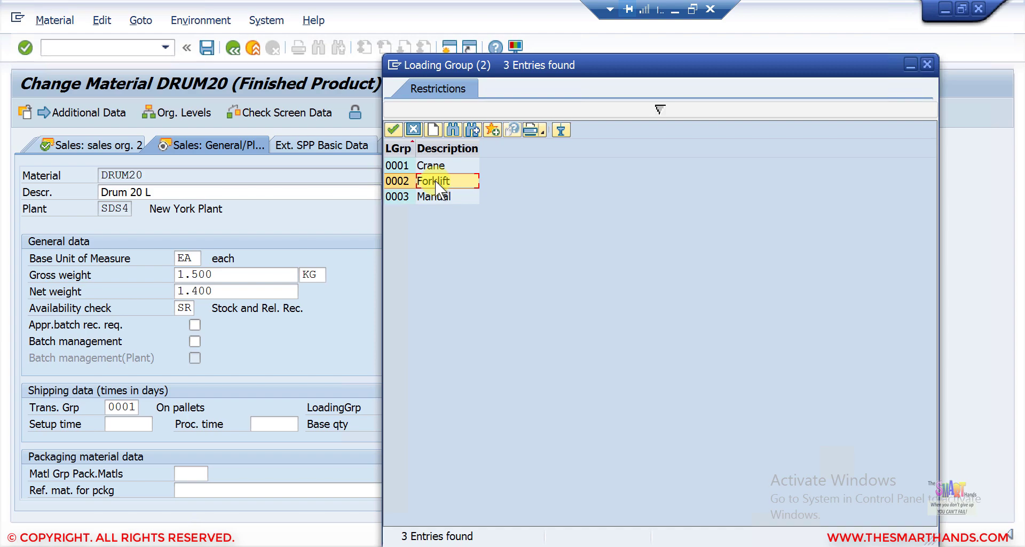
left_click(432, 193)
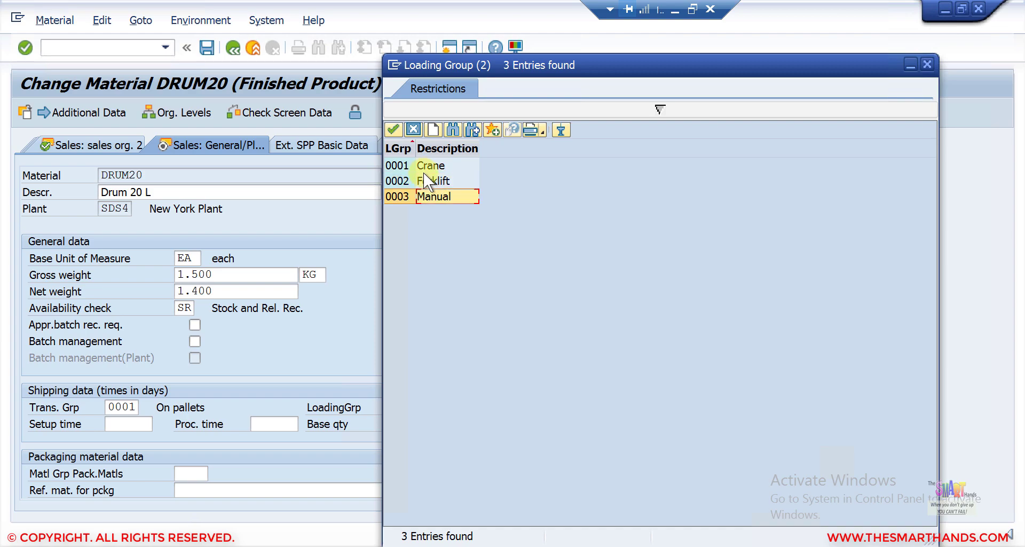
left_click(412, 130)
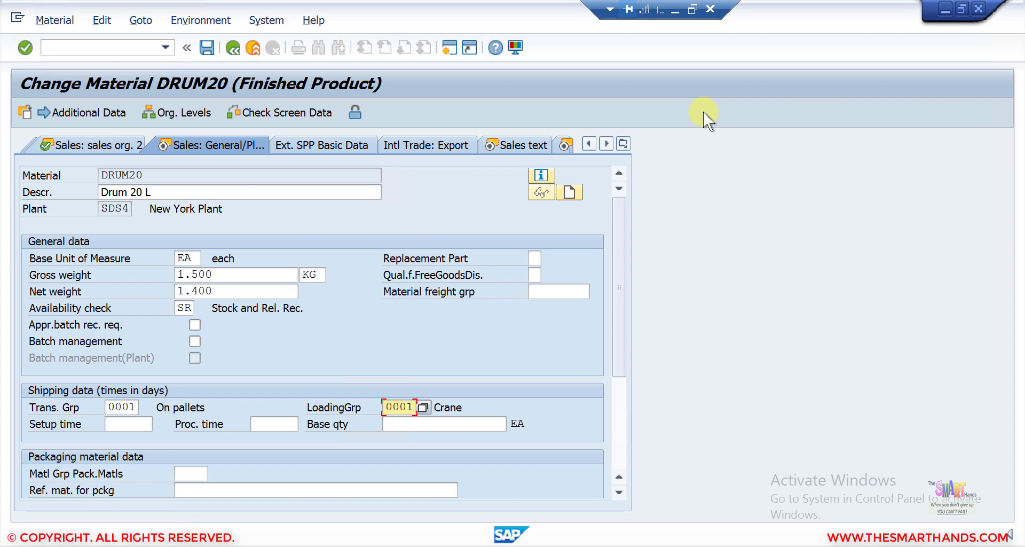
Leave the material master, start transaction SPRO and display the SAP Customizing Implementation Guide.
left_click(87, 50)
type("/nspr")
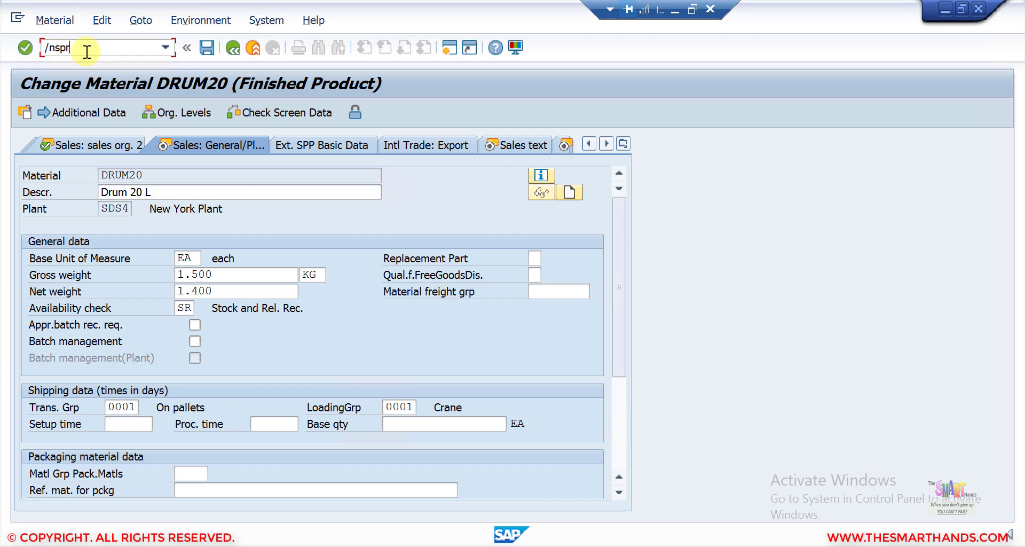
key("Return")
left_click(85, 115)
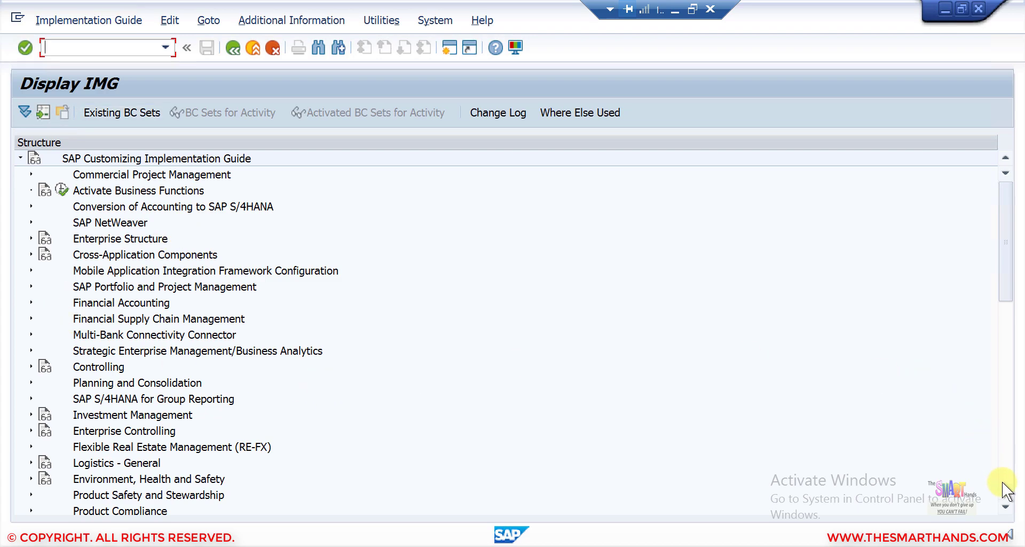
Expand Logistics Execution > Shipping > Basic Shipping Functions > Shipping Point and Goods Receiving Point Determination in the implementation guide.
left_click(1005, 506)
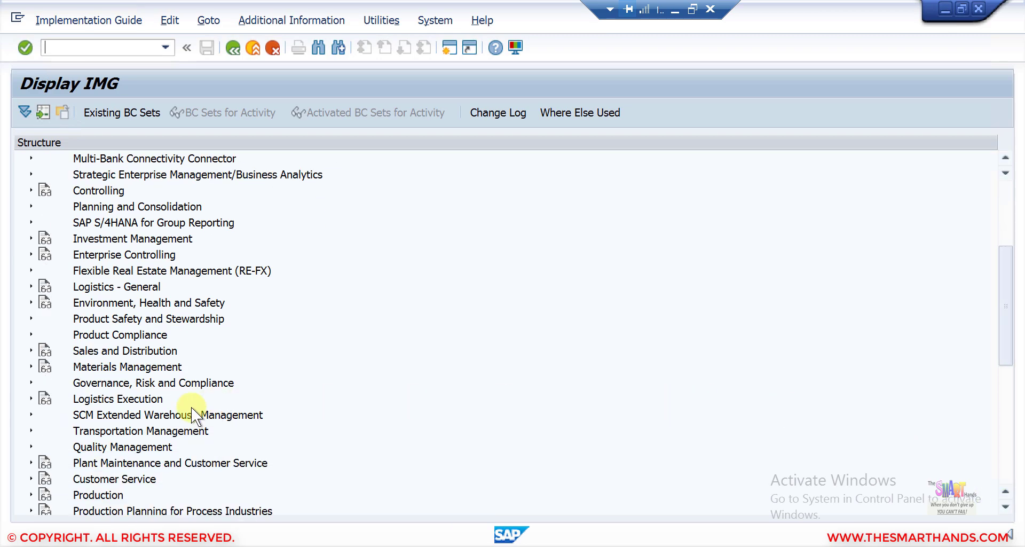
left_click(31, 399)
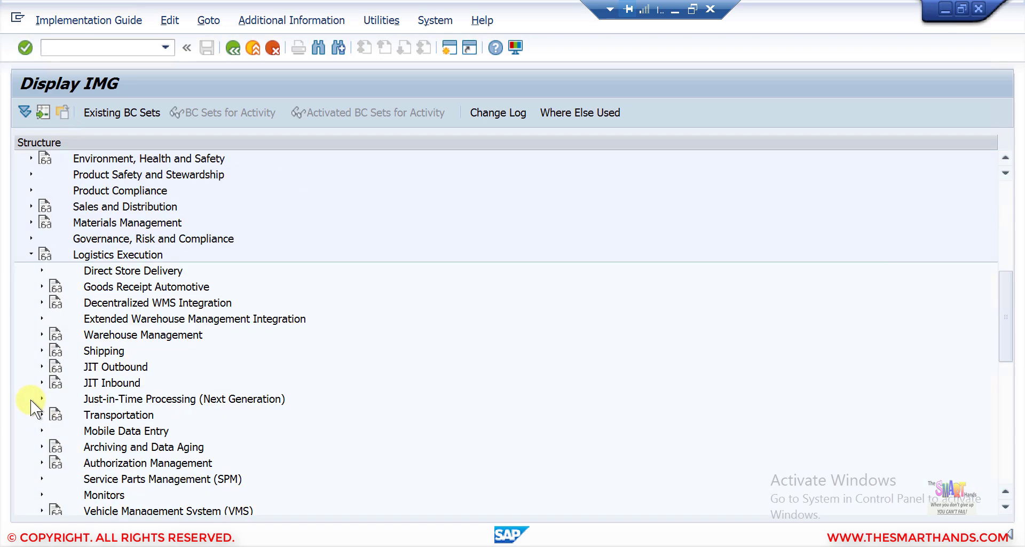
left_click(41, 351)
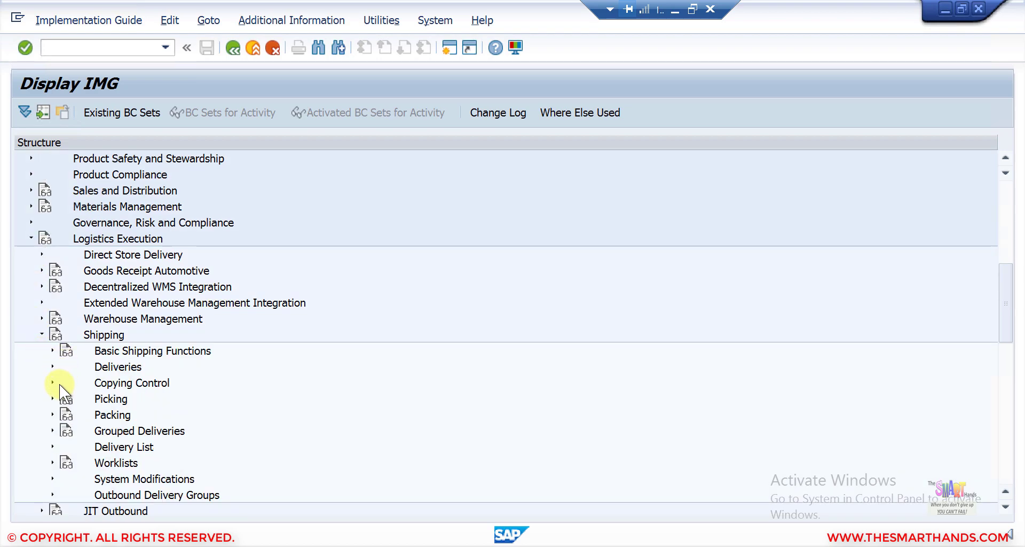
left_click(52, 350)
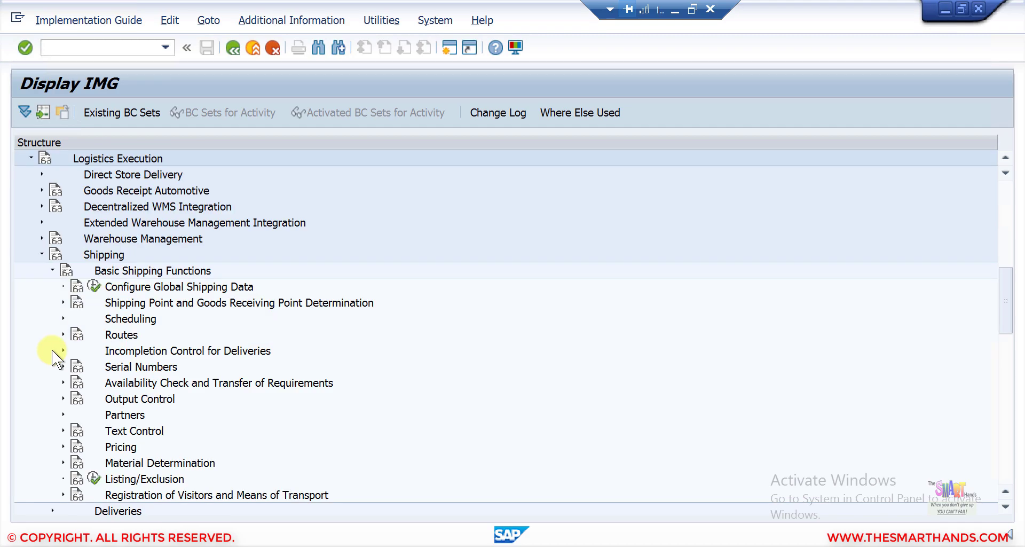
left_click(63, 302)
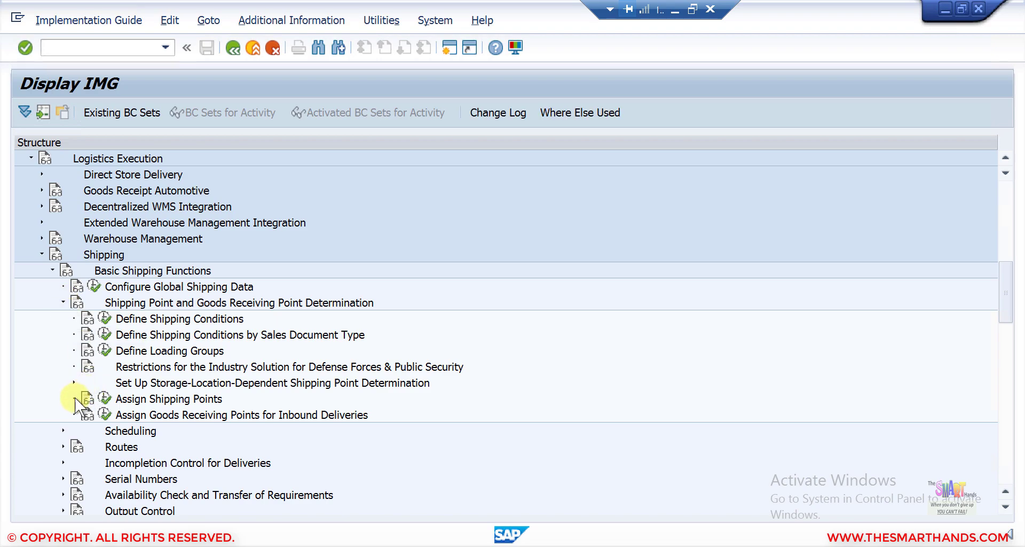
Open the Define Shipping Conditions activity and add a new entry Z1 with the description Courier.
left_click(132, 401)
left_click(106, 319)
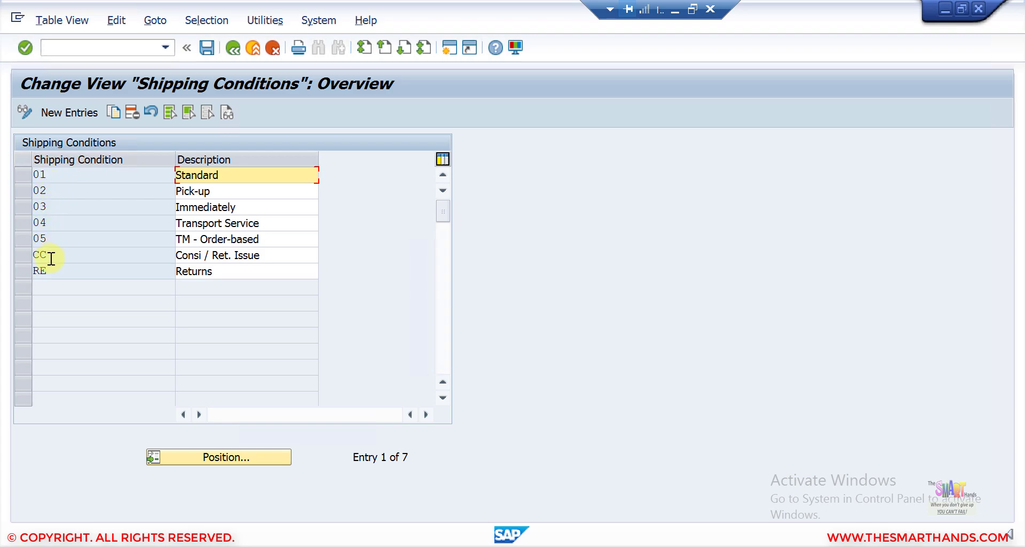
left_click(82, 114)
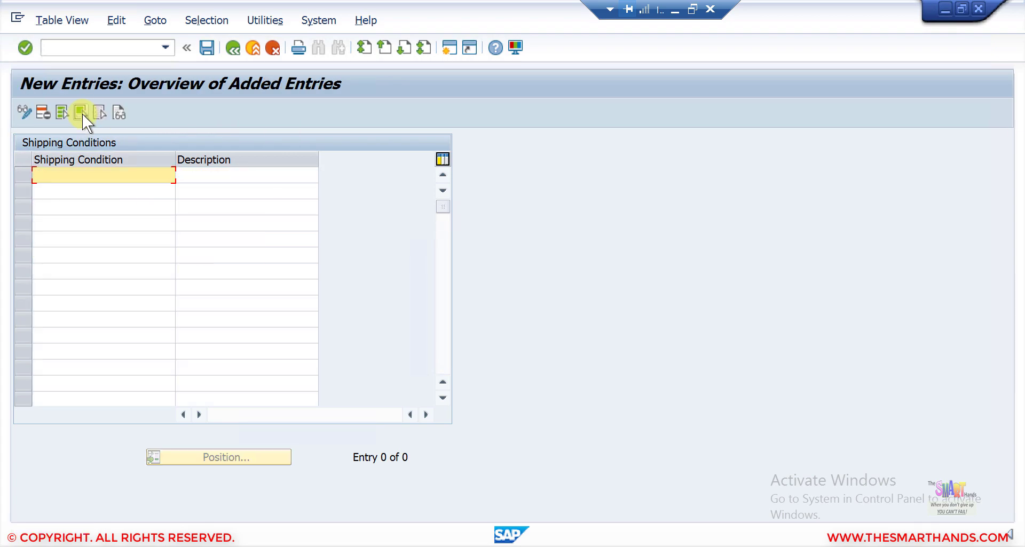
type("Z1")
left_click(210, 174)
type("C")
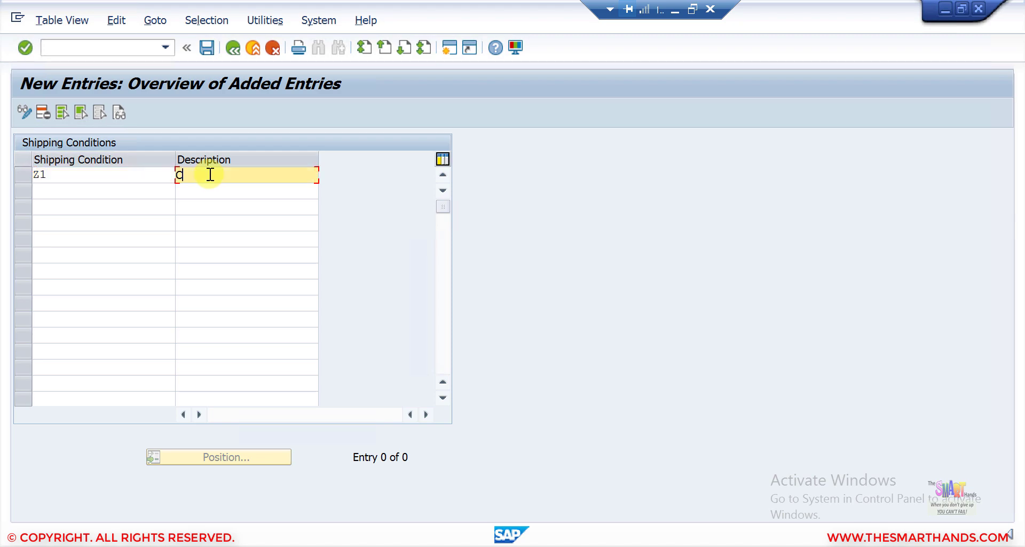
type("ourier")
key("Return")
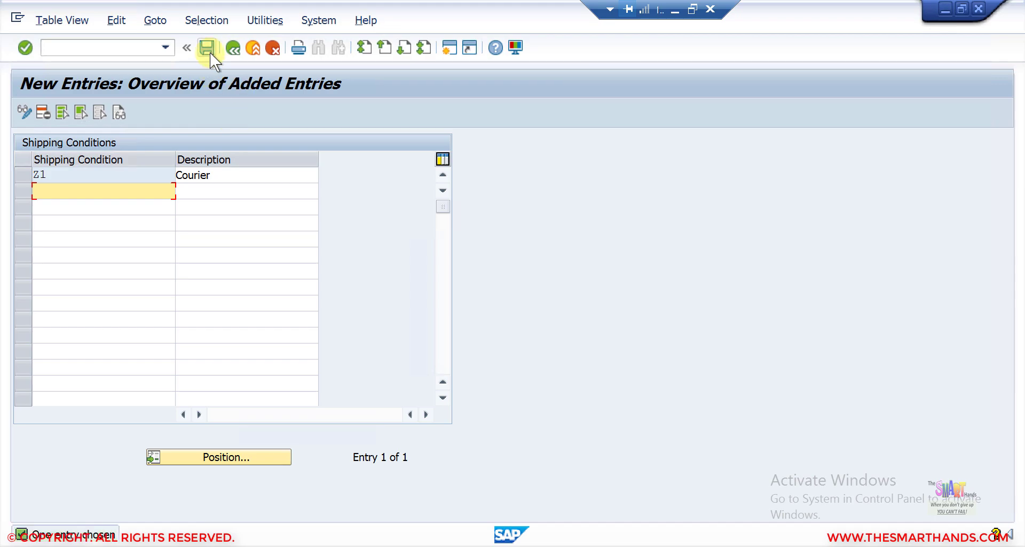
Save the new shipping condition under customizing request S4HK900124 and return to the implementation guide.
left_click(210, 52)
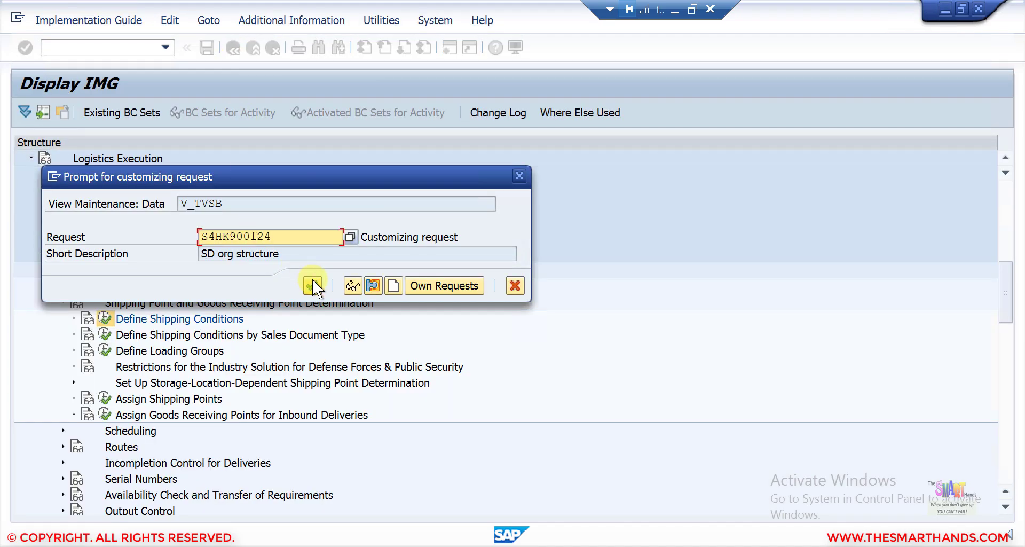
left_click(312, 281)
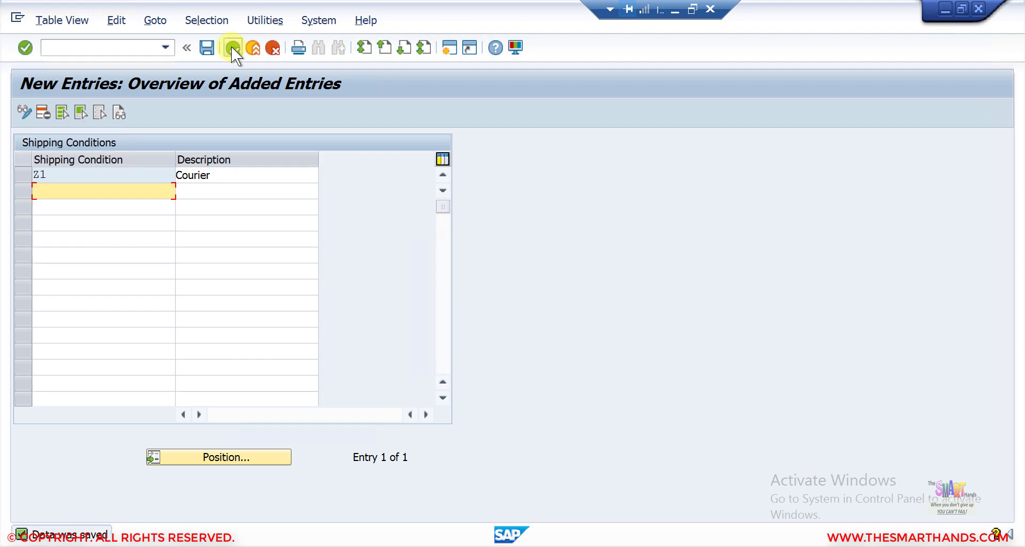
left_click(233, 48)
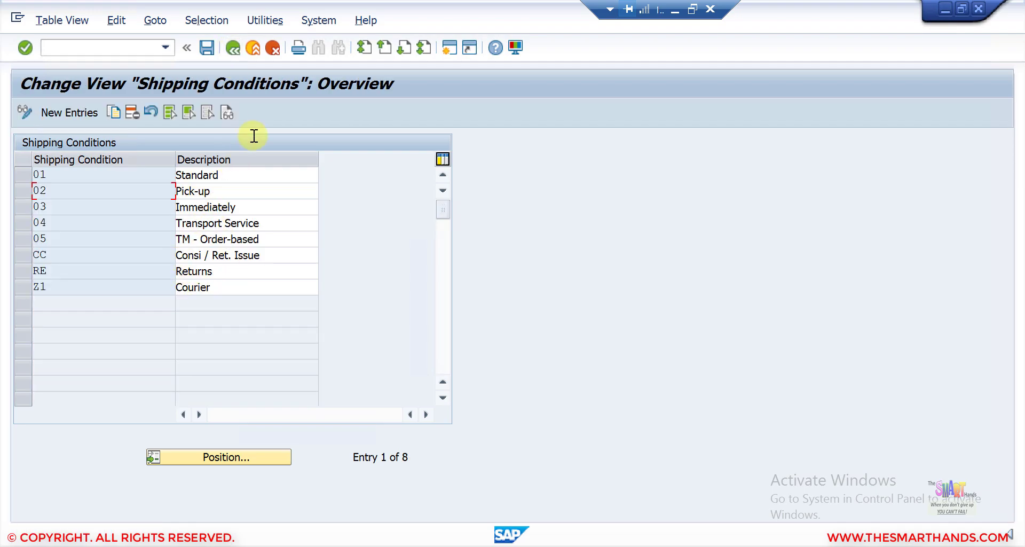
left_click(232, 49)
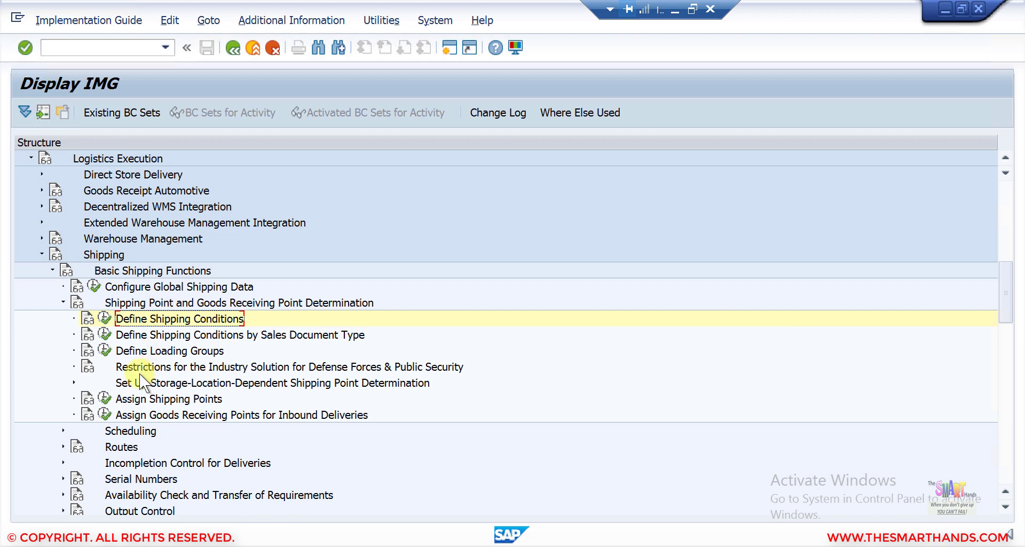
Review the entries under Define Loading Groups and open the Assign Shipping Points activity.
left_click(104, 349)
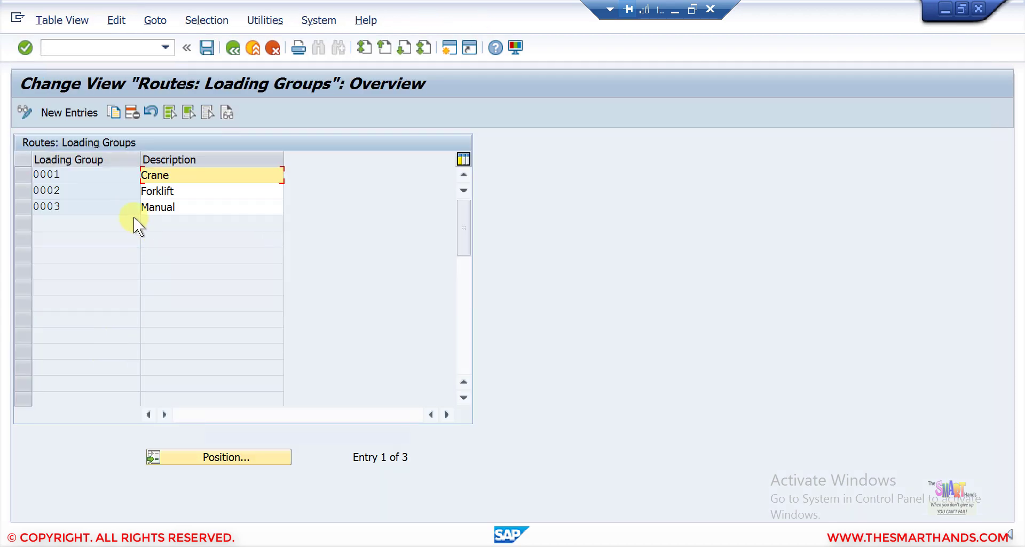
left_click(235, 55)
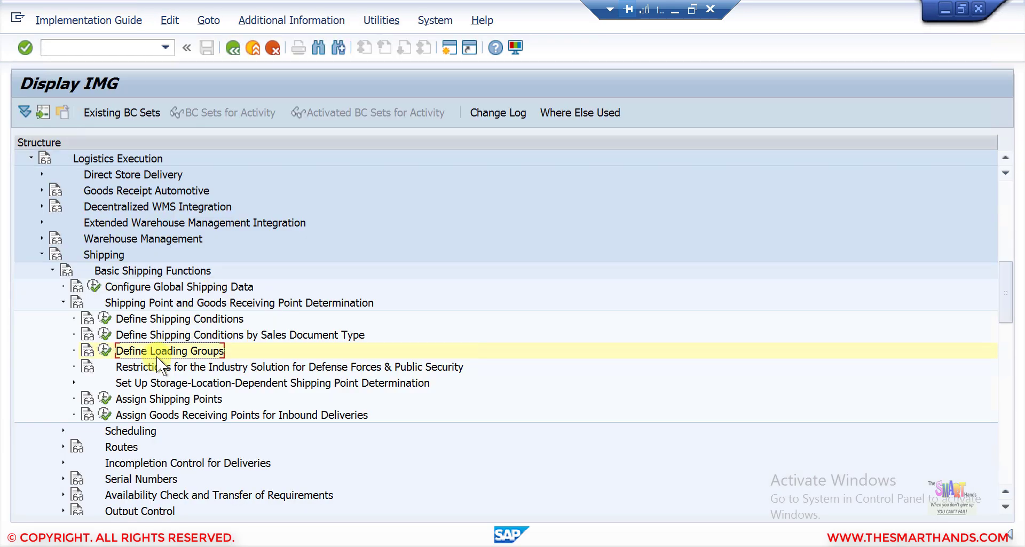
left_click(104, 398)
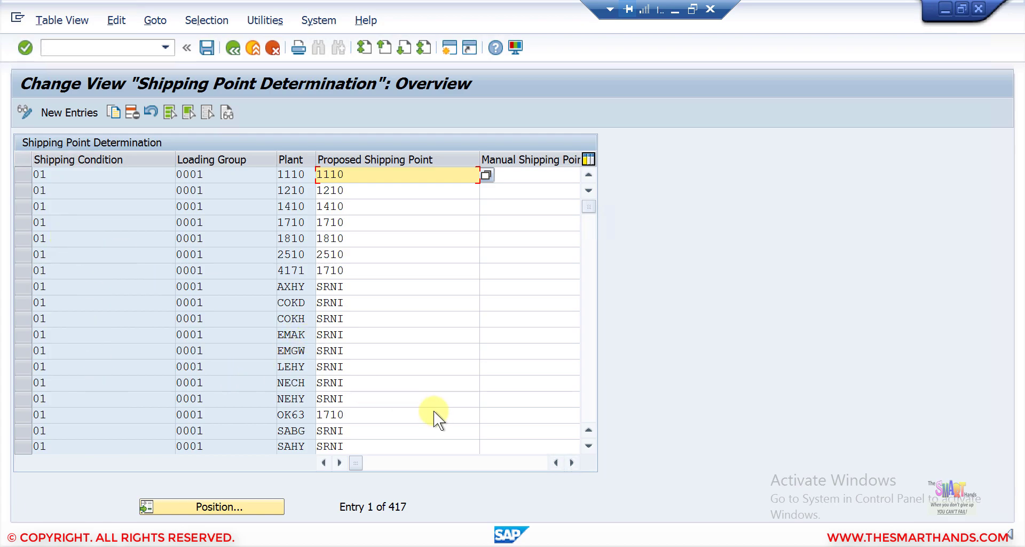
Locate and select the shipping point determination entry for shipping condition 01, loading group 0001 and plant SDS4.
left_click(593, 450)
left_click(592, 449)
left_click(592, 450)
left_click(593, 450)
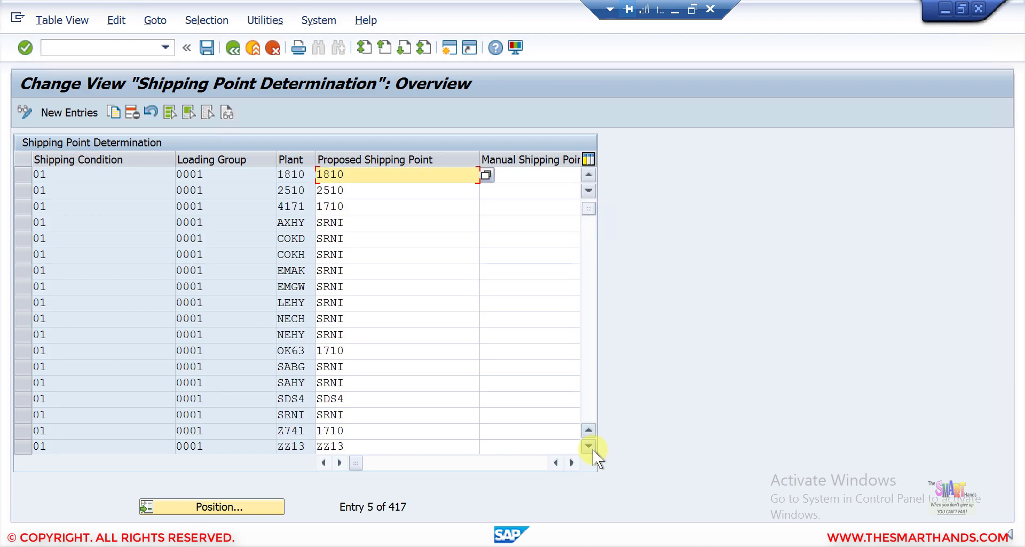
left_click(593, 450)
left_click(592, 450)
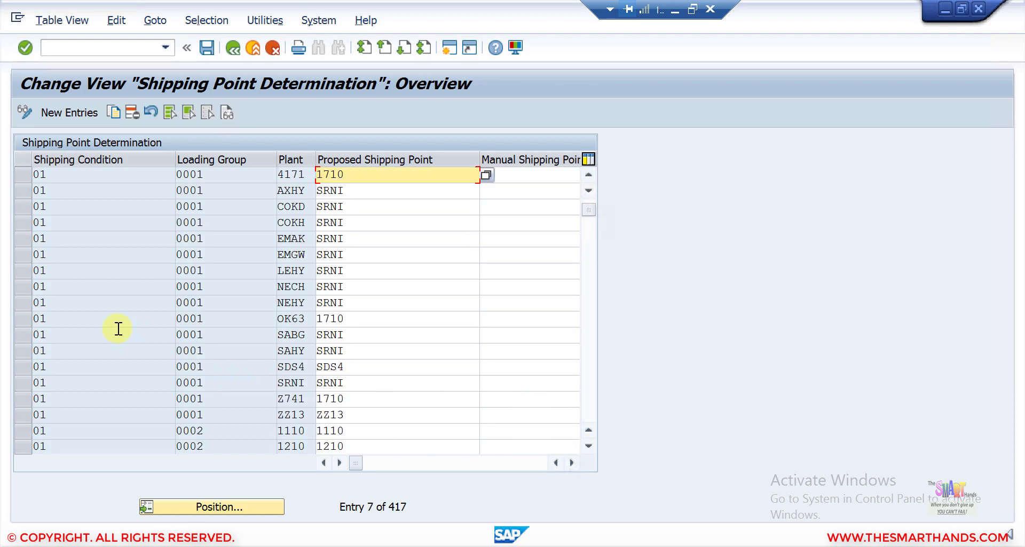
left_click(24, 368)
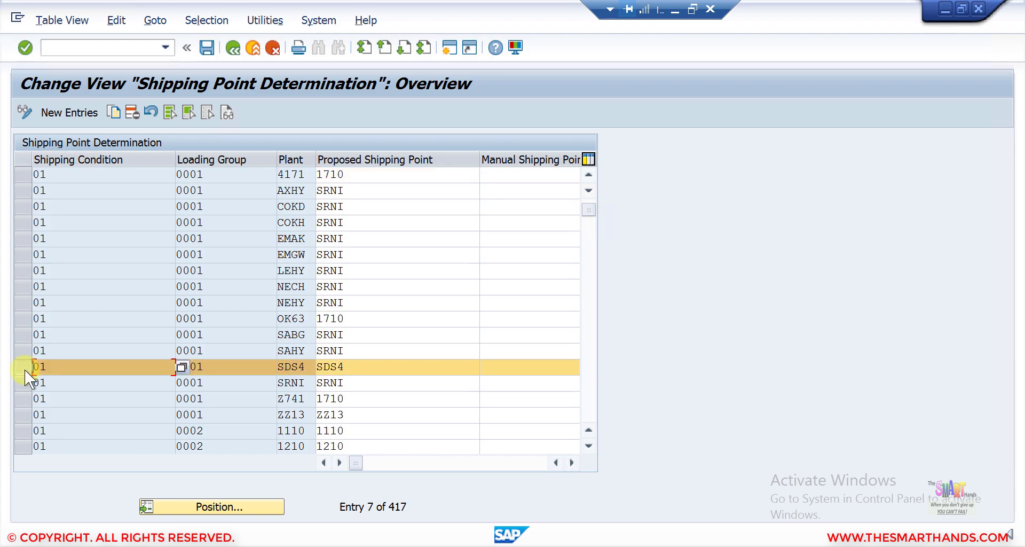
List the possible shipping conditions and loading groups for the selected SDS4 entry, closing both lists without choosing a value.
left_click(96, 369)
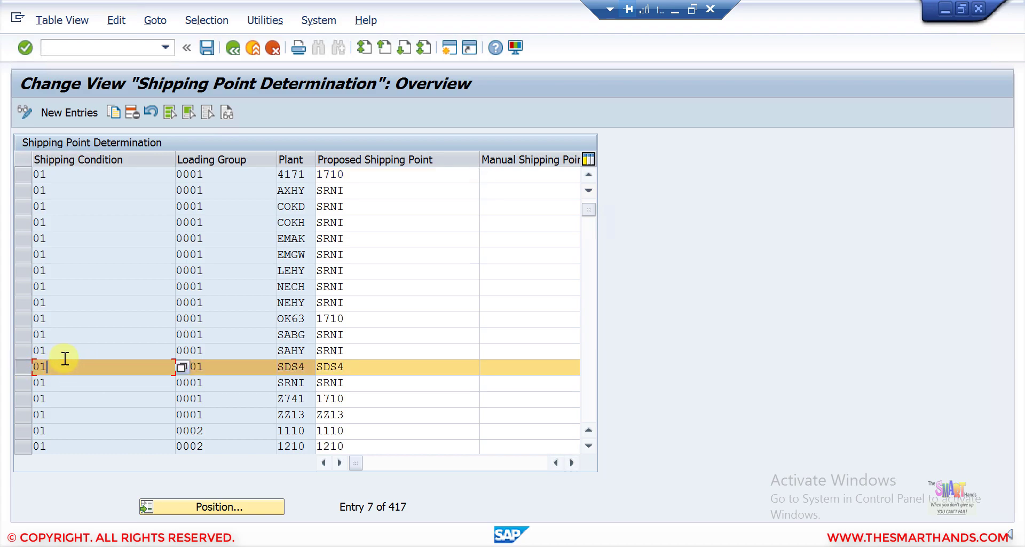
key("F4")
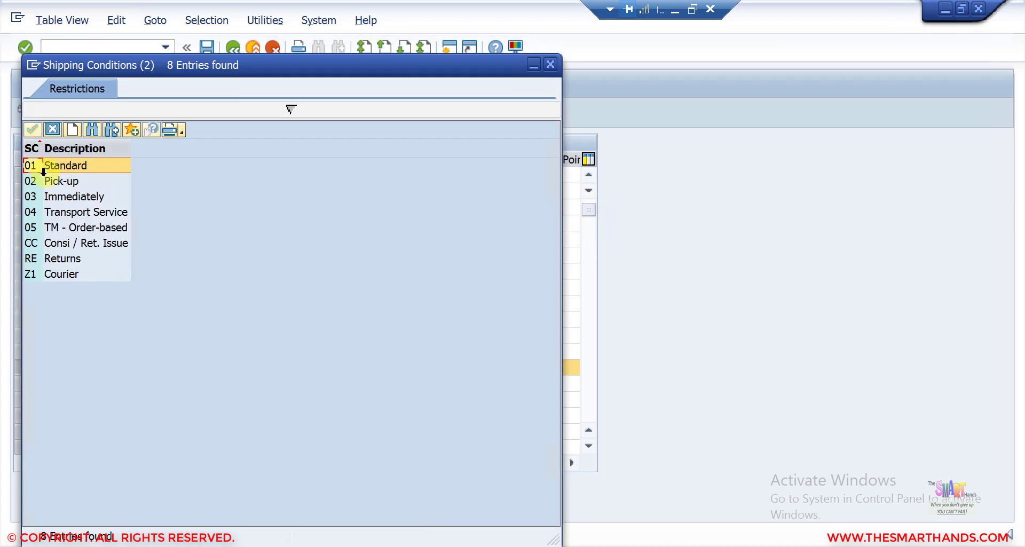
left_click(53, 130)
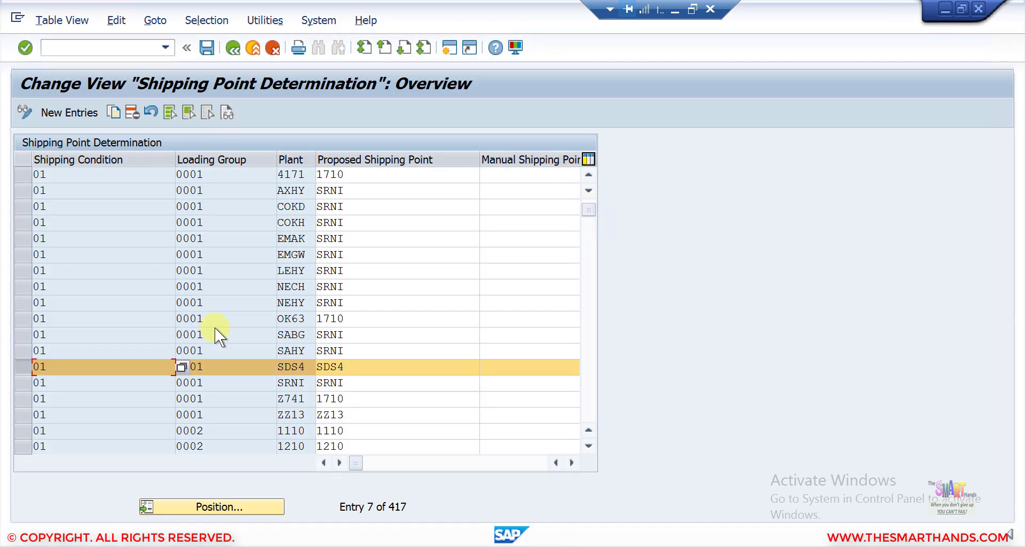
left_click(270, 366)
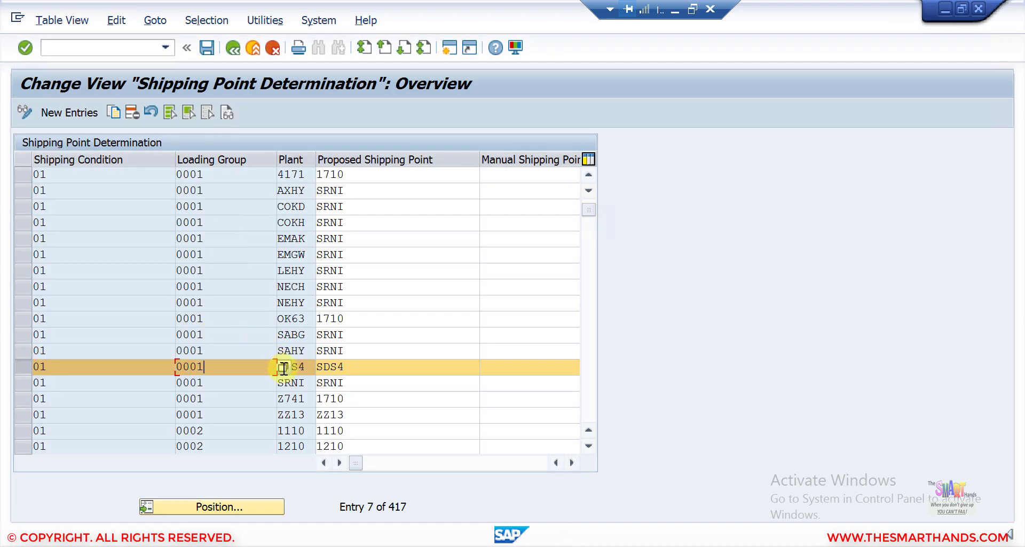
left_click(283, 366)
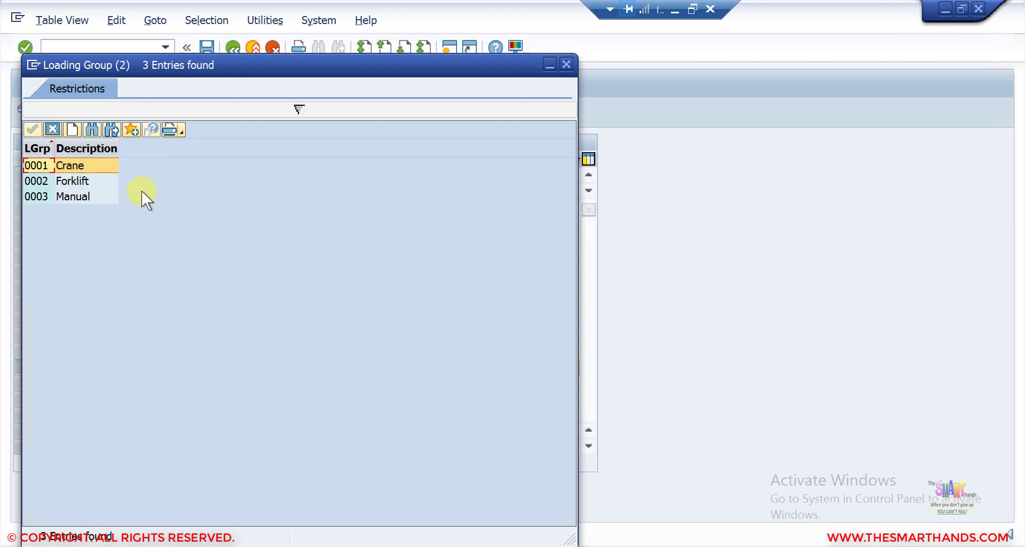
key("Escape")
Examine how the plant, shipping condition and loading group of the selected SDS4 entry relate to its proposed shipping point.
left_click(305, 366)
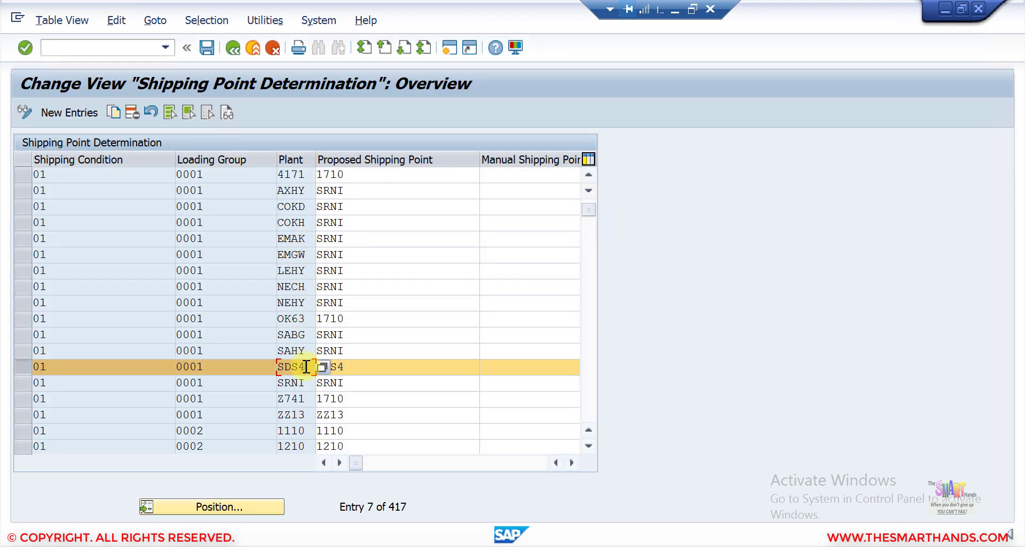
left_click(360, 369)
left_click_drag(359, 370, 293, 369)
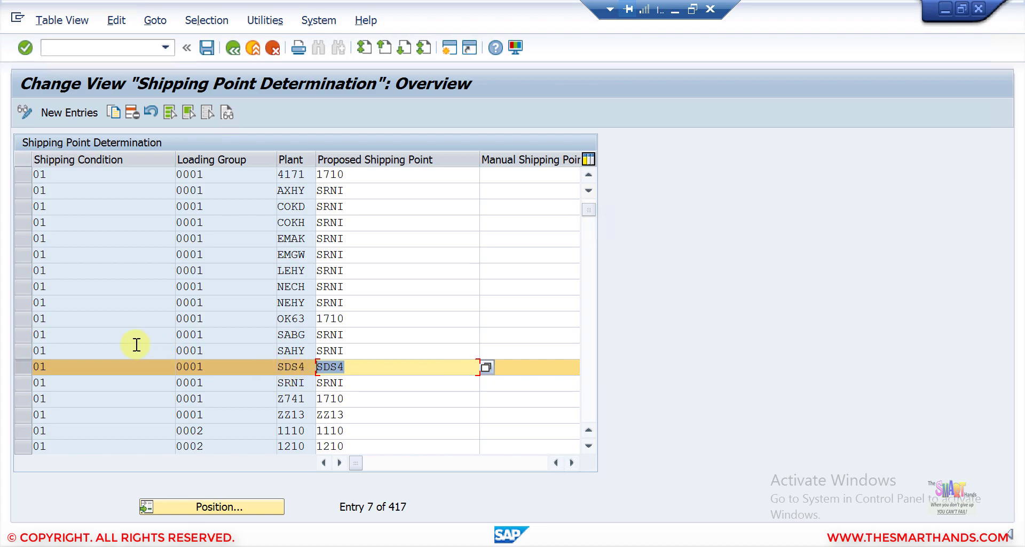
left_click_drag(48, 368, 25, 368)
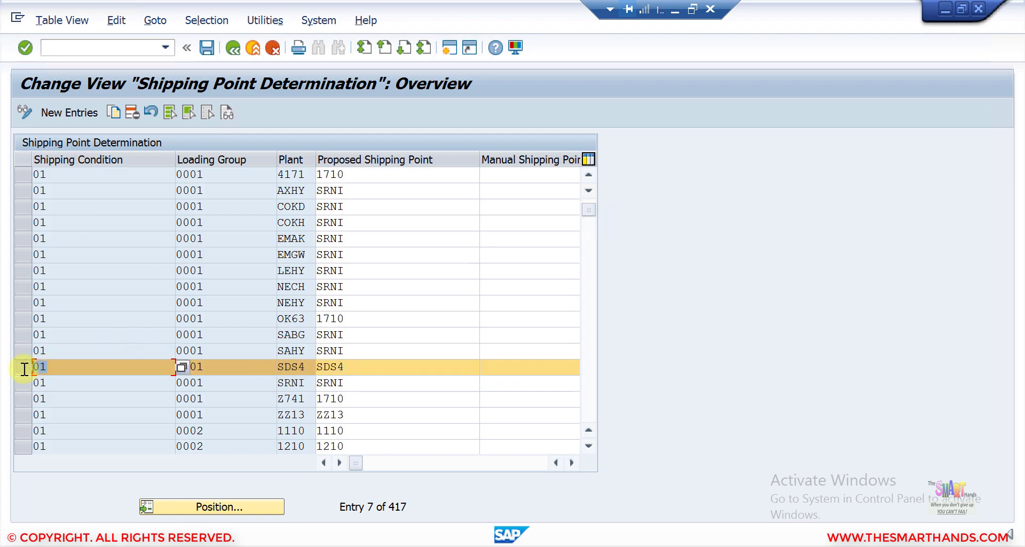
left_click(232, 366)
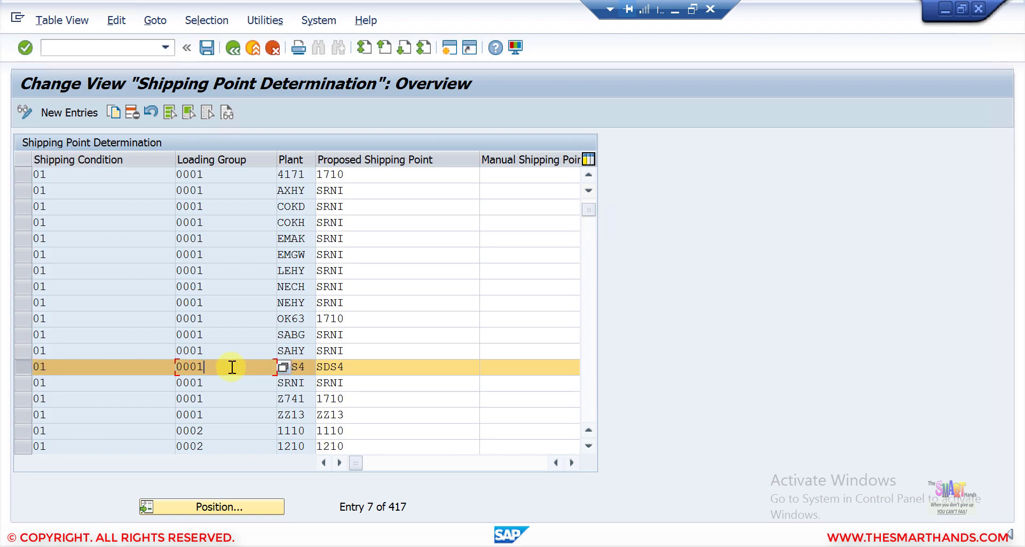
left_click(349, 371)
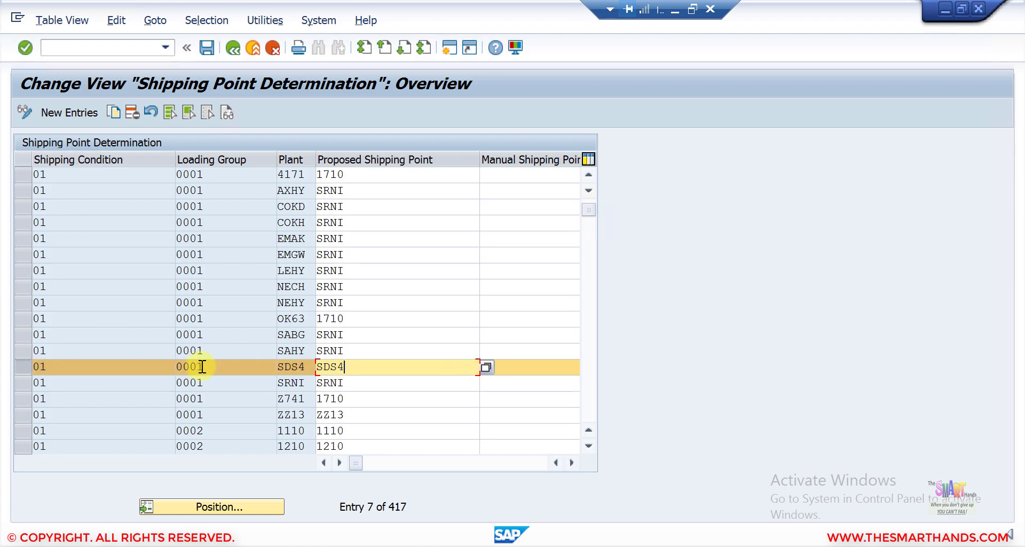
left_click_drag(211, 368, 162, 367)
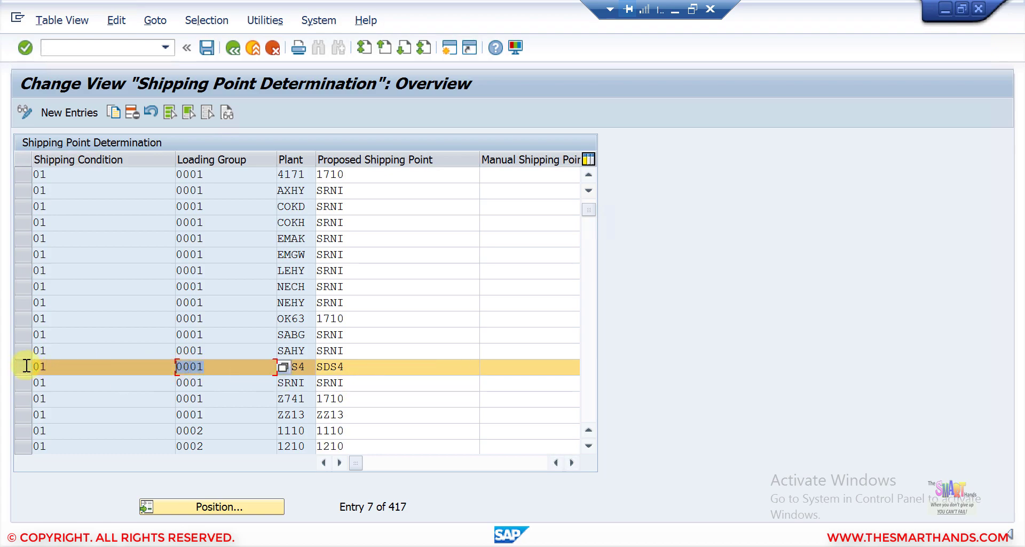
key("shift+Tab")
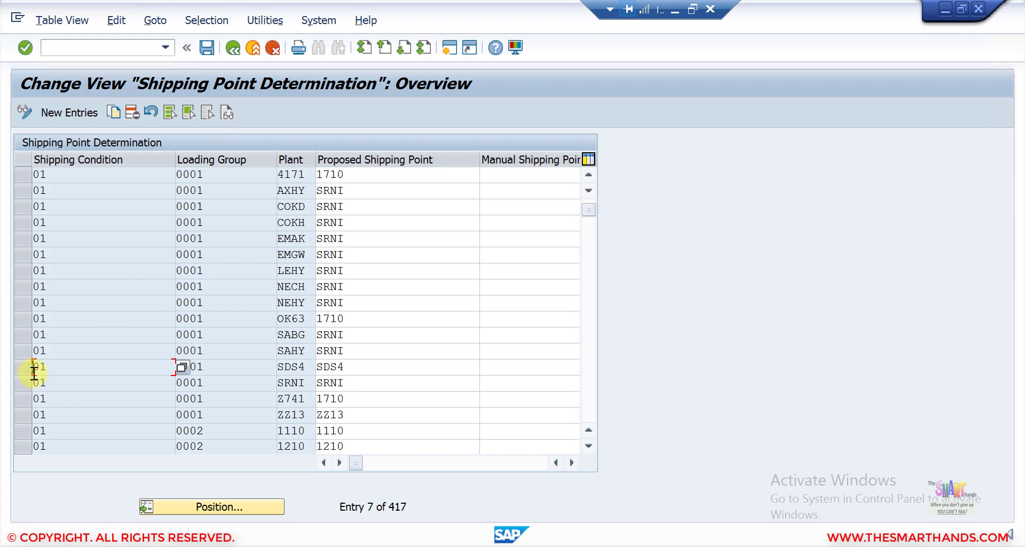
left_click(241, 370)
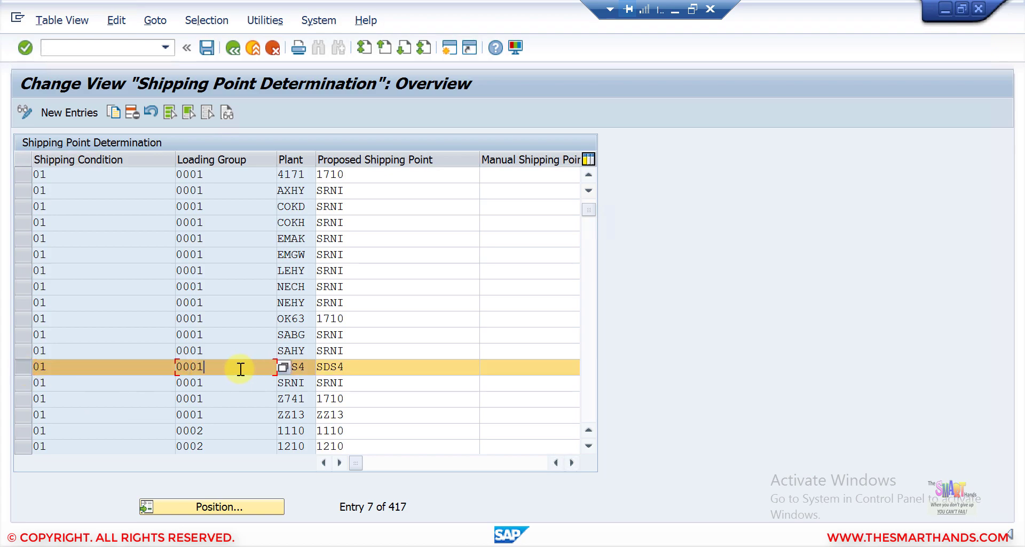
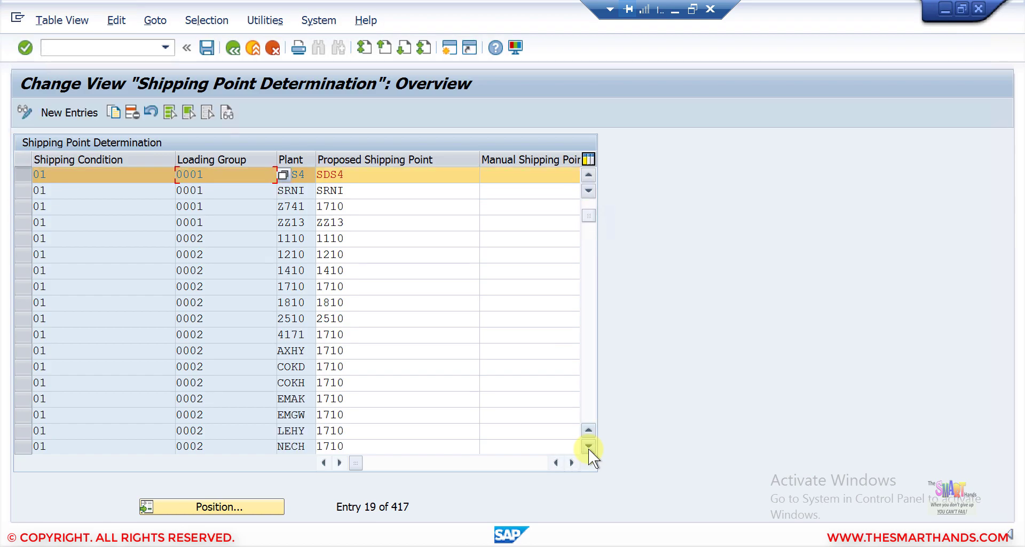
Locate the entry for shipping condition 01, loading group 0002 and plant SDS4 and examine its proposed shipping point.
left_click(589, 446)
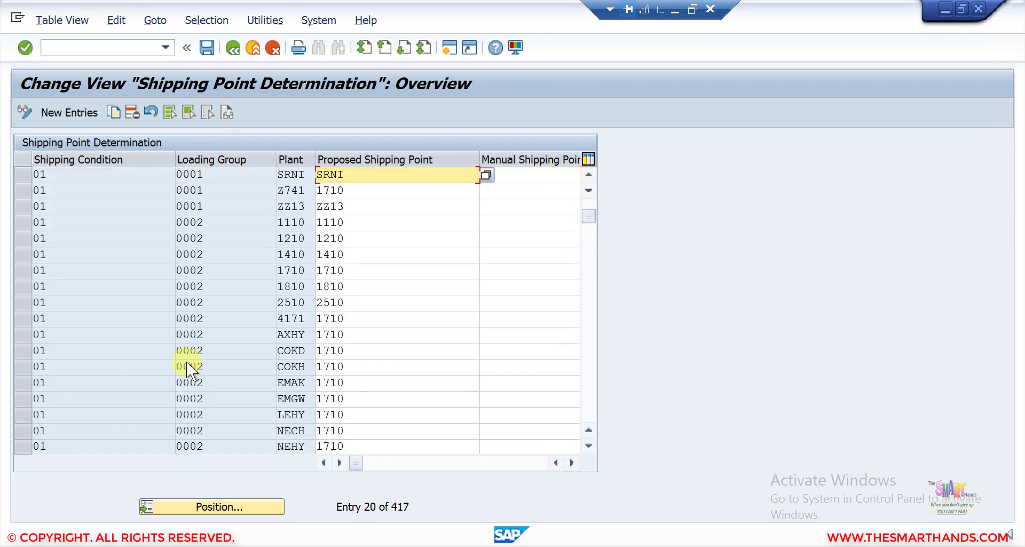
left_click(589, 445)
left_click(589, 446)
left_click(589, 446)
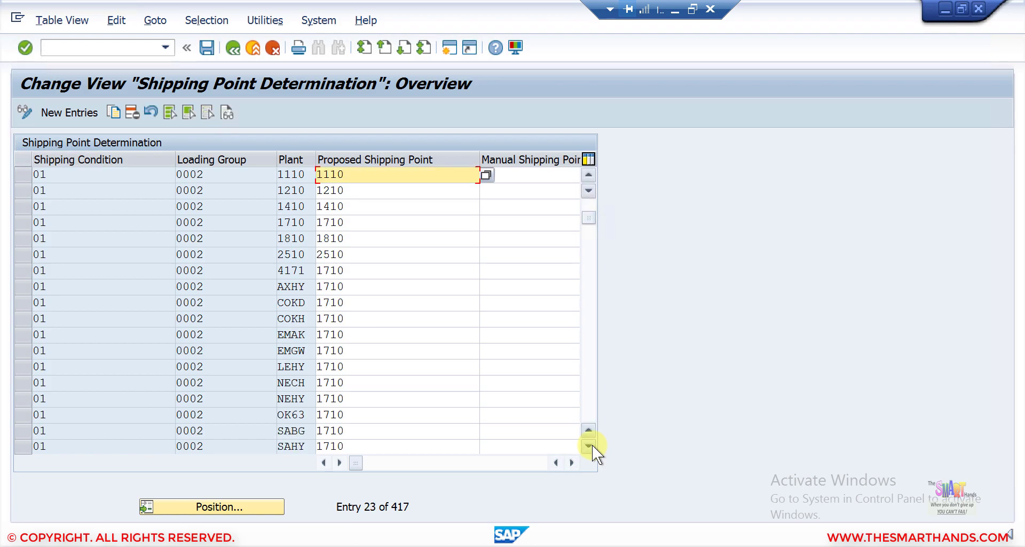
left_click(590, 446)
left_click(589, 445)
left_click(589, 446)
left_click(590, 445)
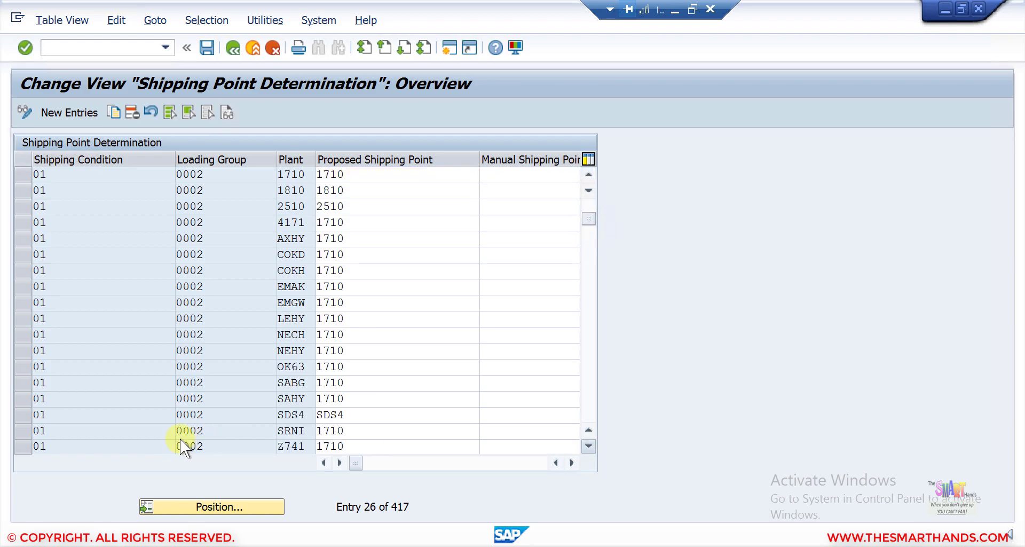
left_click(27, 397)
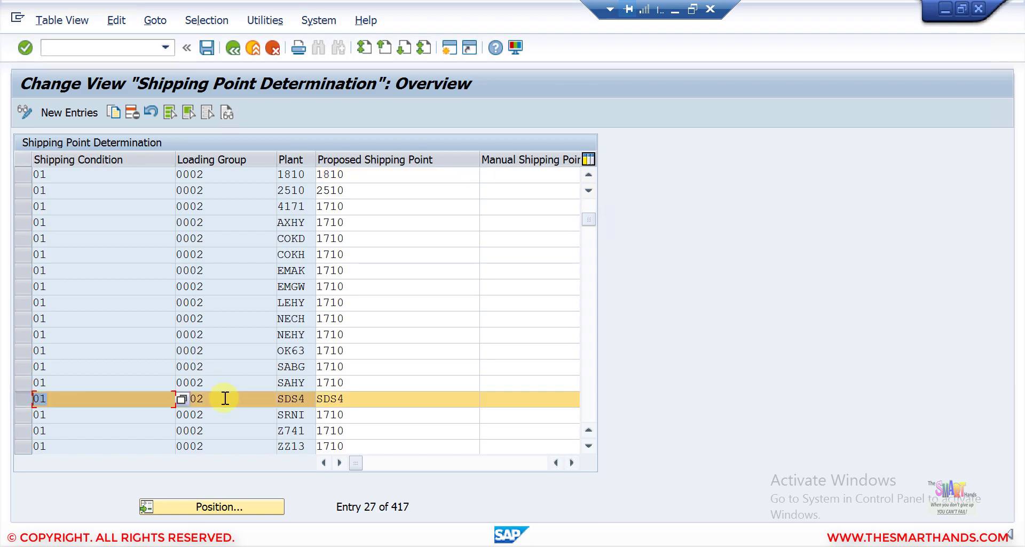
key("Tab")
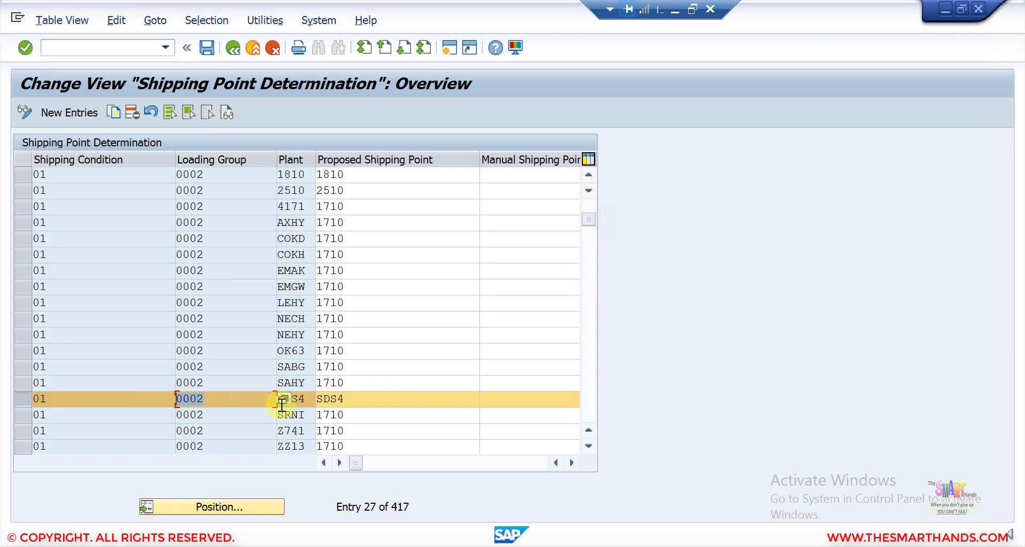
key("Tab")
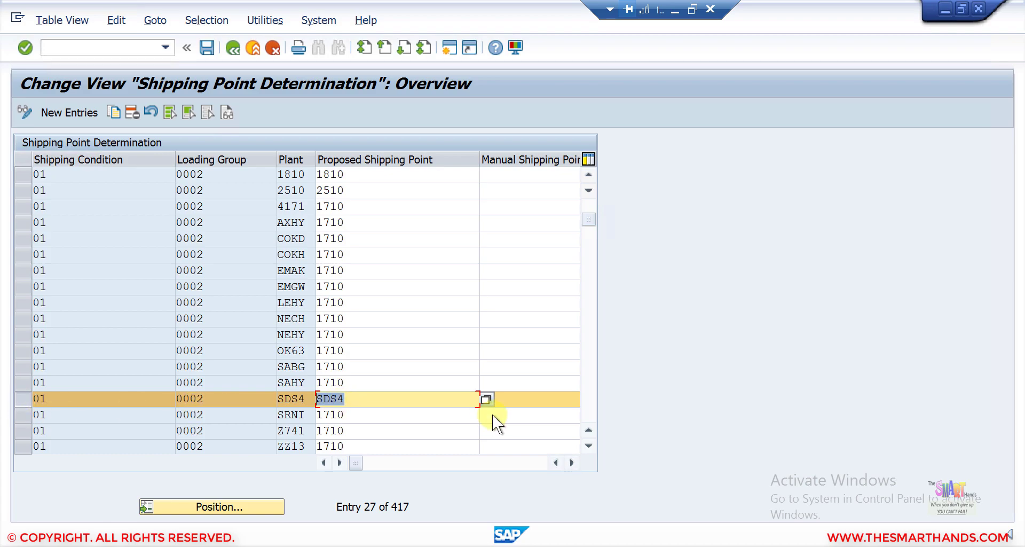
Locate and select the shipping point determination entry for shipping condition 02, loading group 0001 and plant SDS4.
left_click(588, 398)
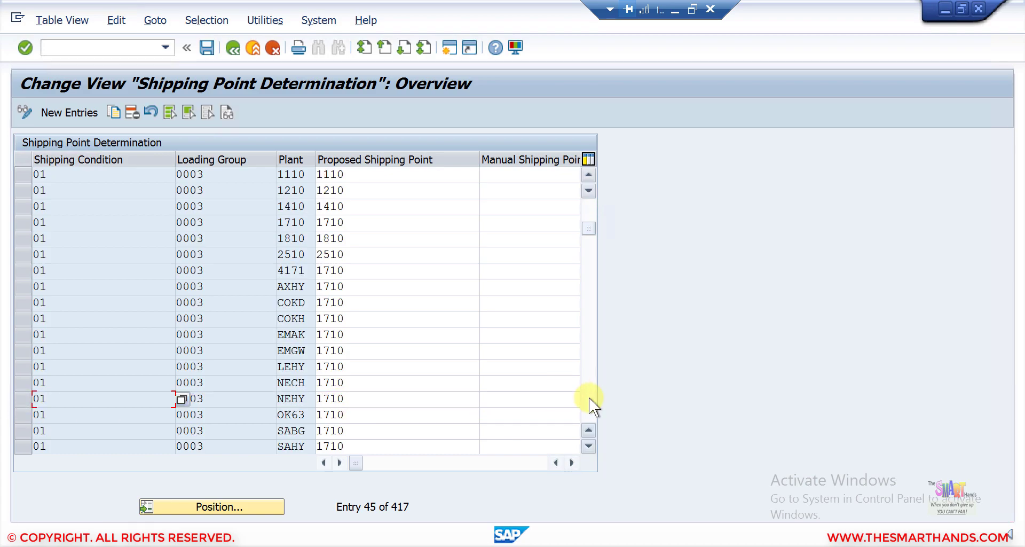
left_click(588, 398)
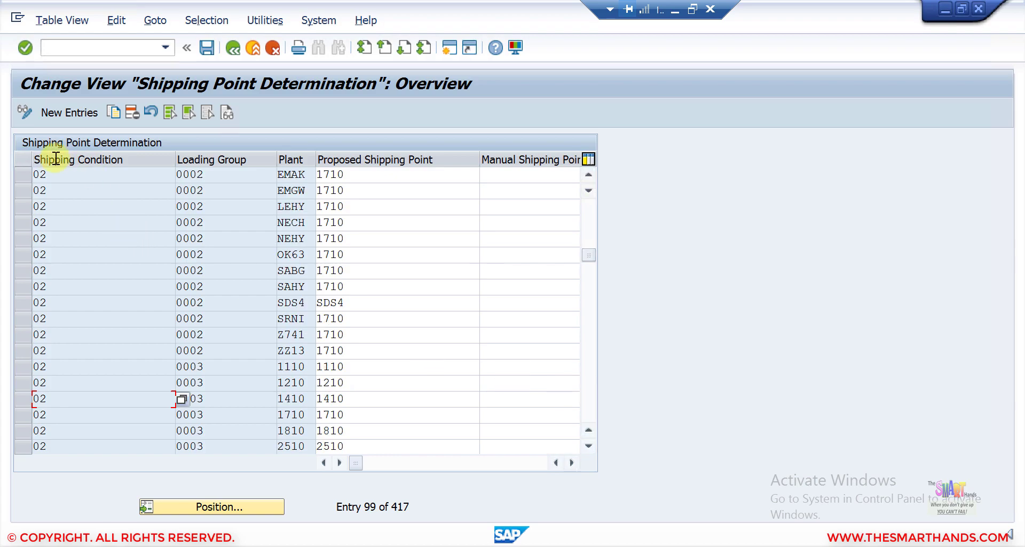
left_click(43, 224)
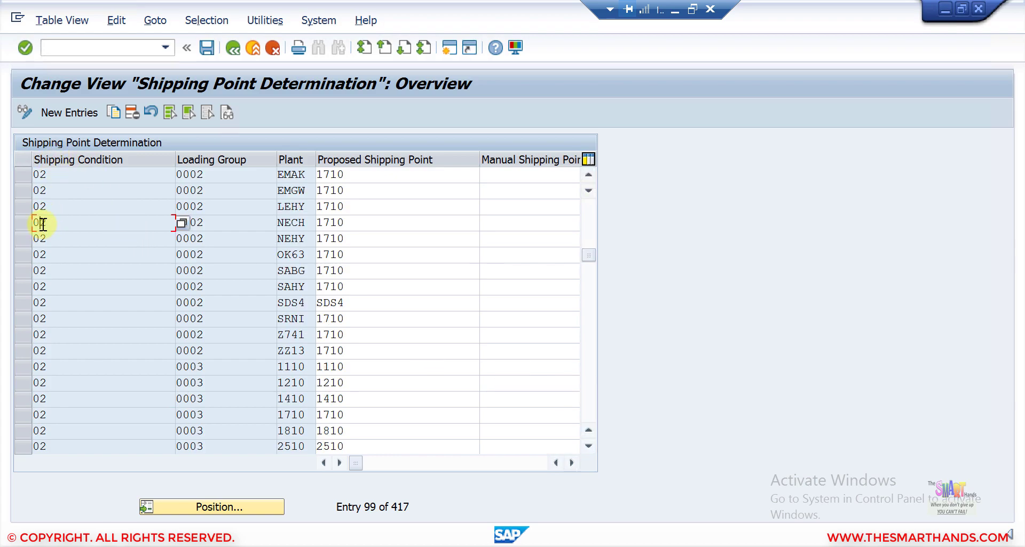
left_click(588, 174)
left_click(589, 174)
left_click(589, 174)
left_click(589, 174)
left_click(589, 174)
scroll(588, 174, "up", 13)
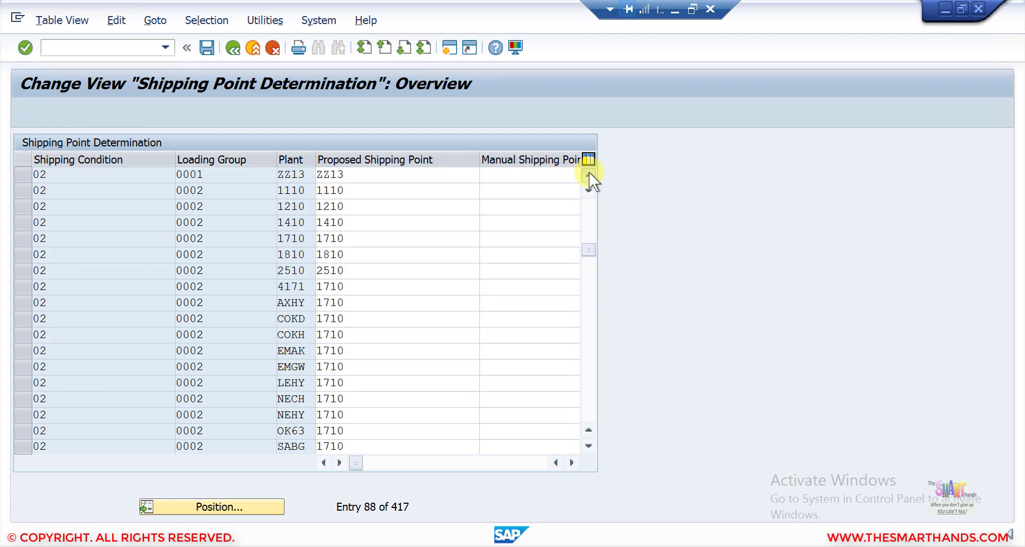
scroll(190, 271, "up", 1)
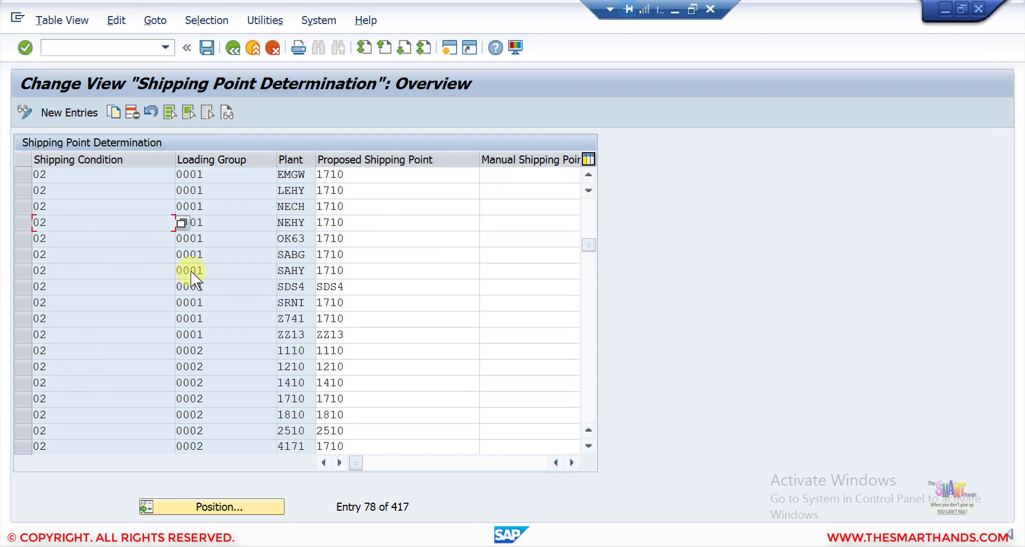
left_click(75, 287)
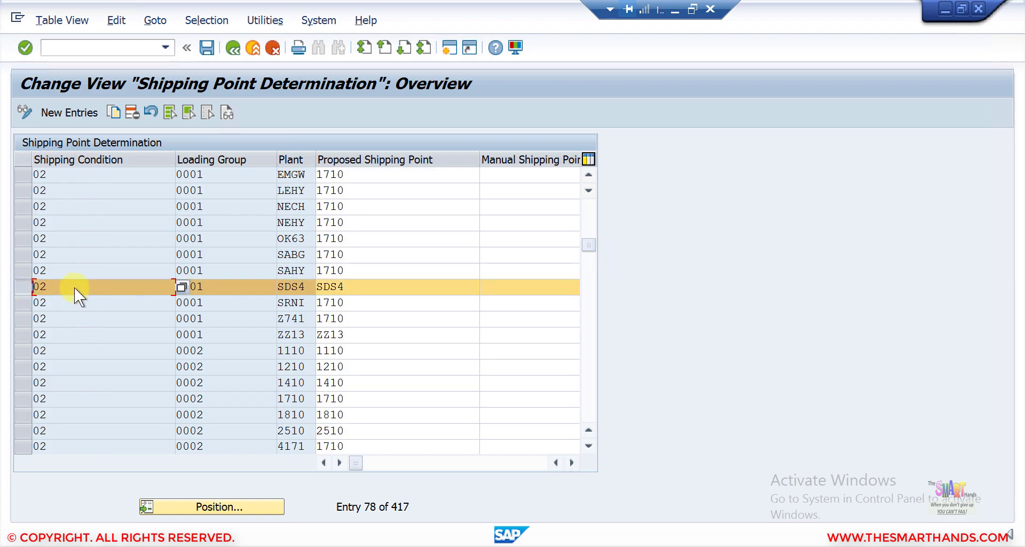
Examine the shipping condition, loading group, plant and proposed shipping point of the selected SDS4 entry.
double_click(120, 287)
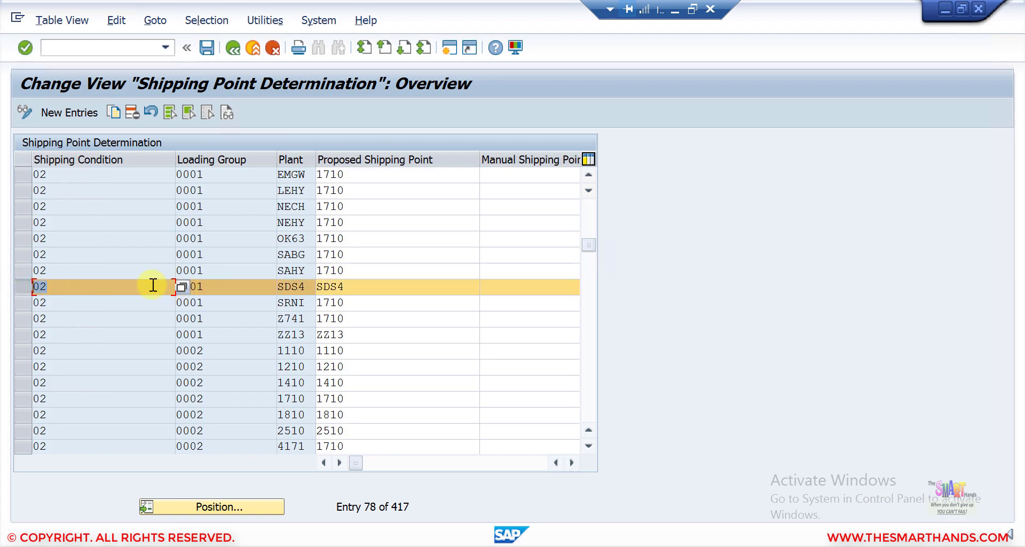
key("Tab")
key("Tab")
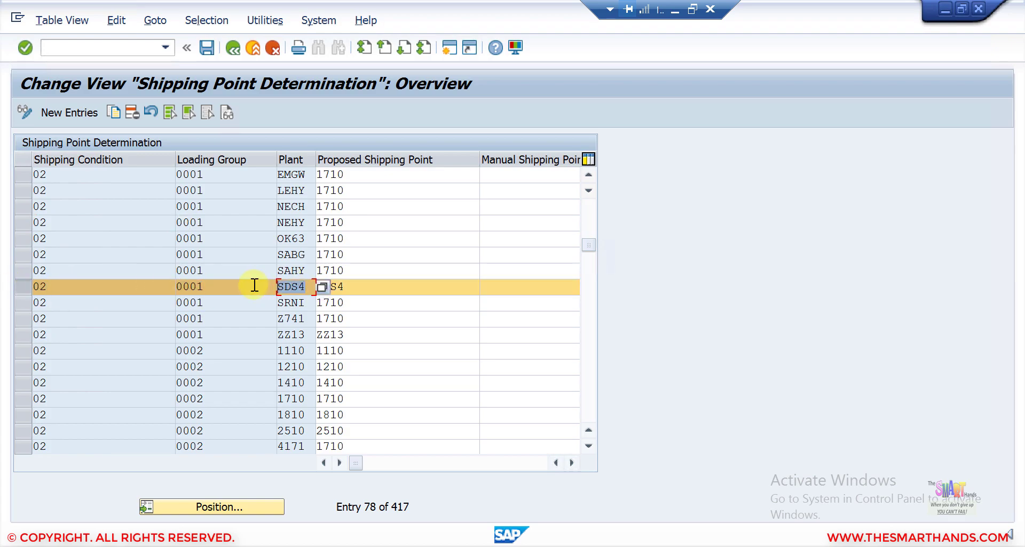
key("Tab")
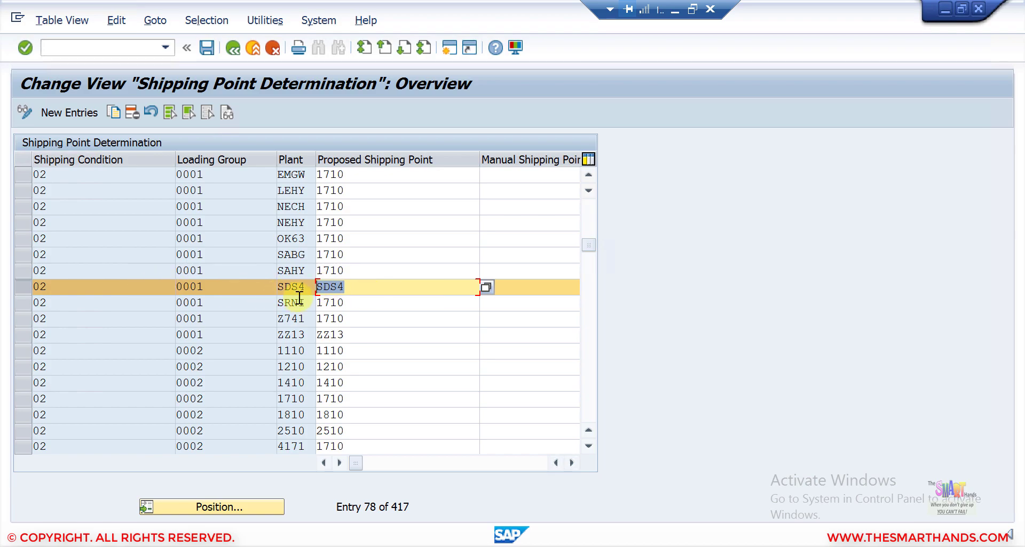
left_click(114, 112)
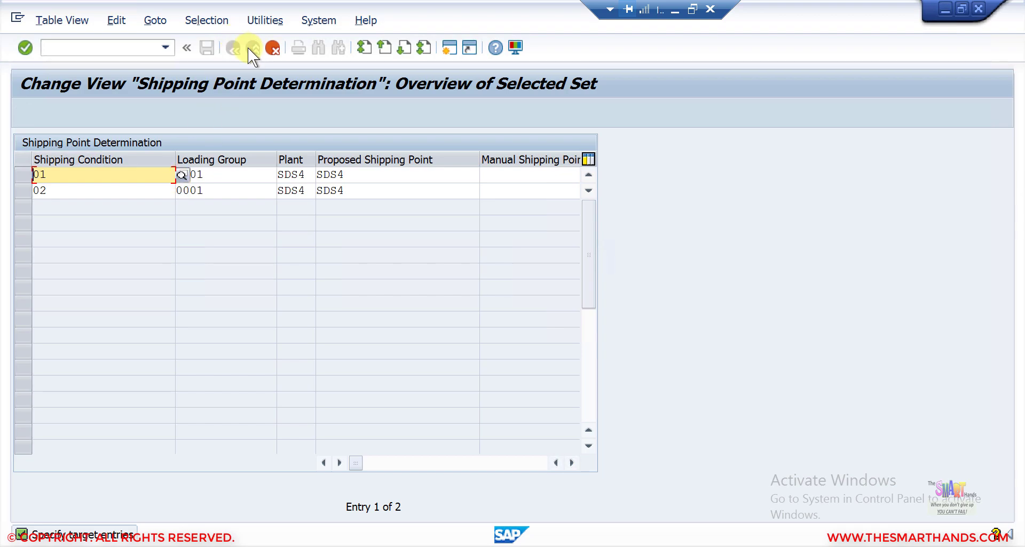
left_click(271, 48)
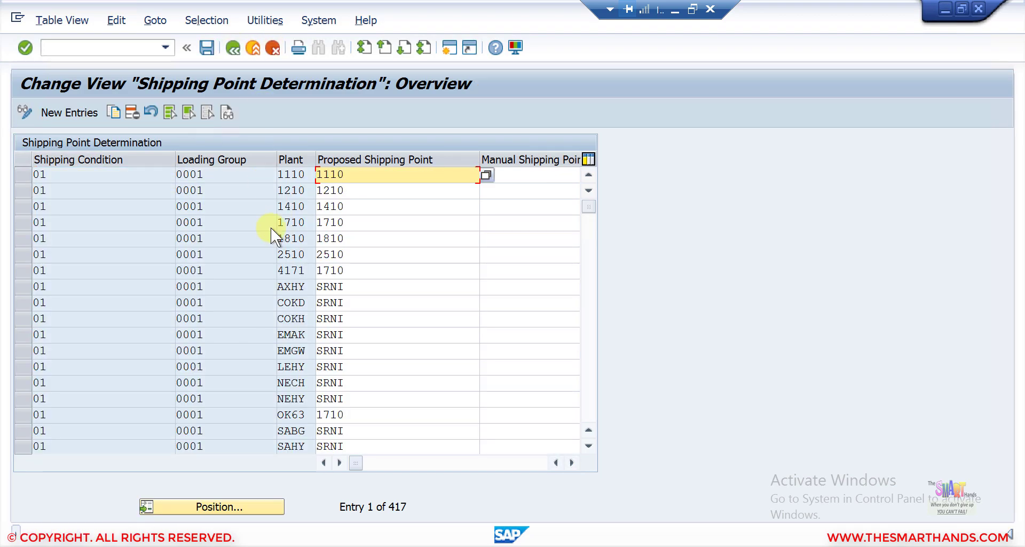
left_click(231, 49)
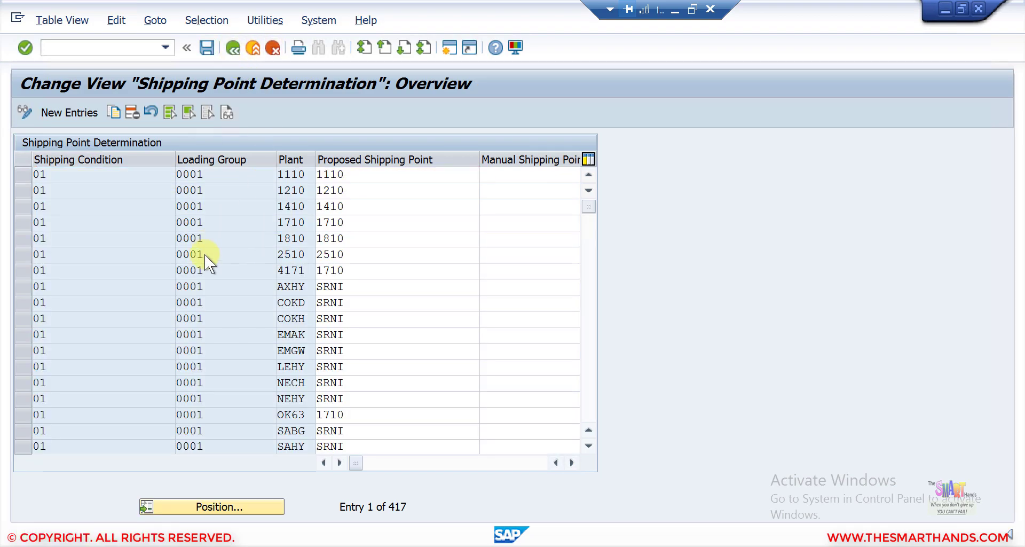
left_click(105, 399)
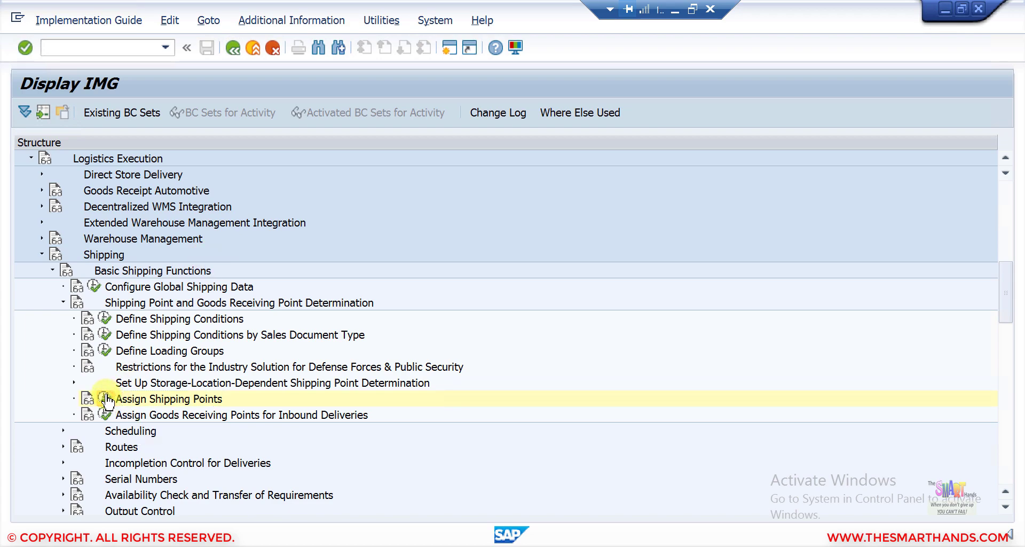
List the possible shipping conditions for the first entry, look up the Courier condition, and close the list without choosing a value.
left_click(120, 174)
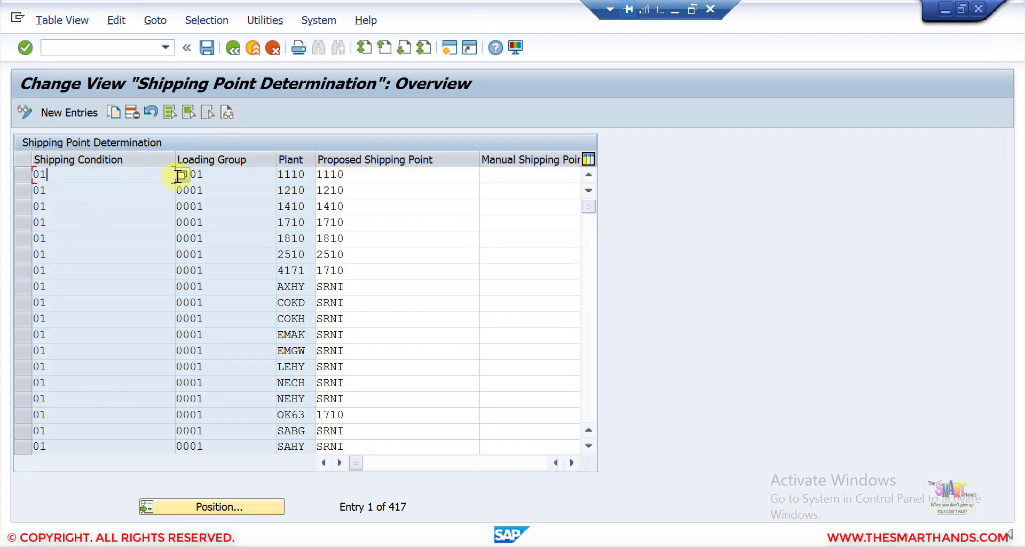
key("F4")
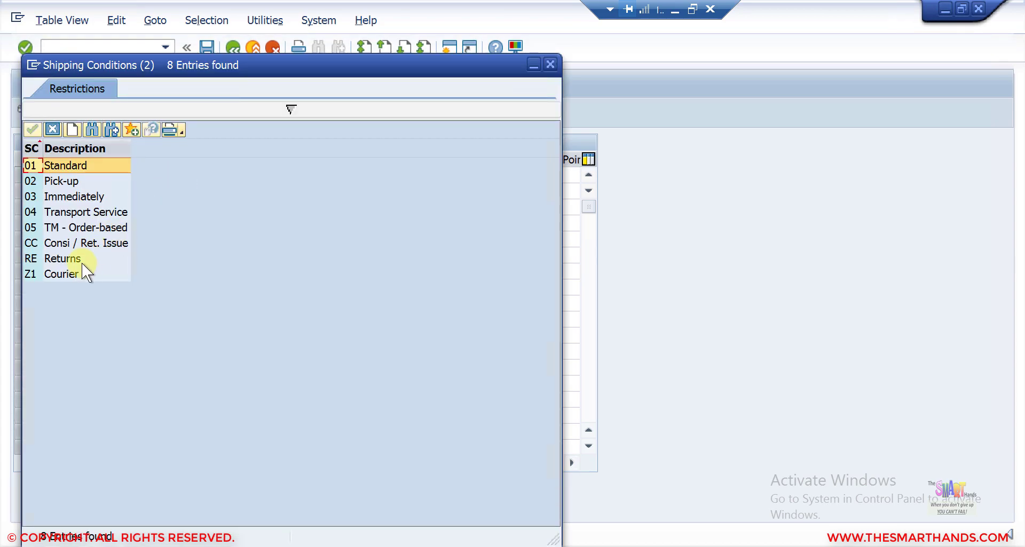
left_click(68, 271)
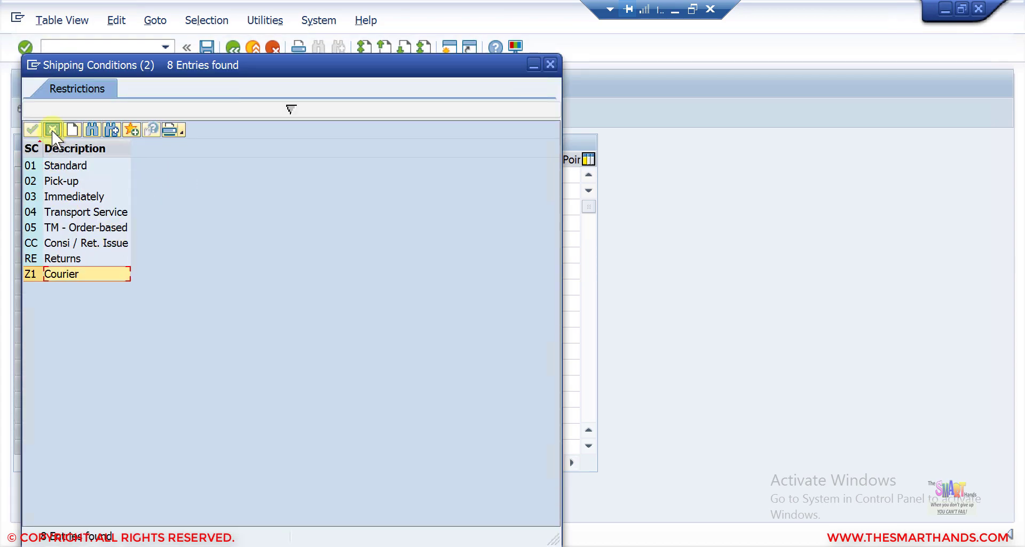
left_click(52, 130)
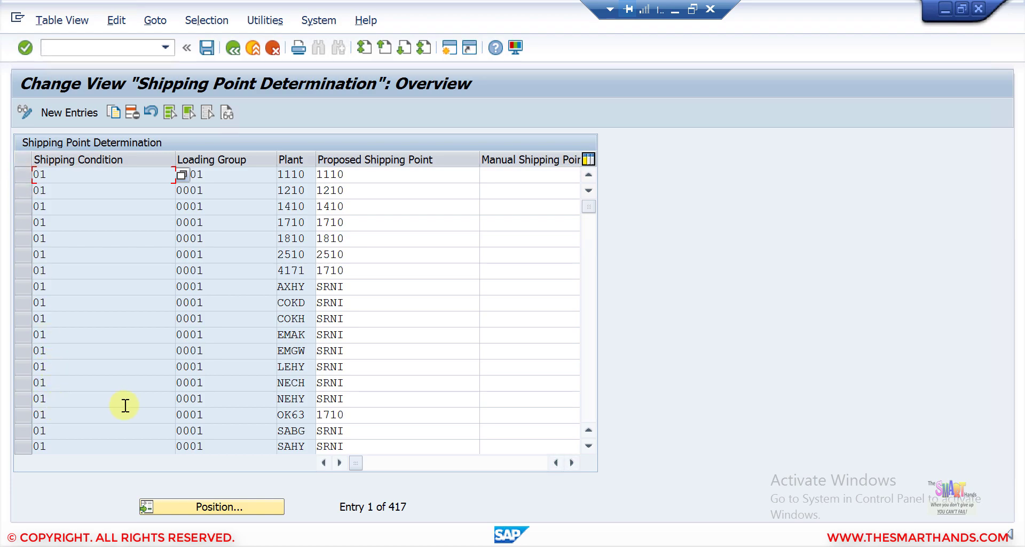
Select the shipping point determination entry for shipping condition 01, loading group 0001 and plant SDS4.
left_click(589, 443)
left_click(589, 443)
left_click(589, 443)
left_click(589, 443)
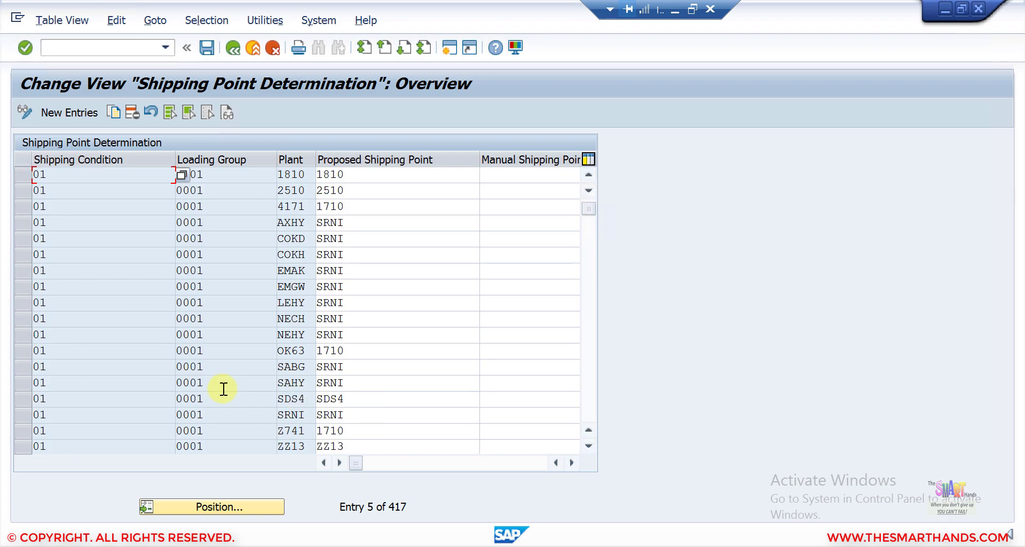
left_click(22, 398)
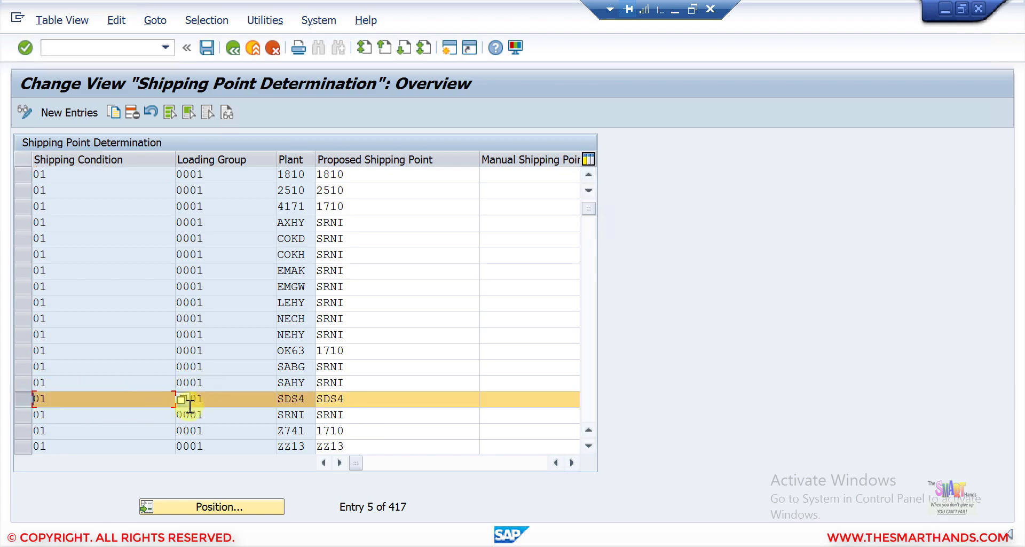
left_click(78, 113)
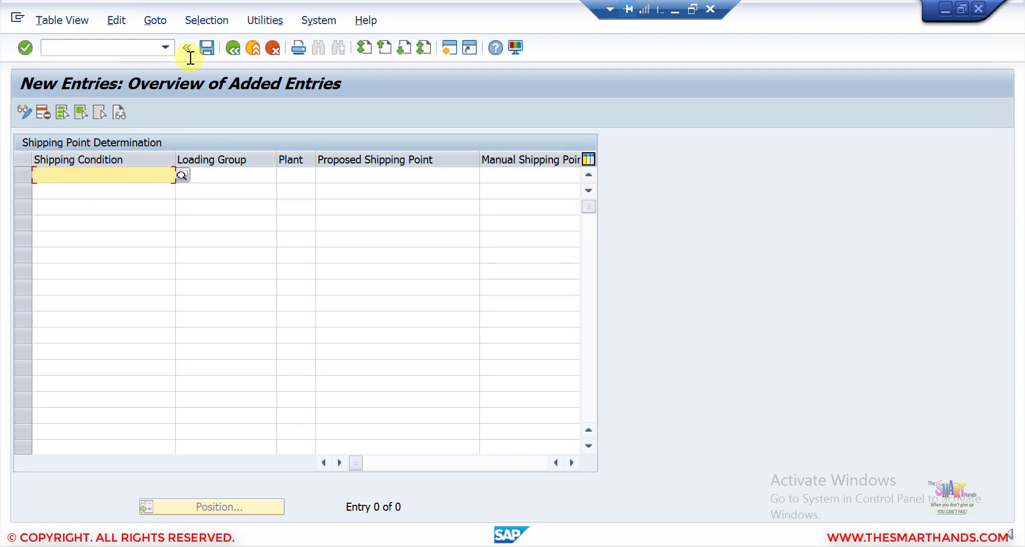
left_click(235, 45)
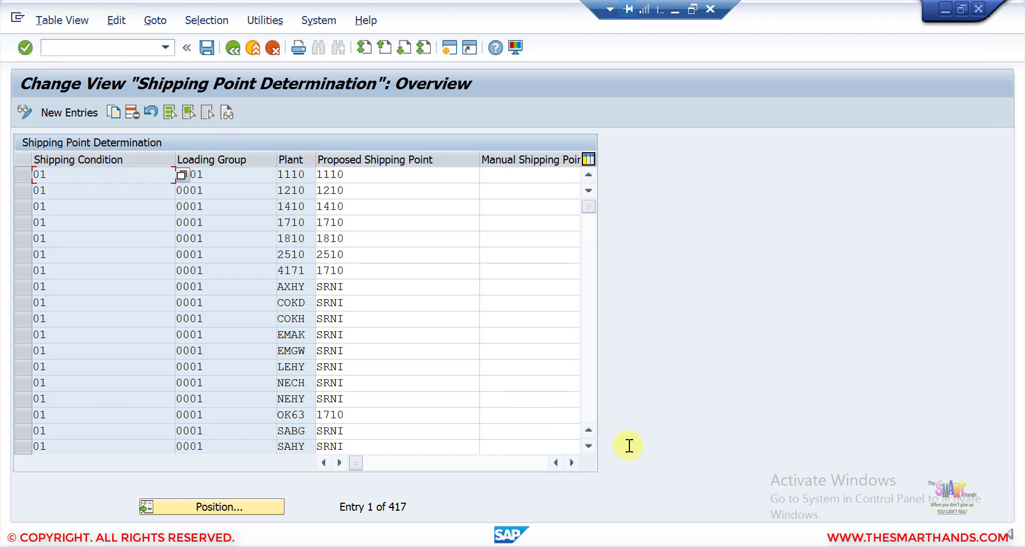
Copy the selected SDS4 entry and set the copy's shipping condition to Z1 (Courier).
left_click(591, 447)
left_click(591, 448)
left_click(591, 447)
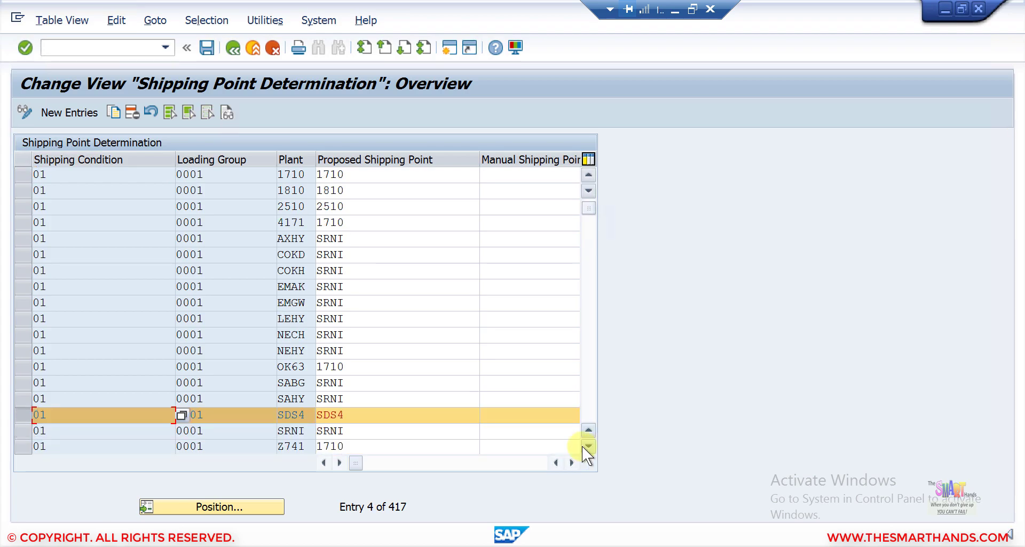
left_click(114, 112)
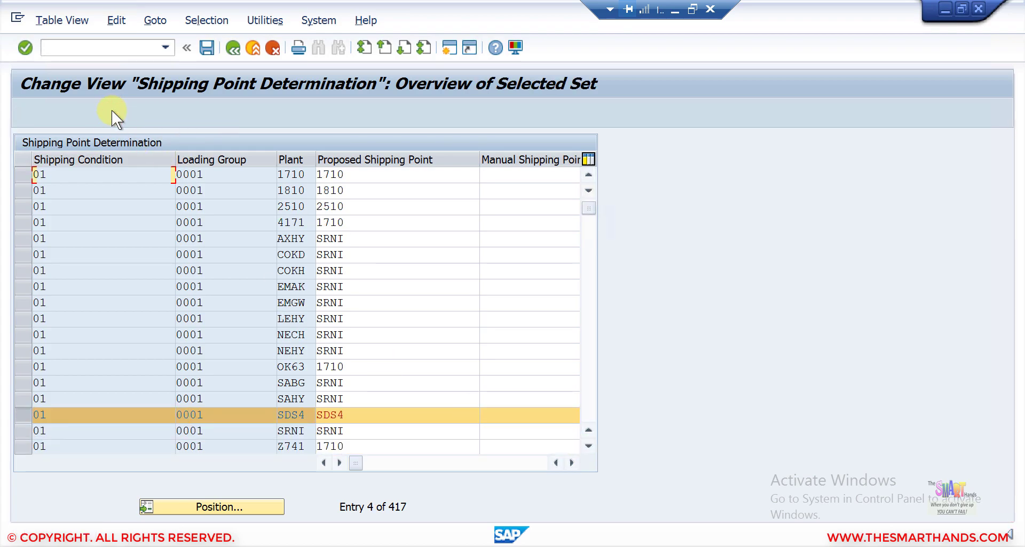
left_click(182, 174)
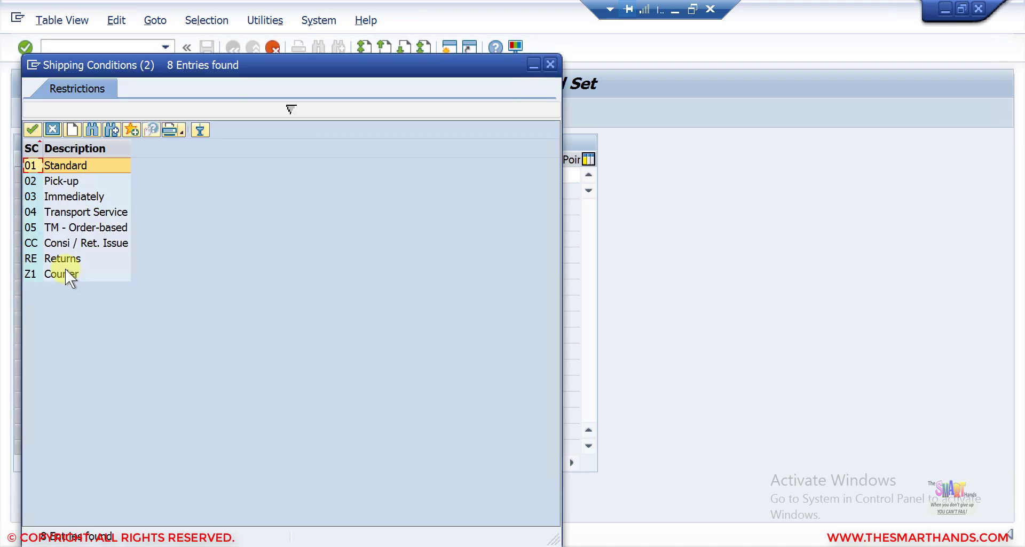
double_click(65, 269)
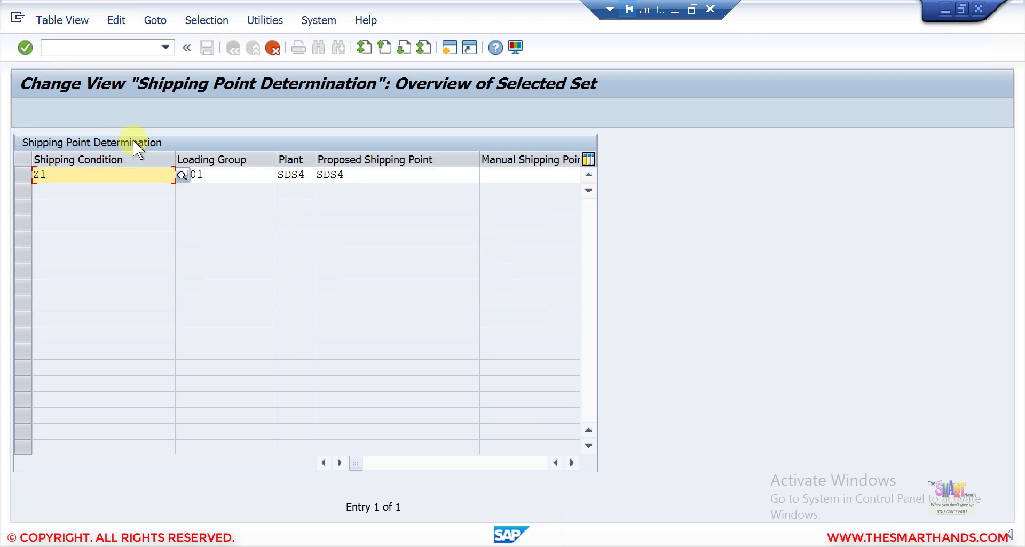
Set the copied entry's proposed shipping point to ZZ13 and confirm the copy.
key("Tab")
key("Tab")
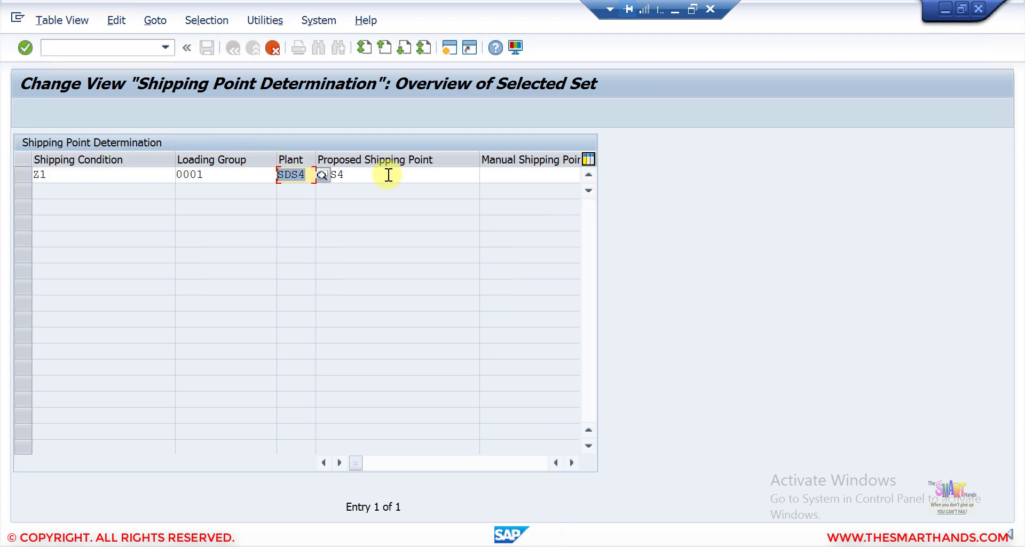
key("Tab")
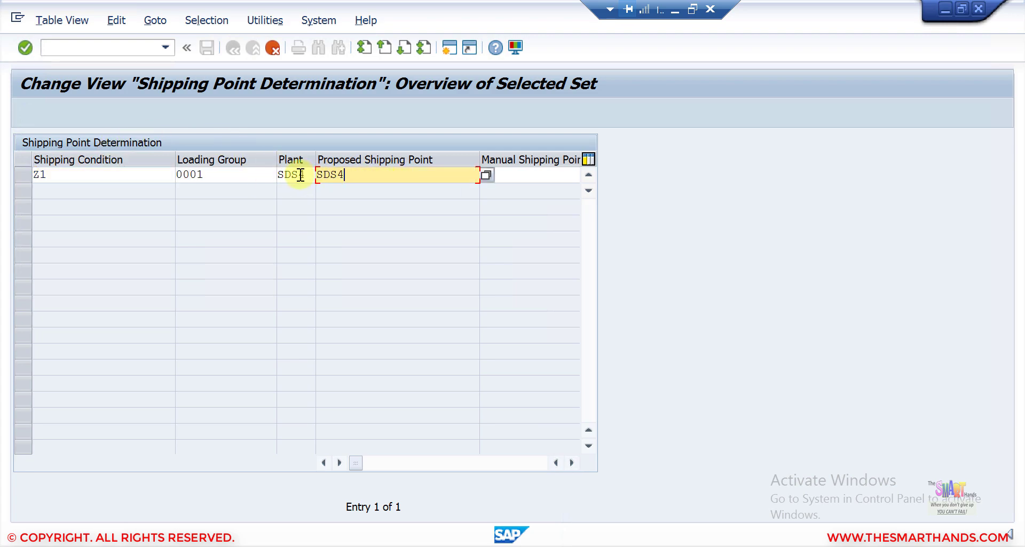
left_click(486, 175)
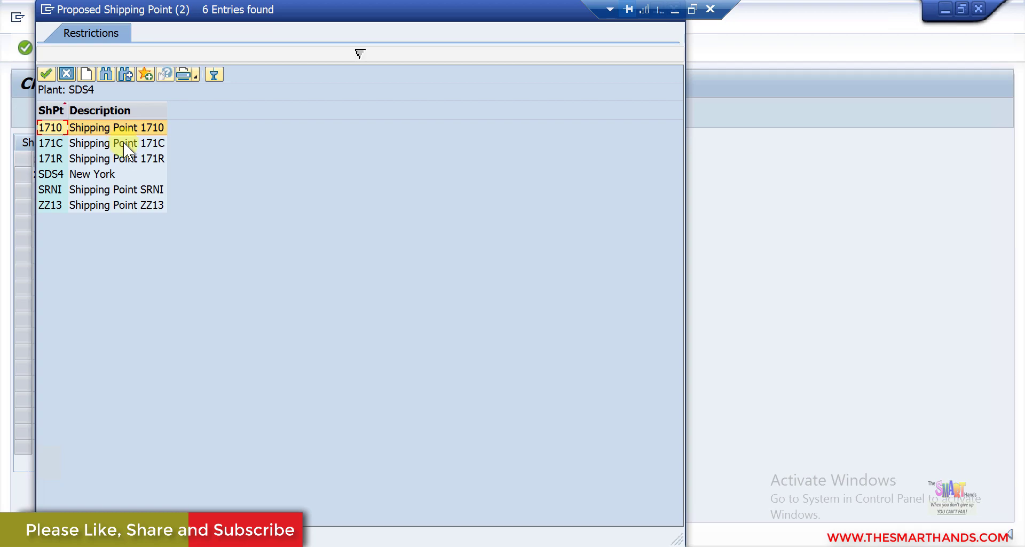
double_click(121, 205)
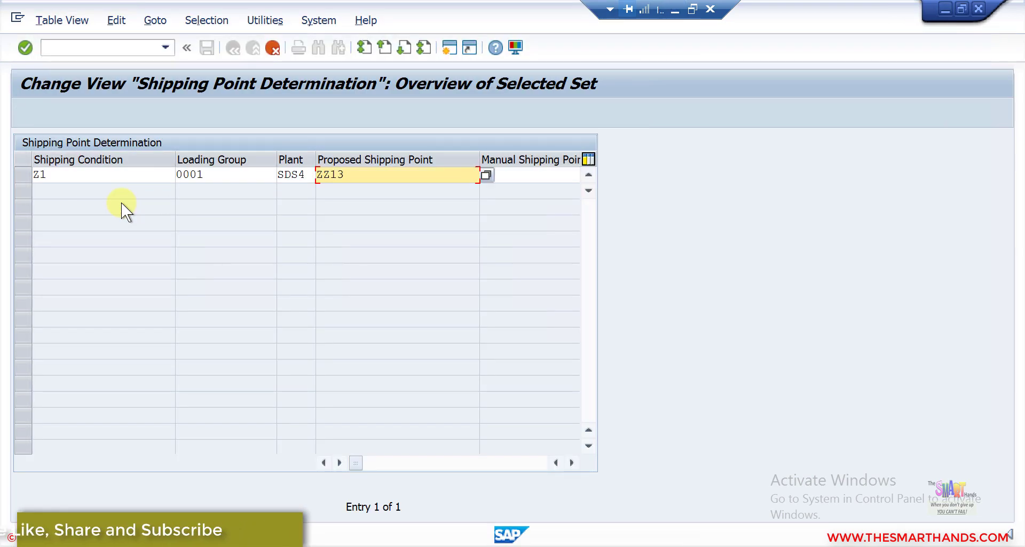
key("Return")
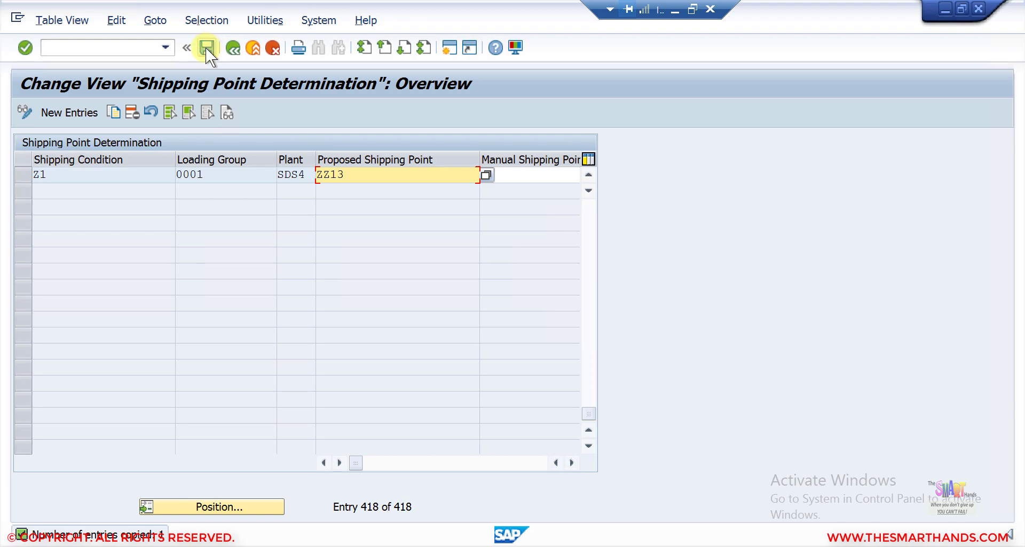
Save the new shipping point assignment under the SD org structure customizing request and return to SAP Easy Access.
left_click(206, 47)
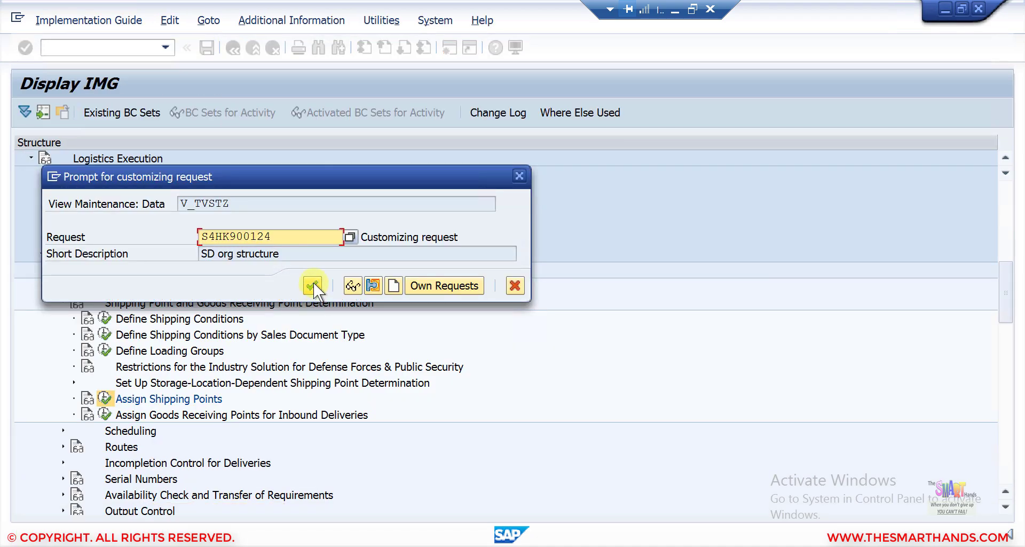
left_click(313, 284)
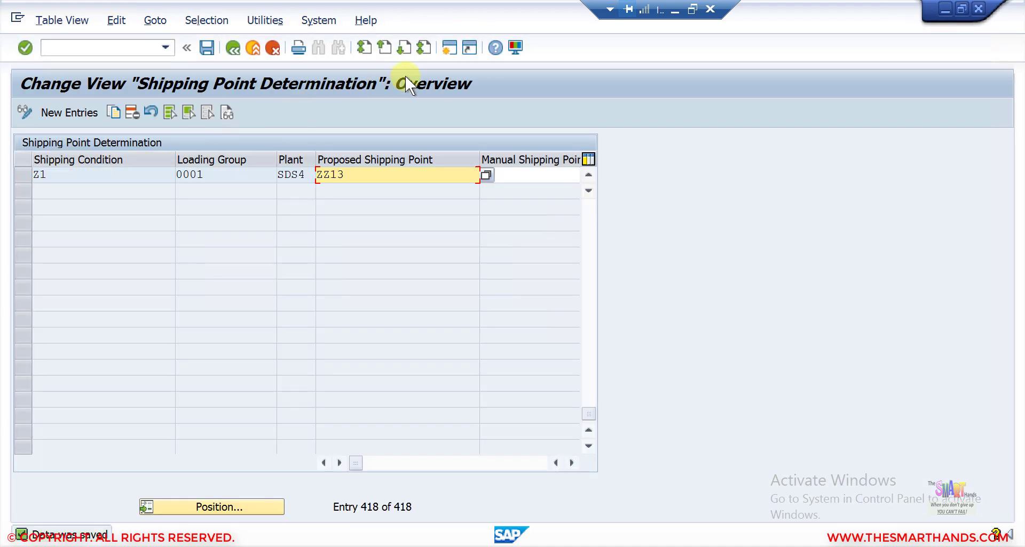
key("F3")
key("F3")
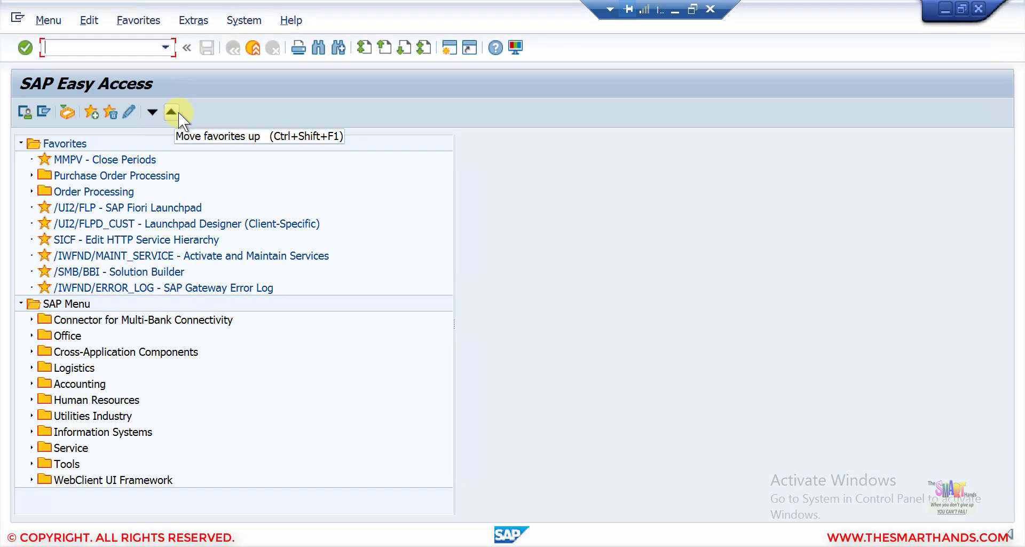
Run transaction BP and open the customer's business partner record on its sales area shipping data.
type("bp")
key("Return")
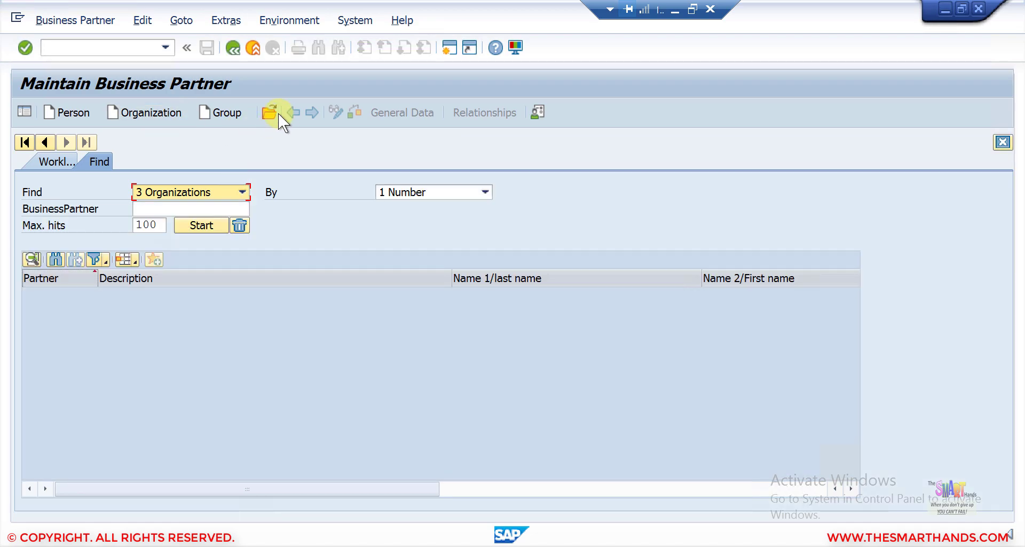
left_click(268, 112)
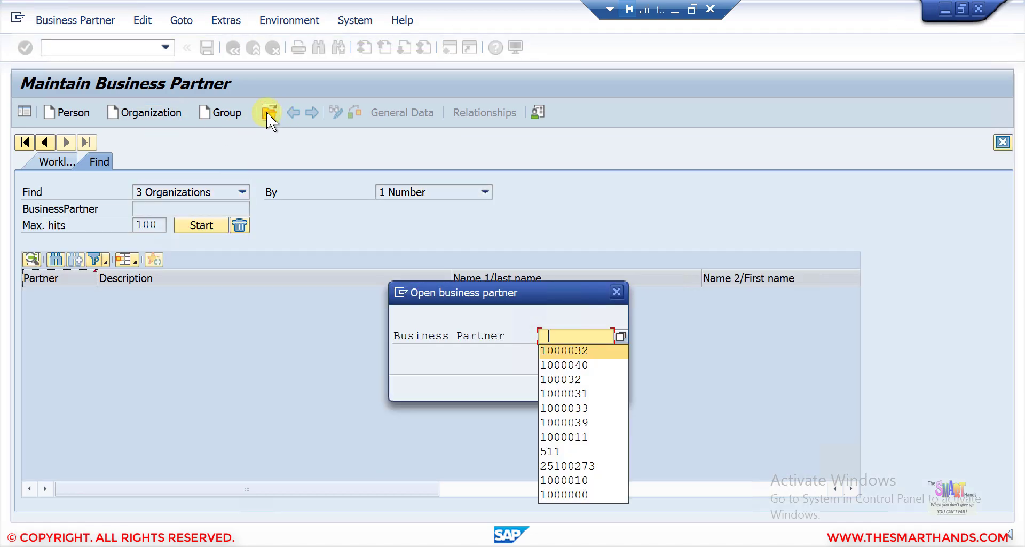
key("Return")
key("Return")
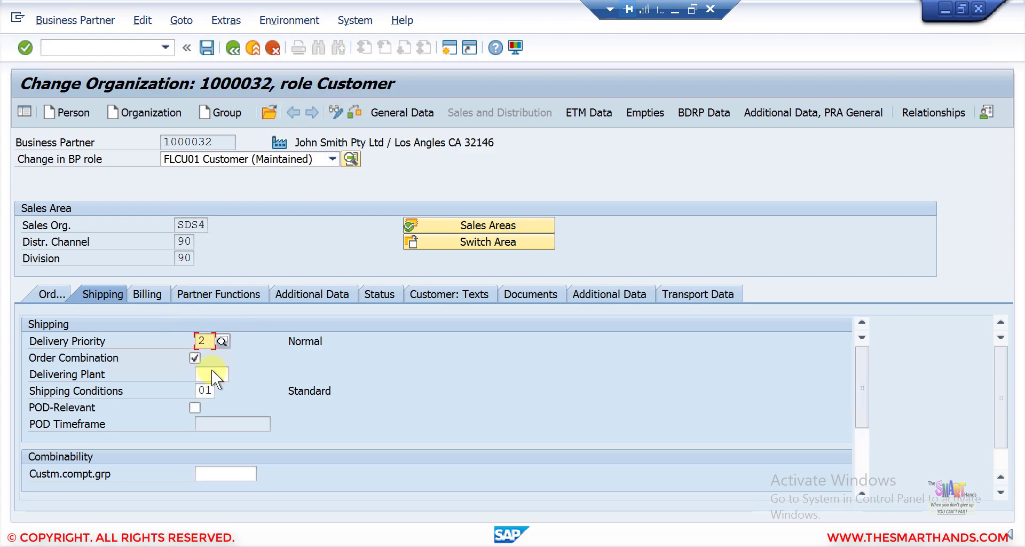
Set the customer's shipping condition to Z1 (Courier), save the business partner and return to SAP Easy Access.
left_click(205, 390)
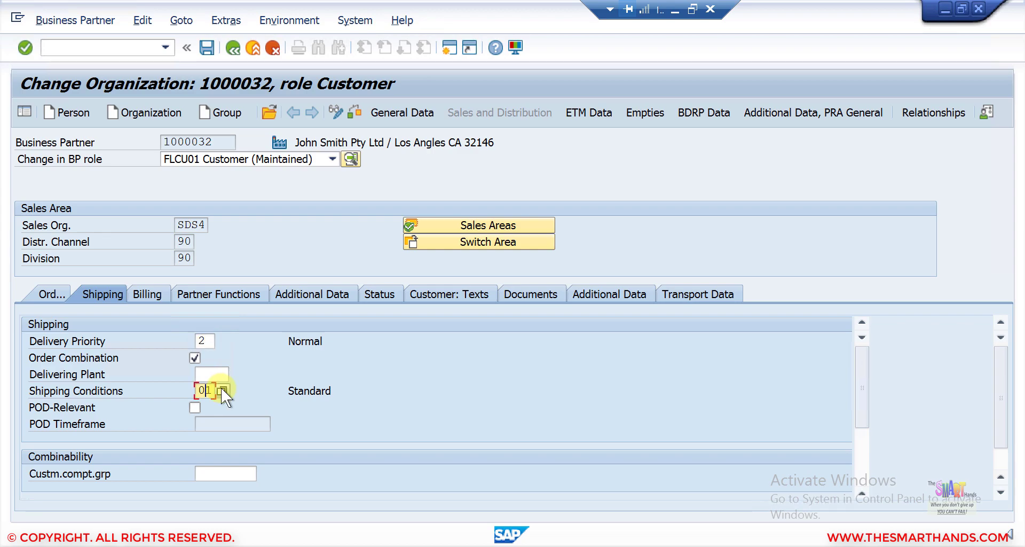
left_click(222, 390)
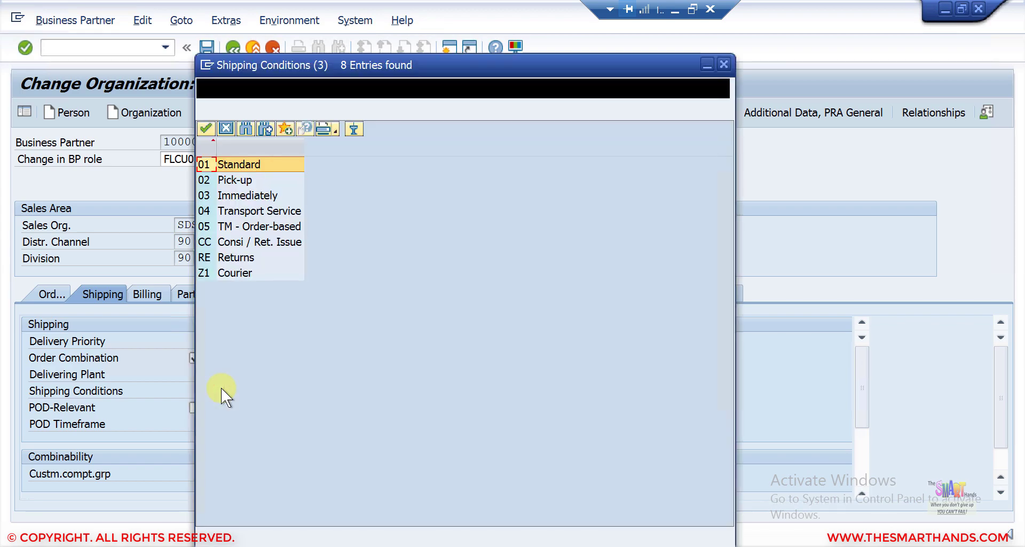
double_click(236, 275)
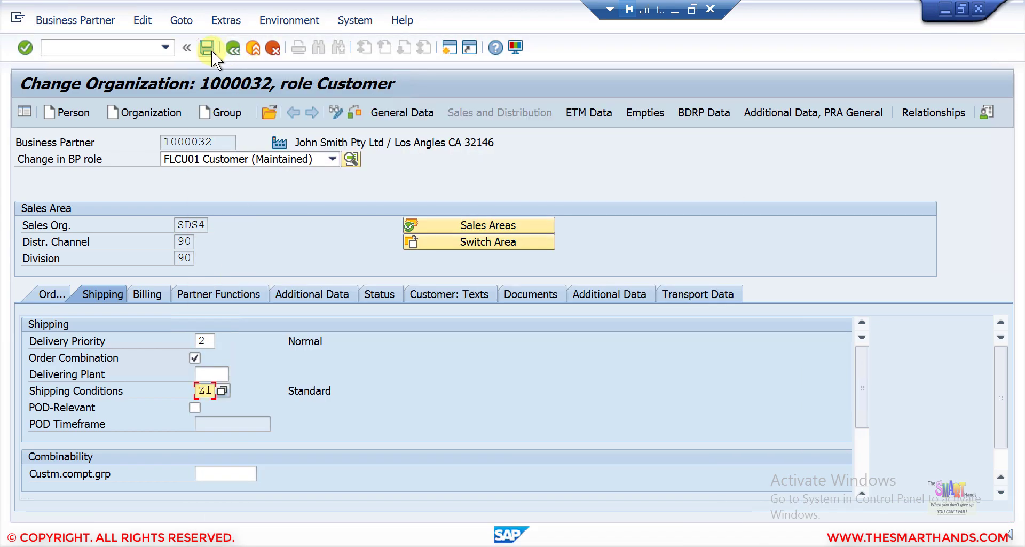
left_click(212, 51)
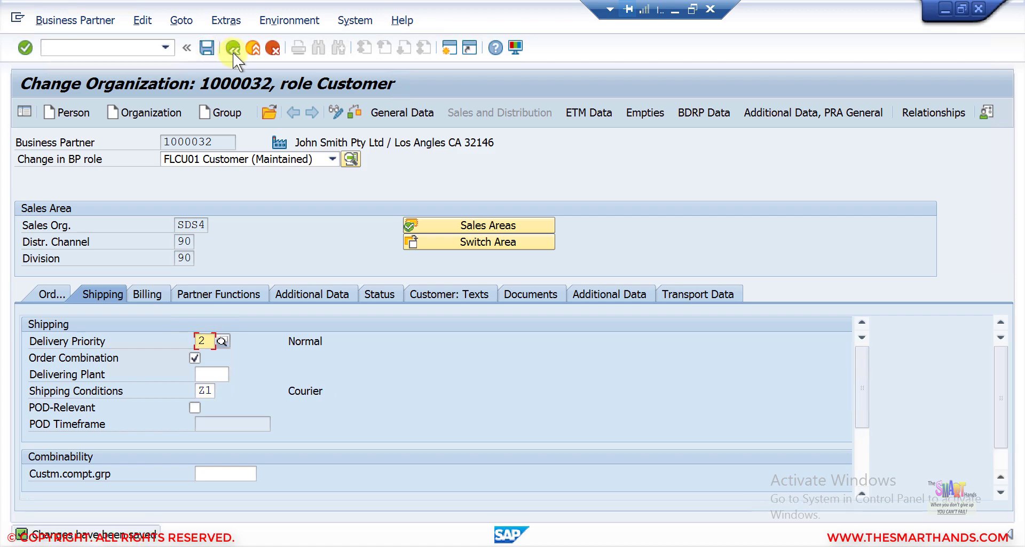
left_click(234, 52)
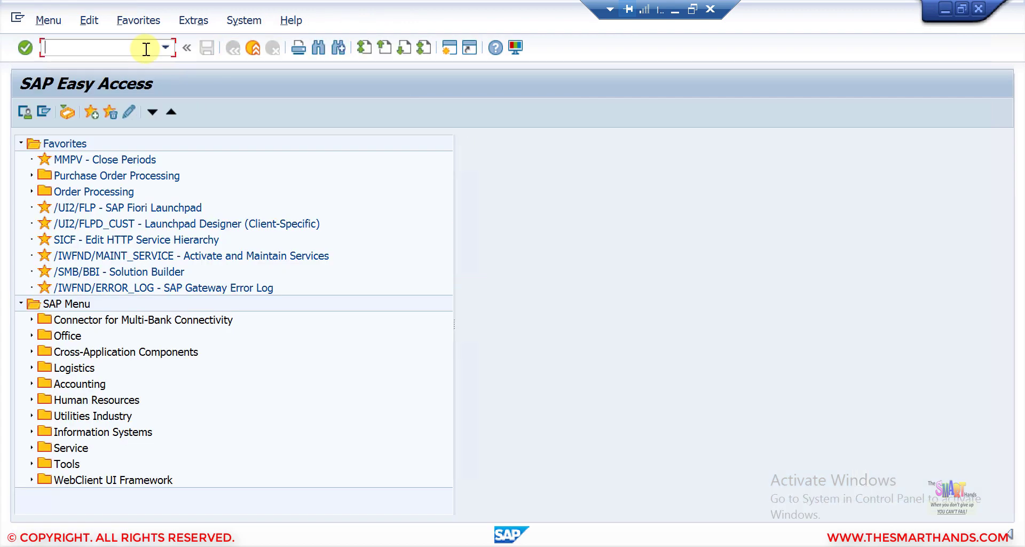
Run transaction VA01 and start a standard order (OR) for sales organization SDS4, distribution channel 90 and division 90.
left_click(145, 49)
type("va01")
key("Return")
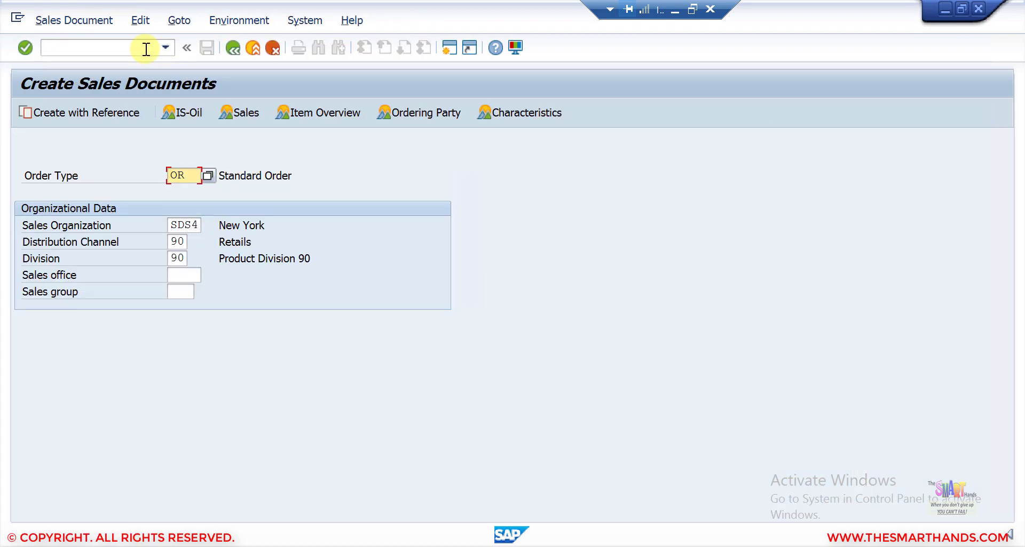
key("Return")
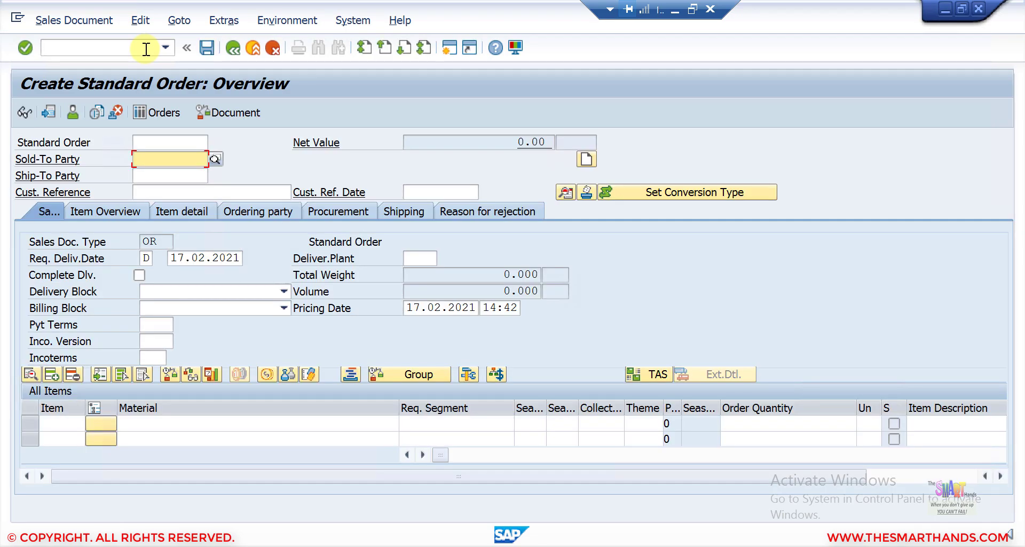
Enter the customer's number as sold-to party and test44 as the customer reference.
type("1000032")
key("Return")
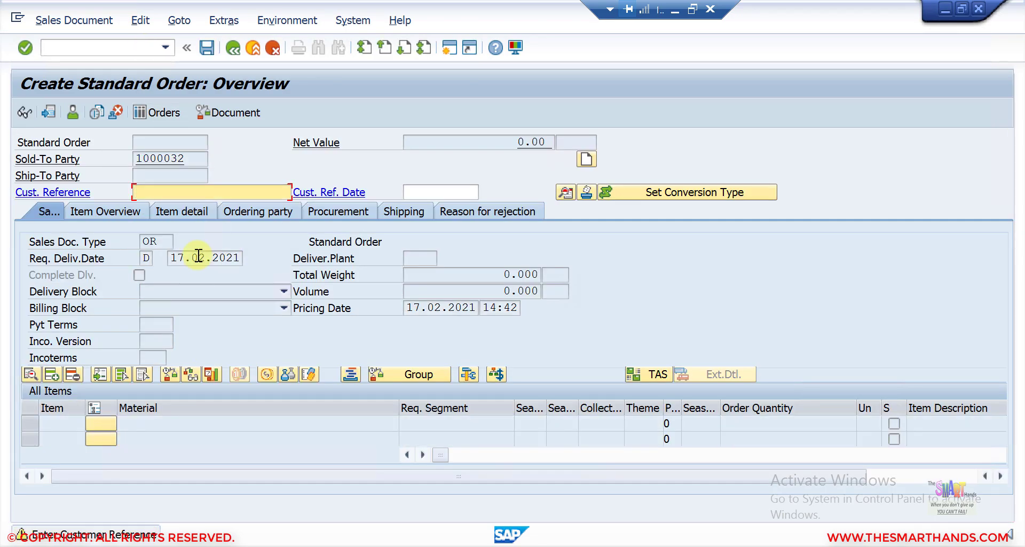
type("test44")
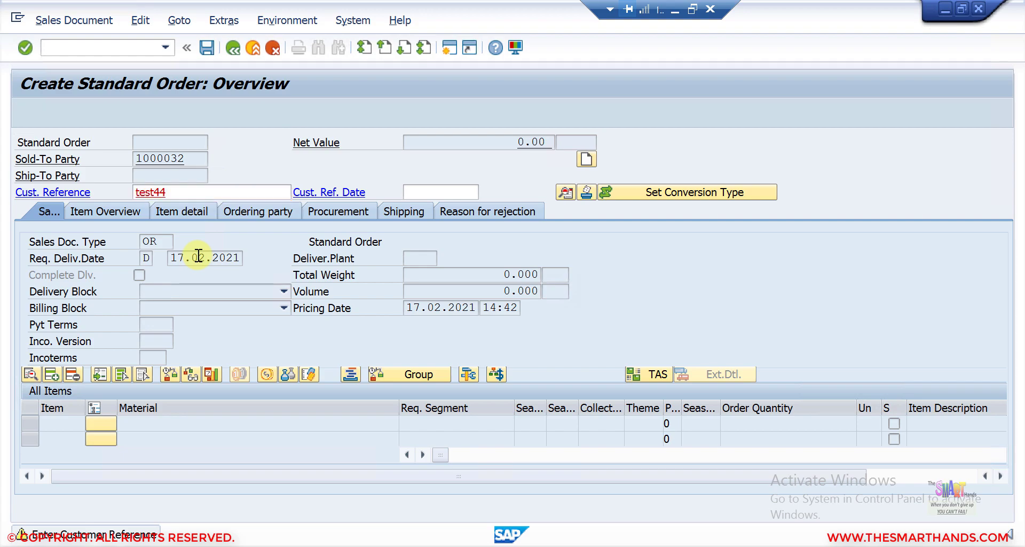
key("Return")
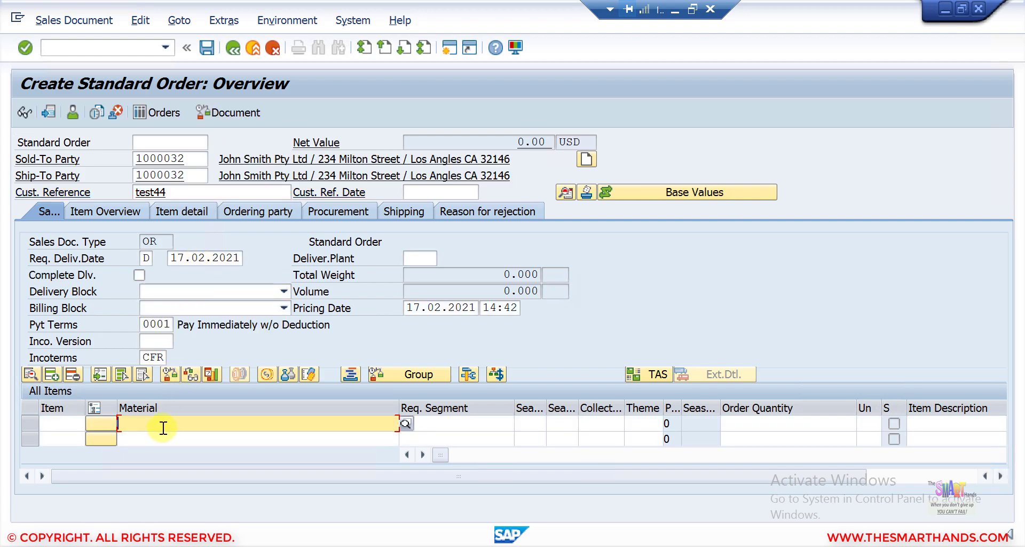
Add material DRUM20 with order quantity 10 to the order, continuing past its open quotations.
type("drum20")
key("Return")
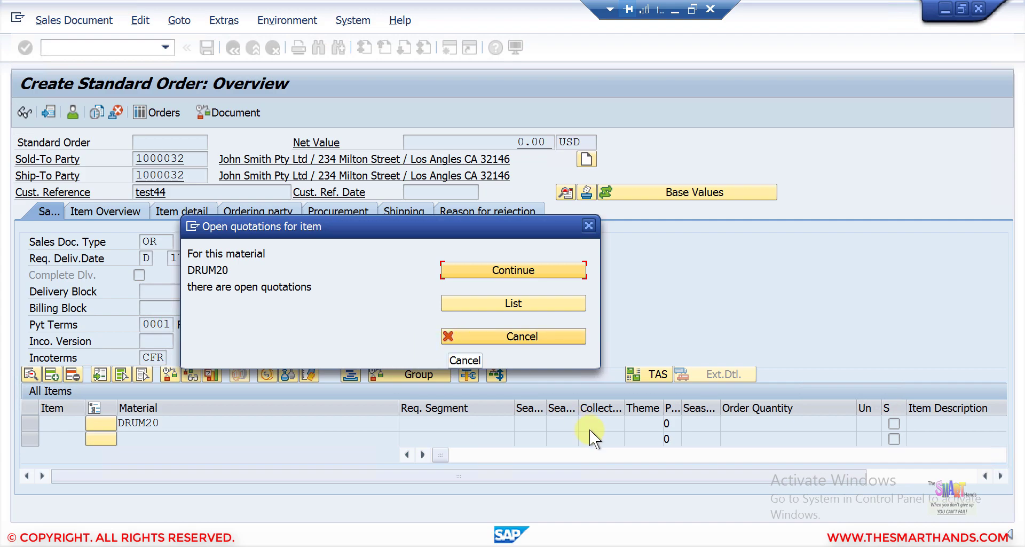
key("Return")
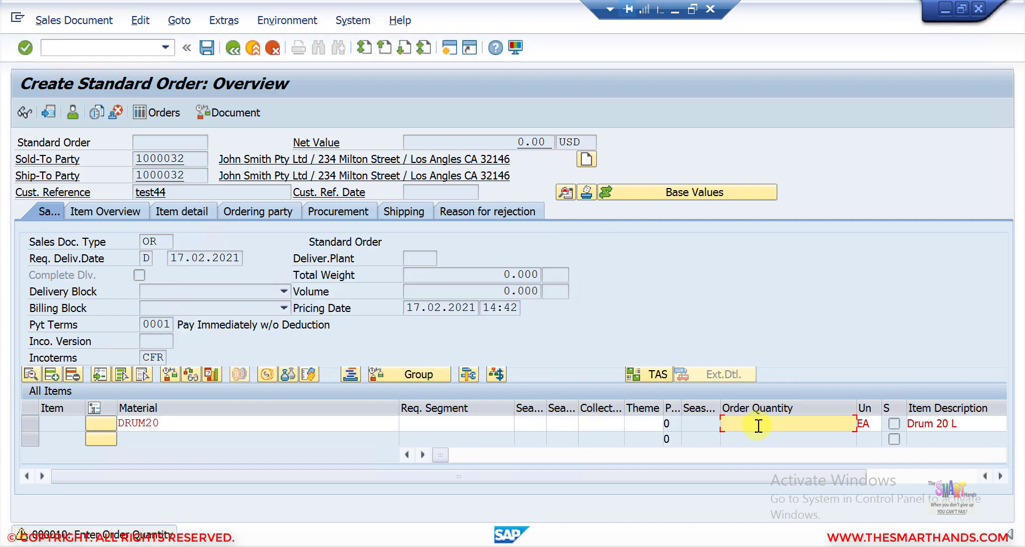
type("10")
key("Return")
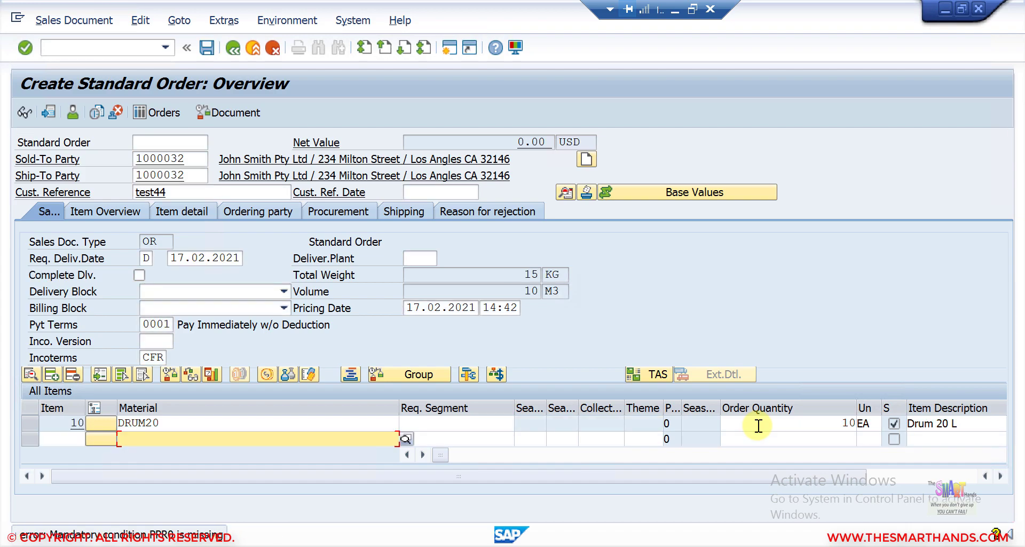
Open the DRUM20 item's shipping details and check the determined shipping point.
double_click(69, 423)
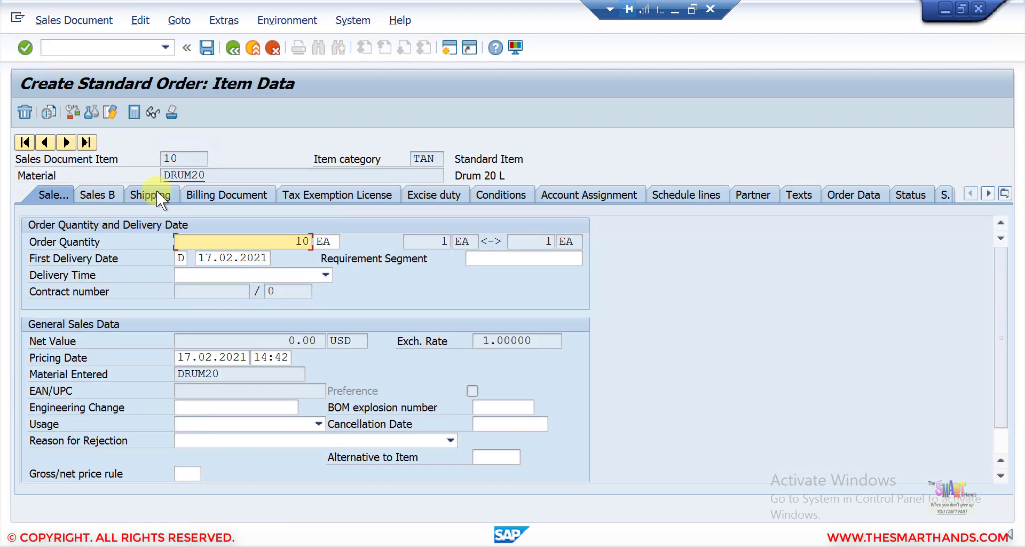
left_click(156, 194)
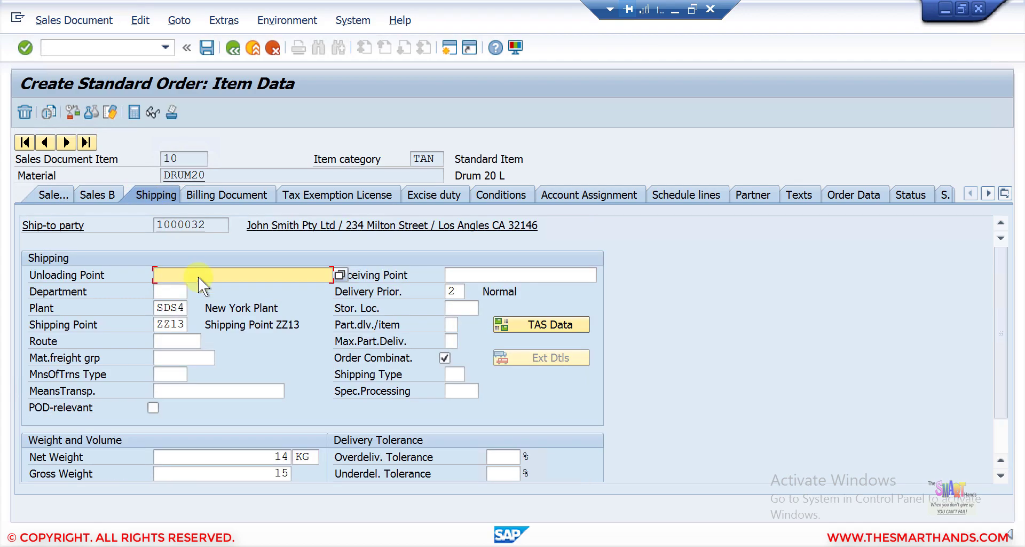
left_click(172, 324)
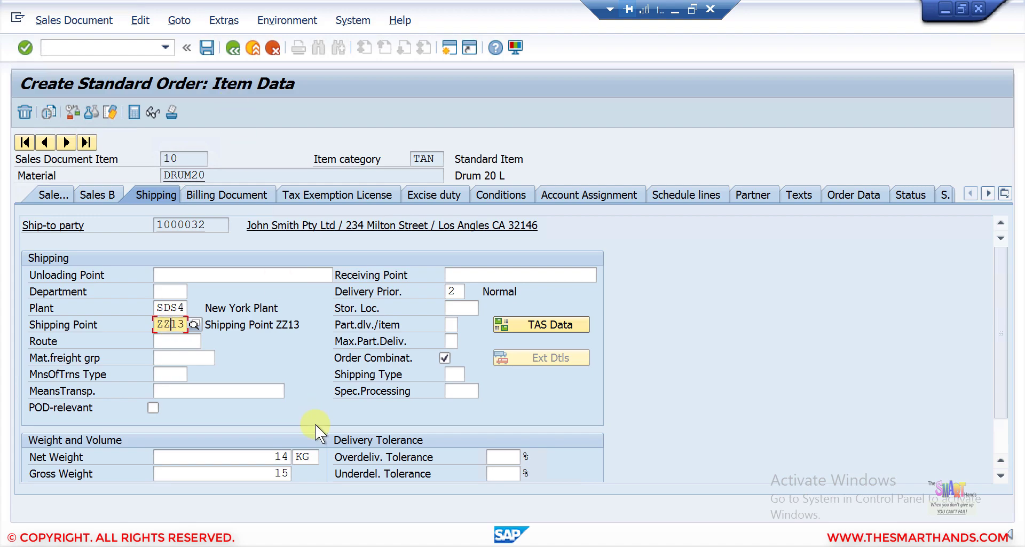
Switch to the Shipping Point Determination session and examine the proposed and manual shipping points for Z1, 0001 and plant SDS4.
mouse_move(251, 543)
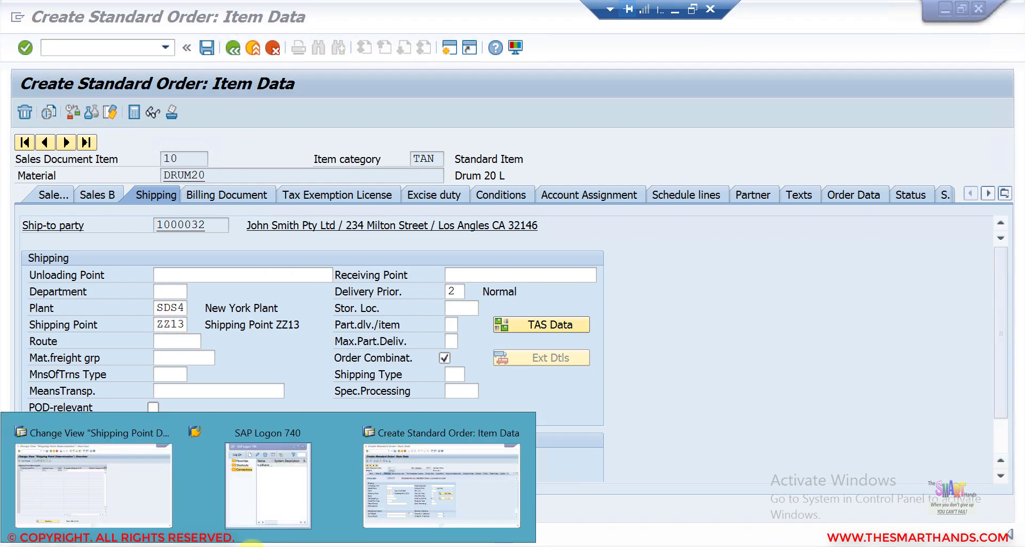
left_click(141, 476)
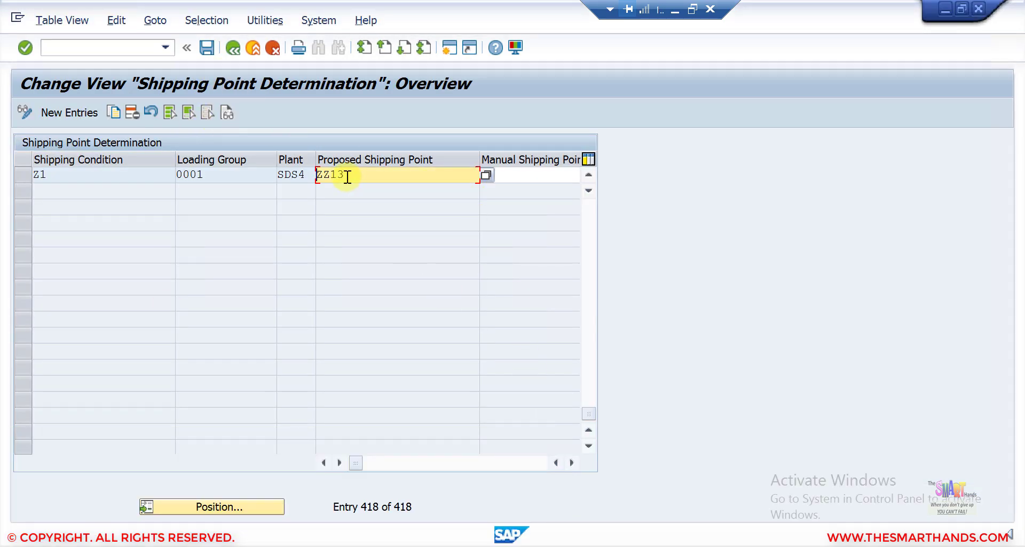
left_click_drag(343, 176, 268, 165)
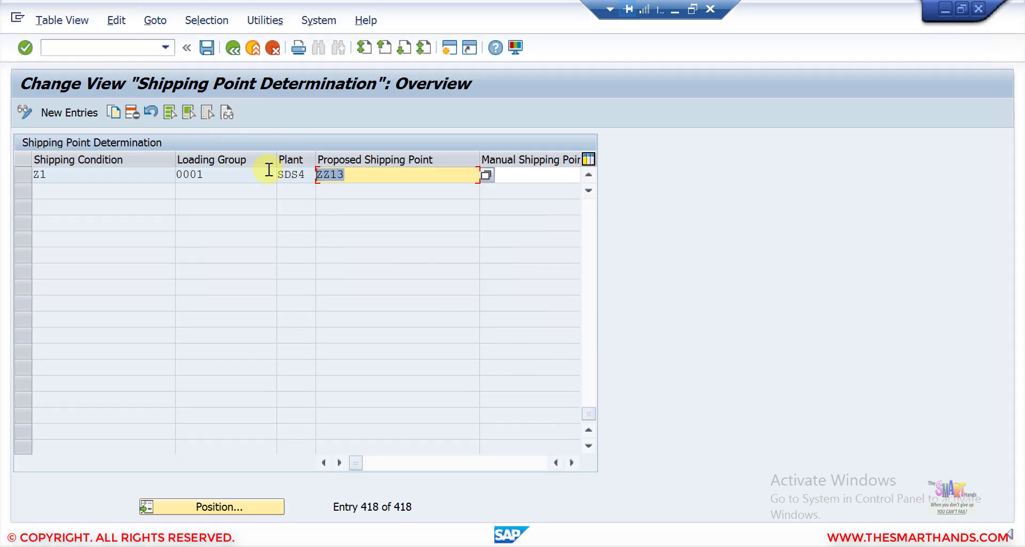
left_click(570, 463)
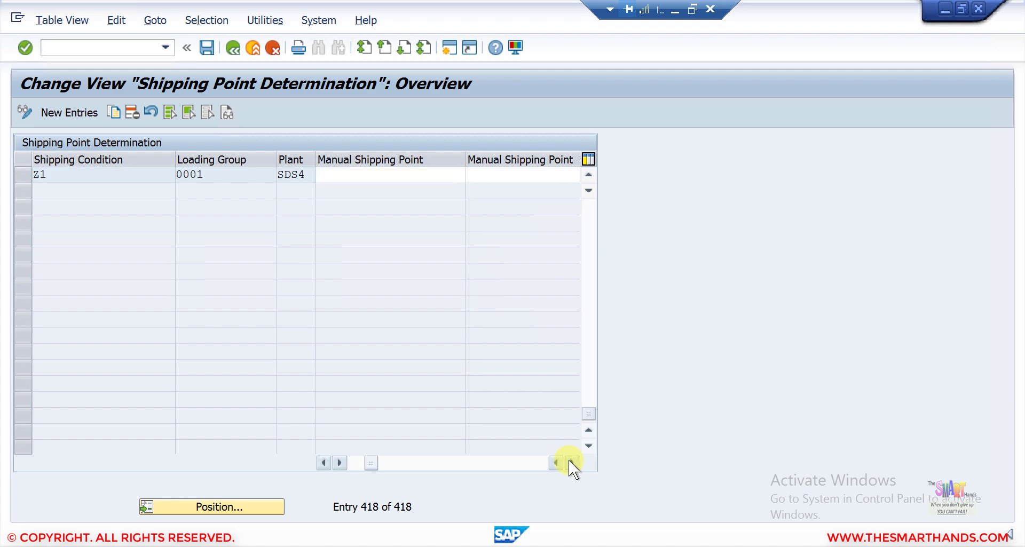
left_click(430, 176)
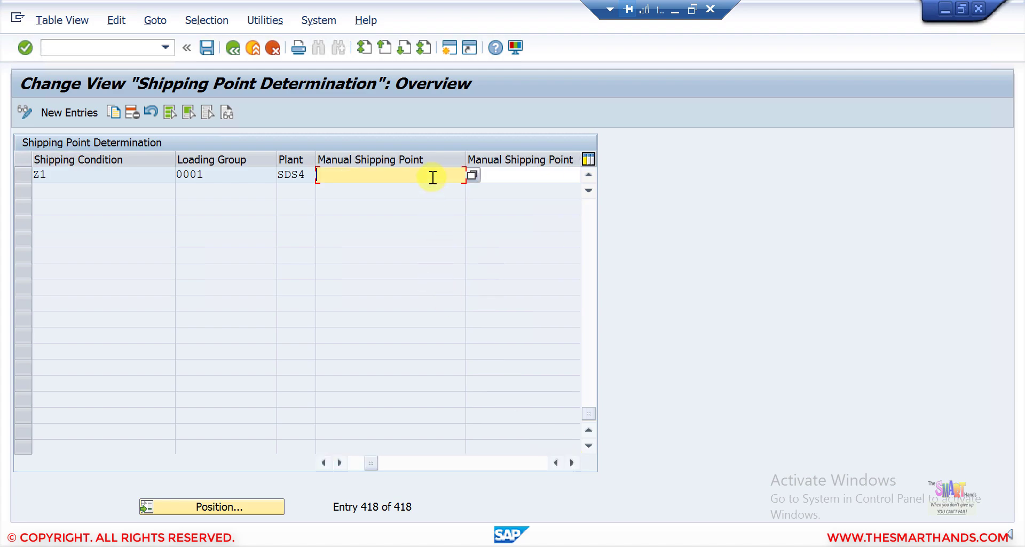
left_click(323, 462)
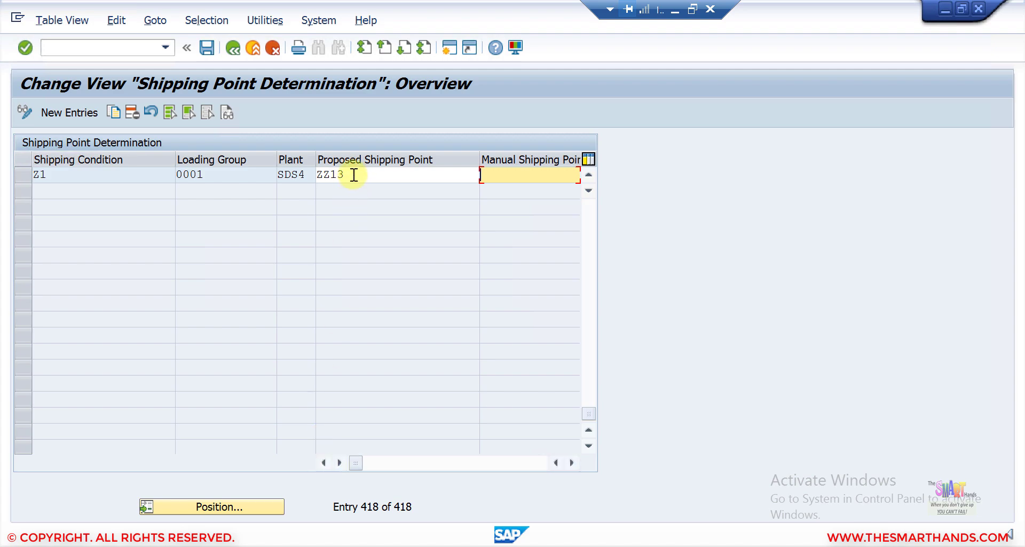
key("shift+Tab")
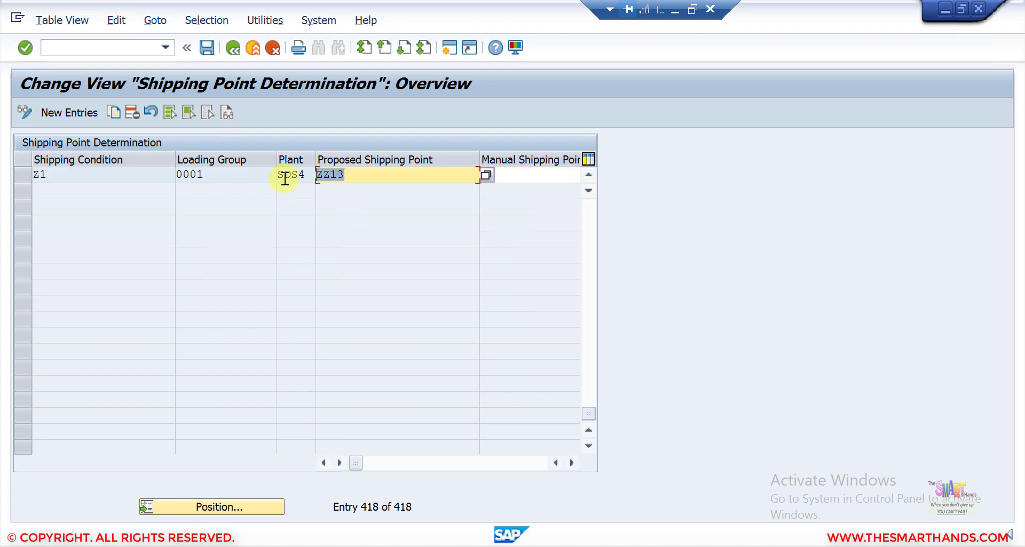
left_click(573, 460)
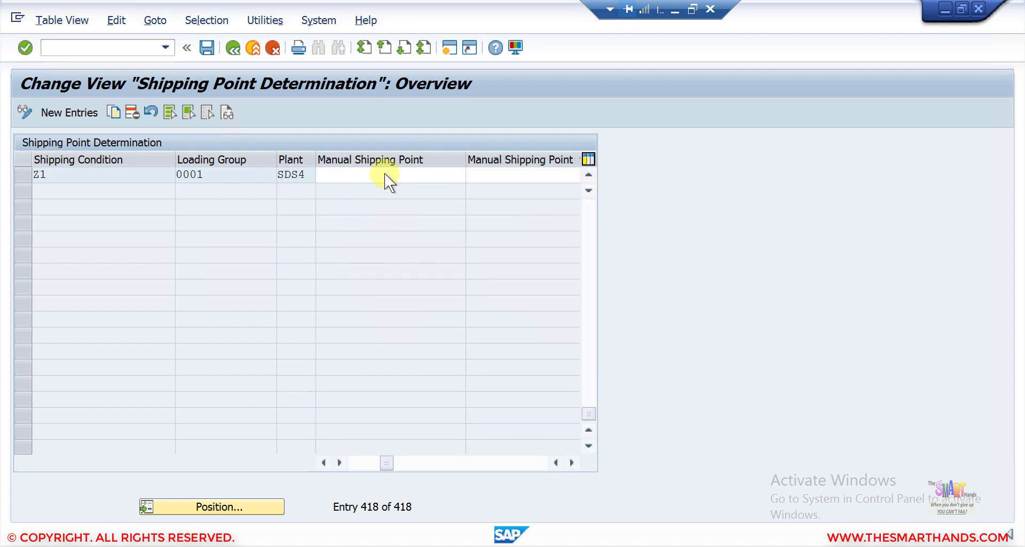
left_click(452, 174)
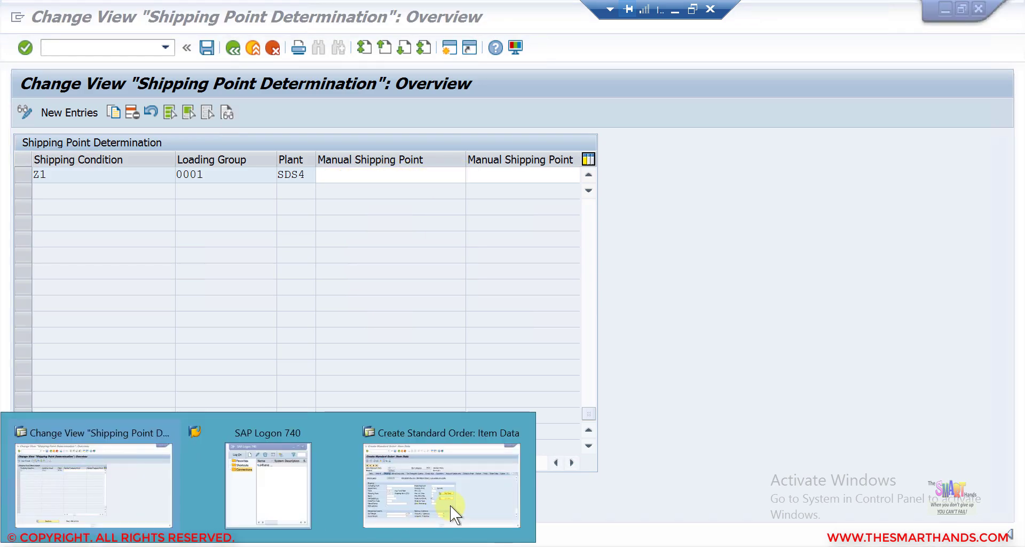
Return to the order item's shipping data, review the allowed shipping point values and close the list without choosing one.
left_click(450, 505)
left_click(171, 324)
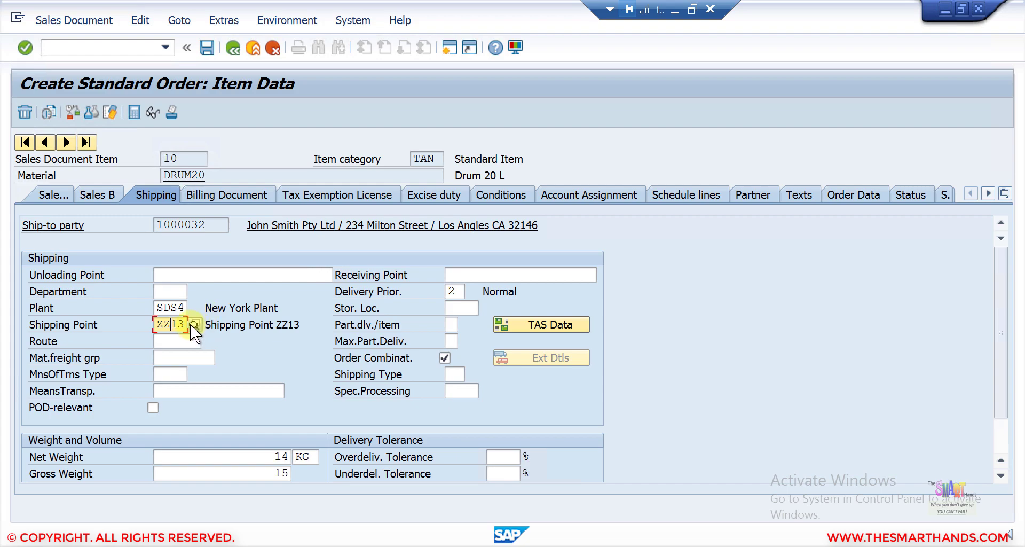
left_click(191, 324)
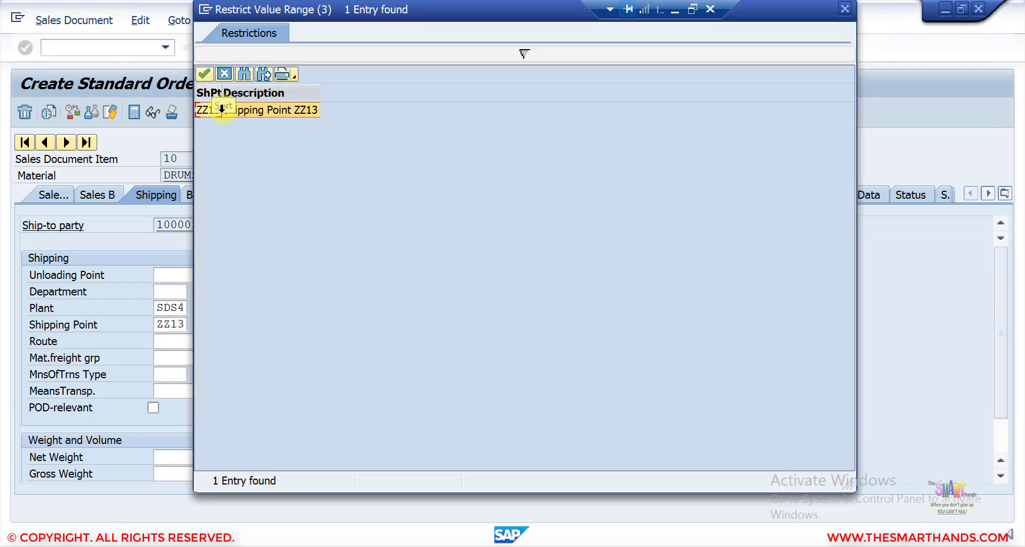
left_click(223, 73)
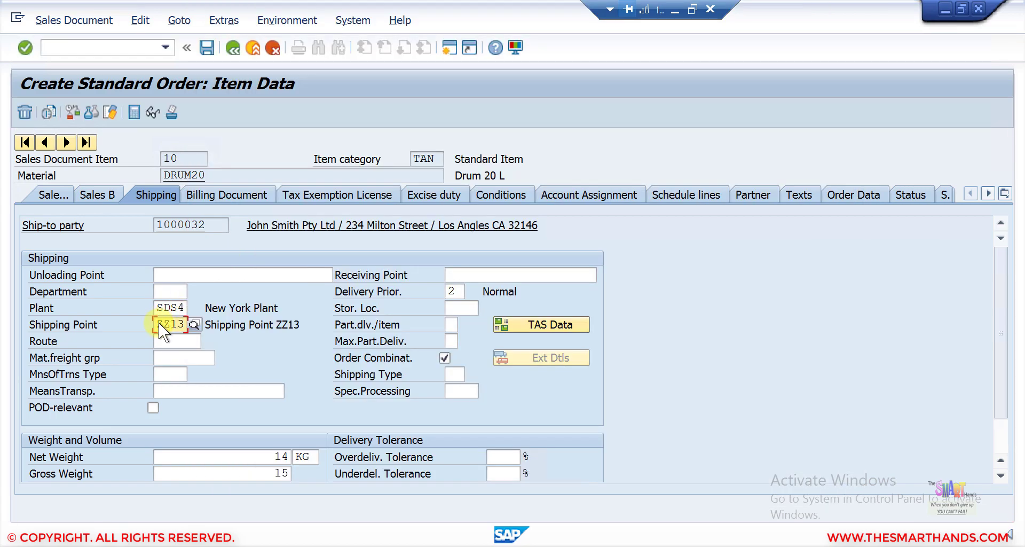
Try to change the DRUM20 item's shipping point to SDS4 and read the detailed explanation of the system's response.
left_click_drag(159, 323, 197, 325)
type("SDS4")
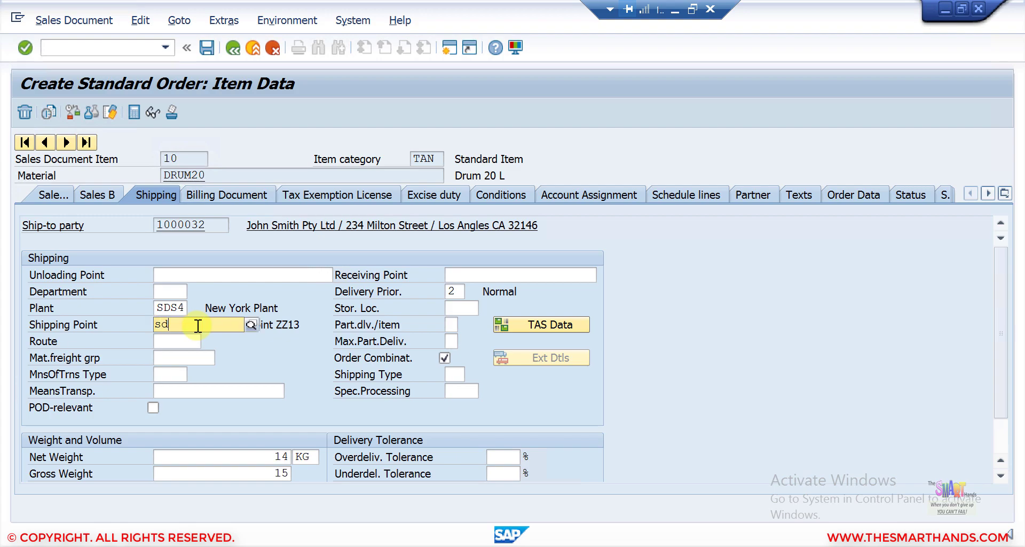
key("Return")
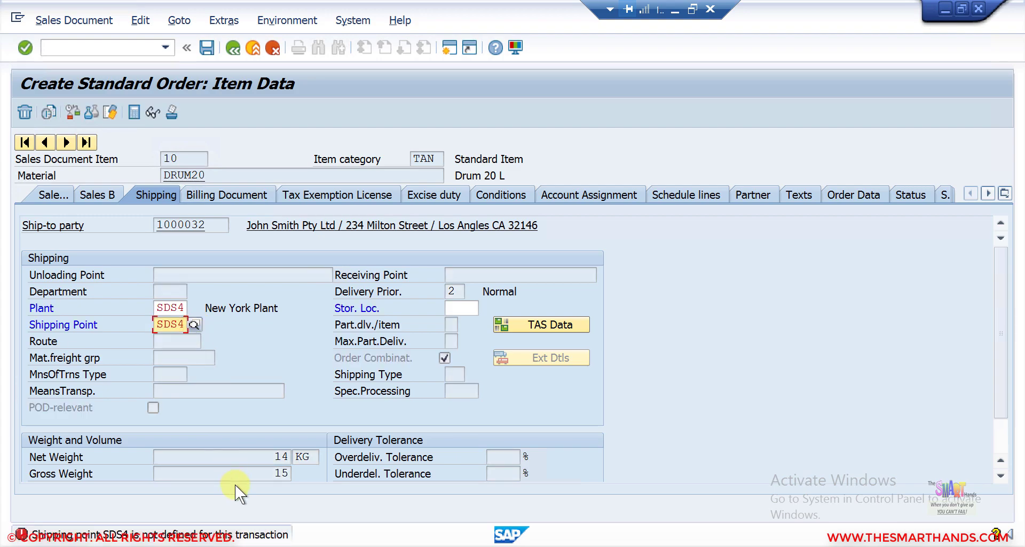
double_click(222, 534)
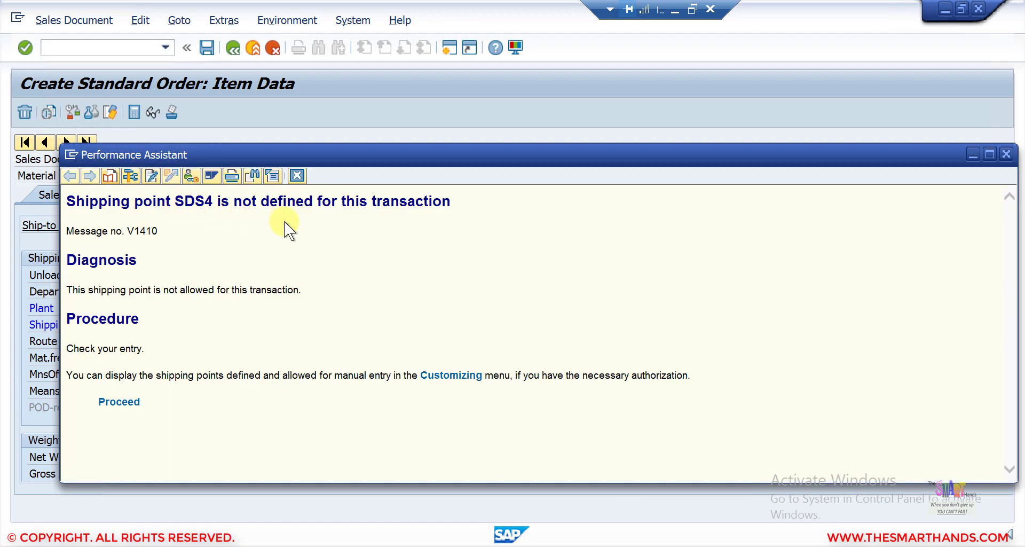
left_click(297, 175)
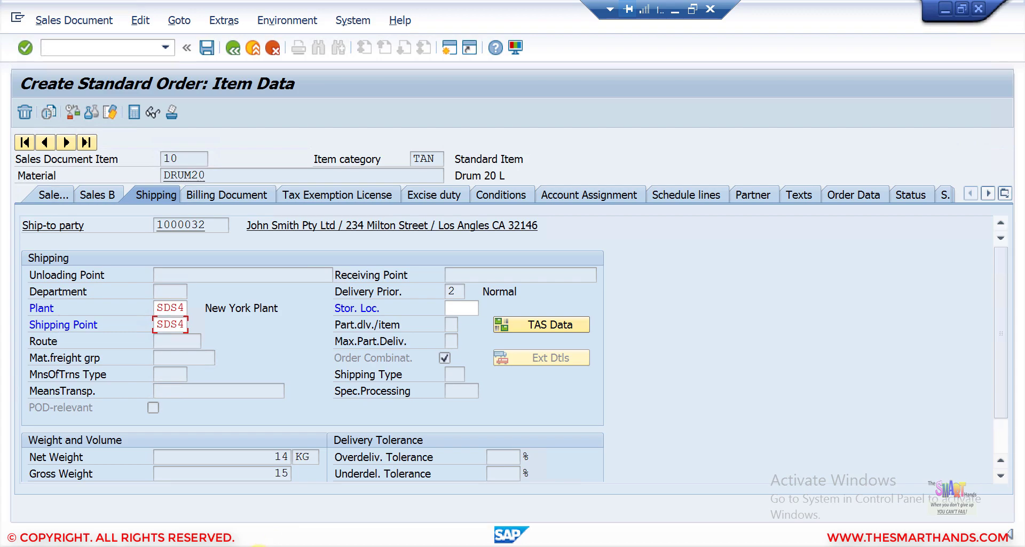
Switch to the Shipping Point Determination session, leave the table and reopen the Assign Shipping Points activity.
mouse_move(258, 544)
left_click(147, 475)
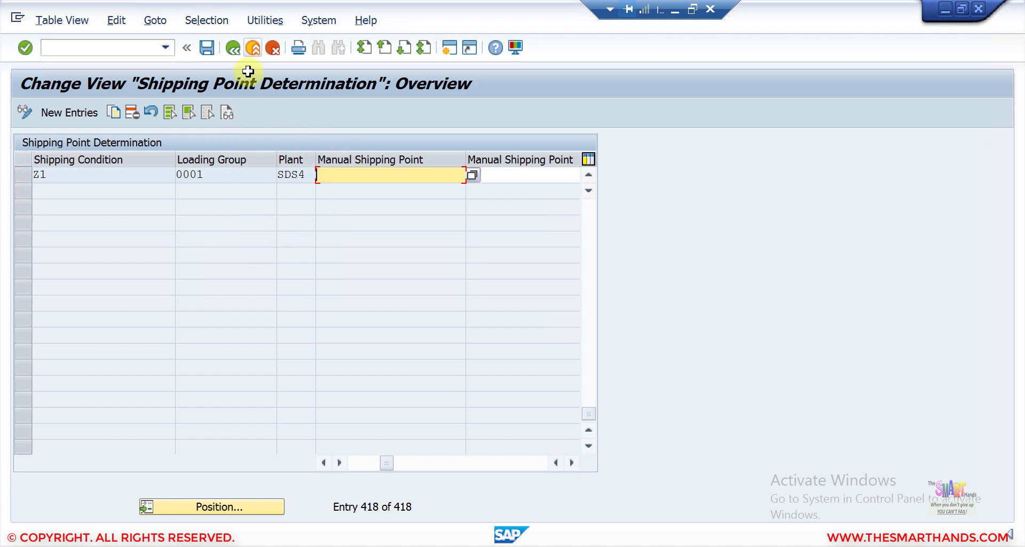
left_click(234, 49)
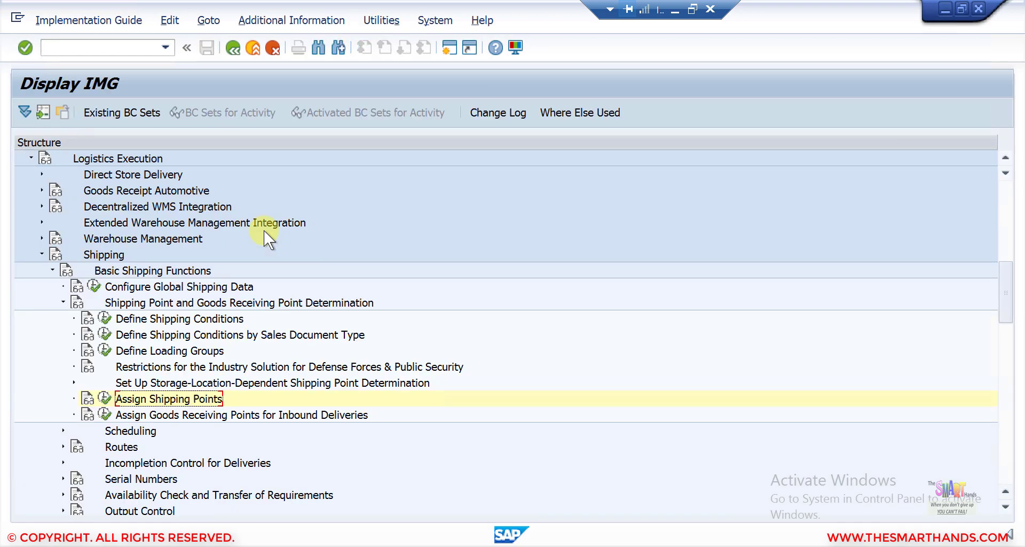
left_click(105, 398)
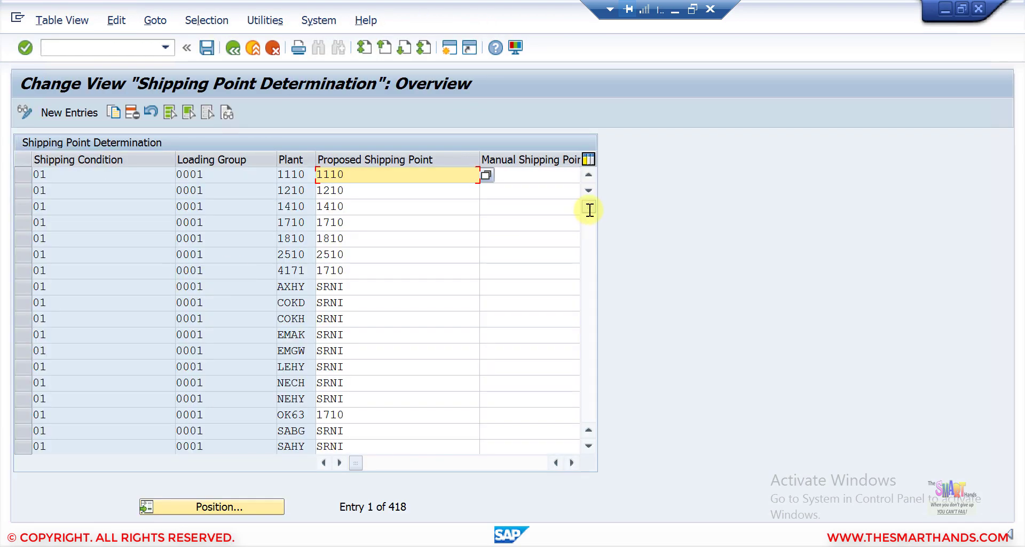
Locate the shipping point determination entry for shipping condition Z1, loading group 0001 and plant SDS4.
left_click_drag(588, 208, 586, 386)
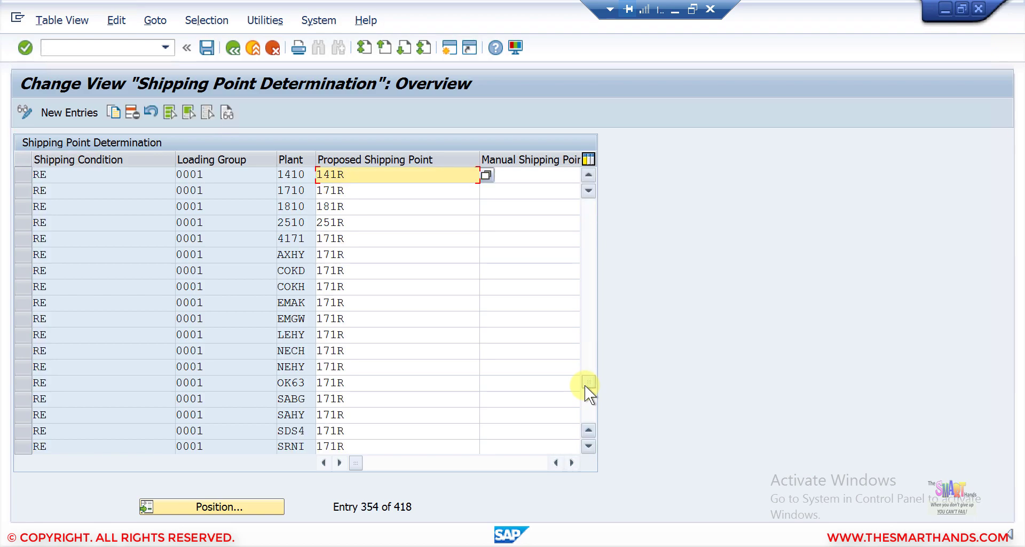
left_click(585, 413)
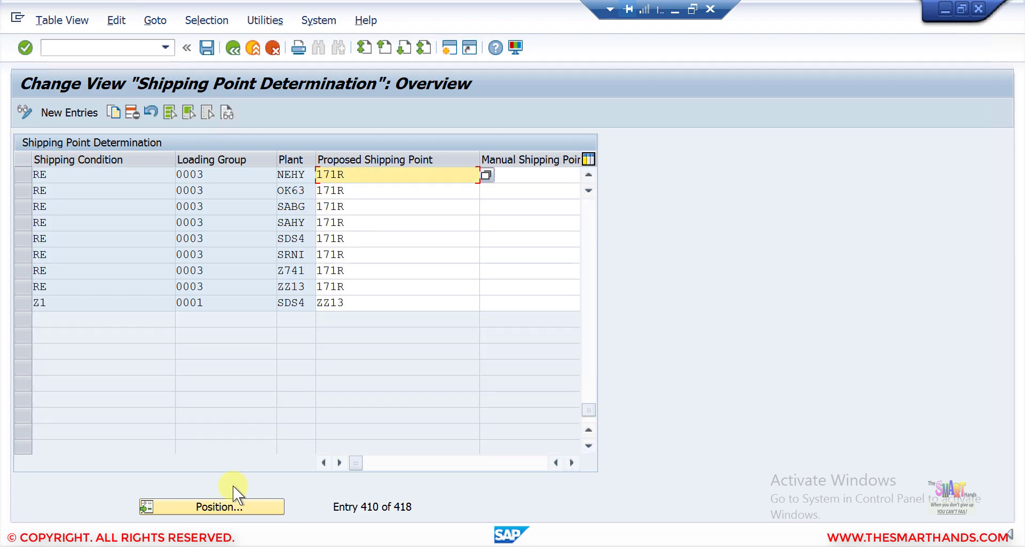
left_click(230, 505)
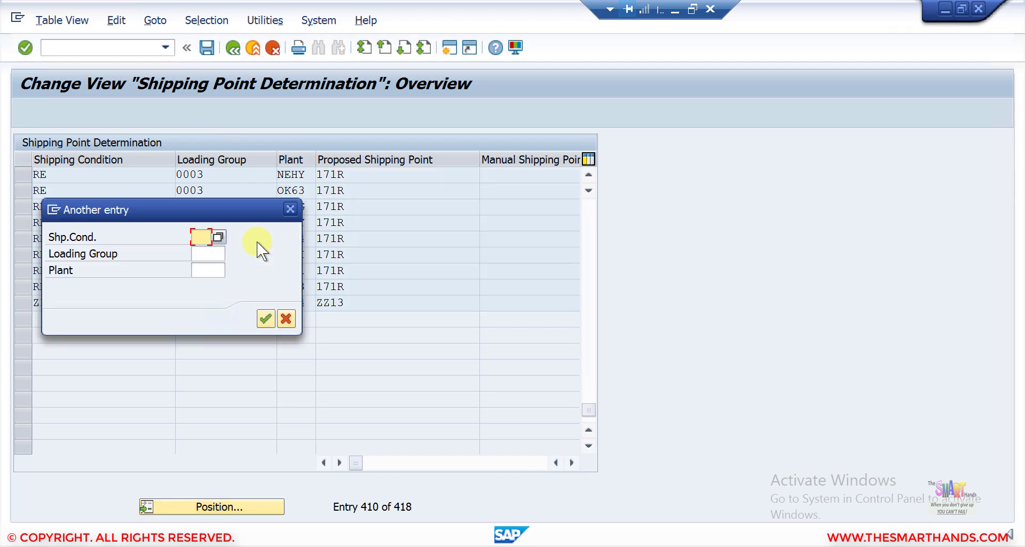
type("Z1")
key("Tab")
type("0001")
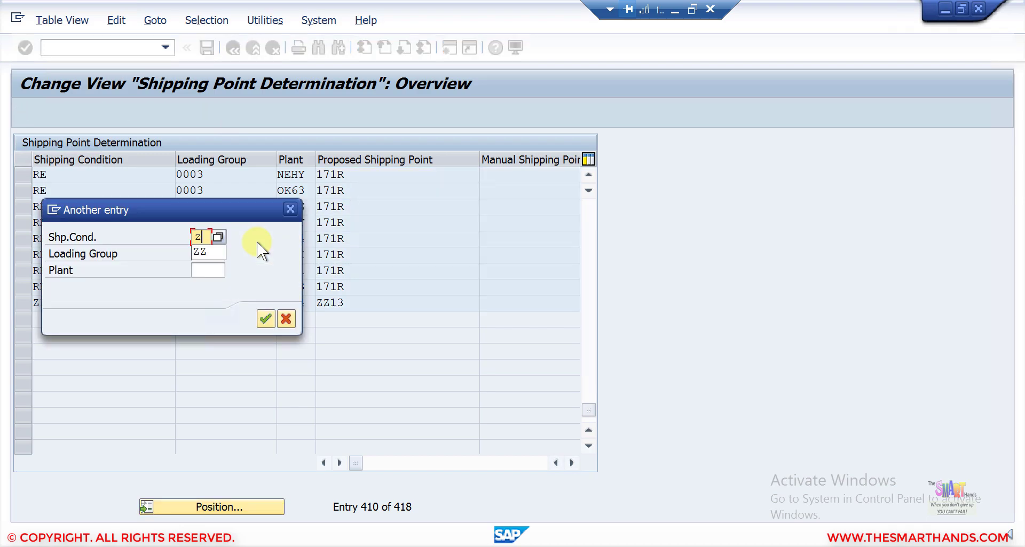
key("Return")
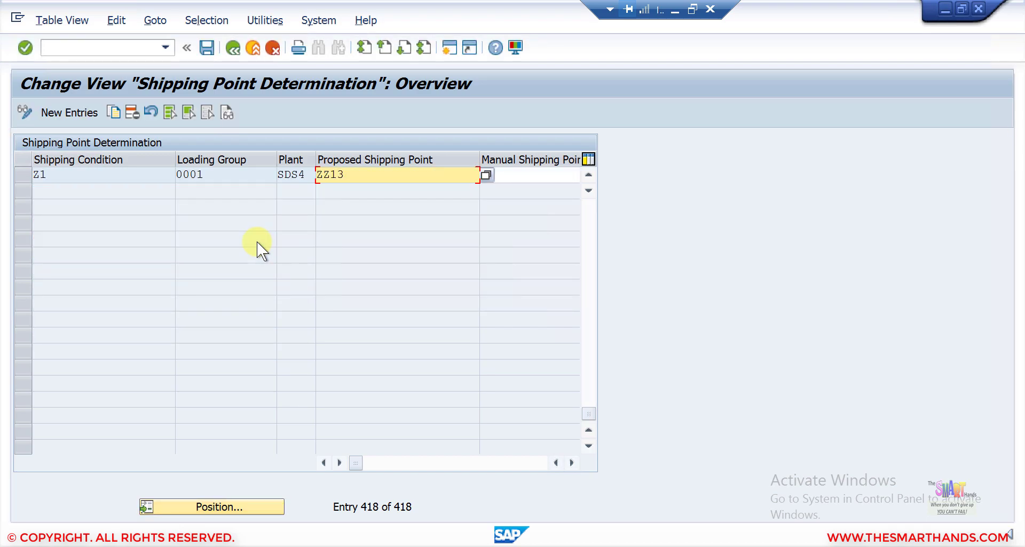
Review the Z1 entry's manual shipping point columns and the possible proposed shipping points for plant SDS4, closing the list without choosing.
left_click(22, 172)
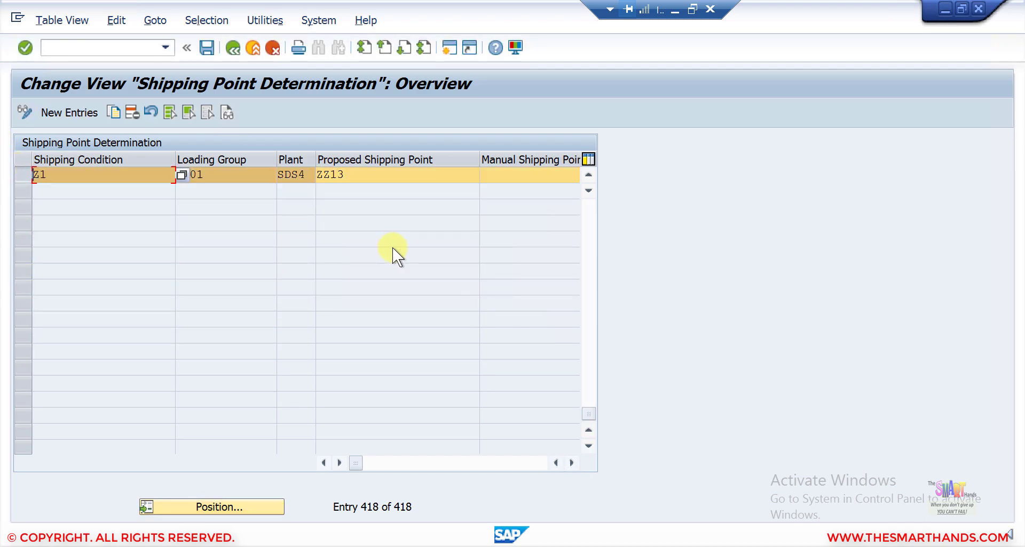
left_click(572, 462)
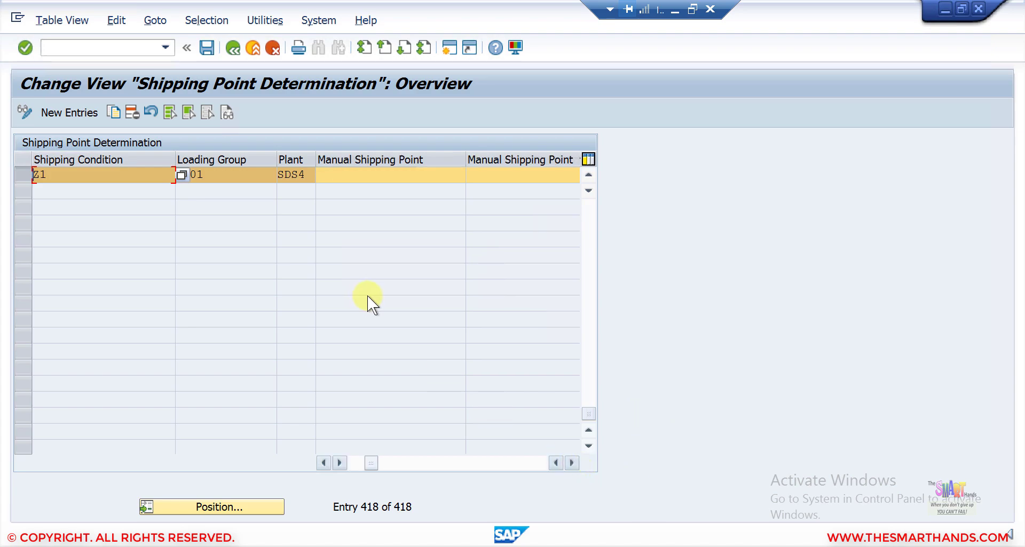
left_click(322, 462)
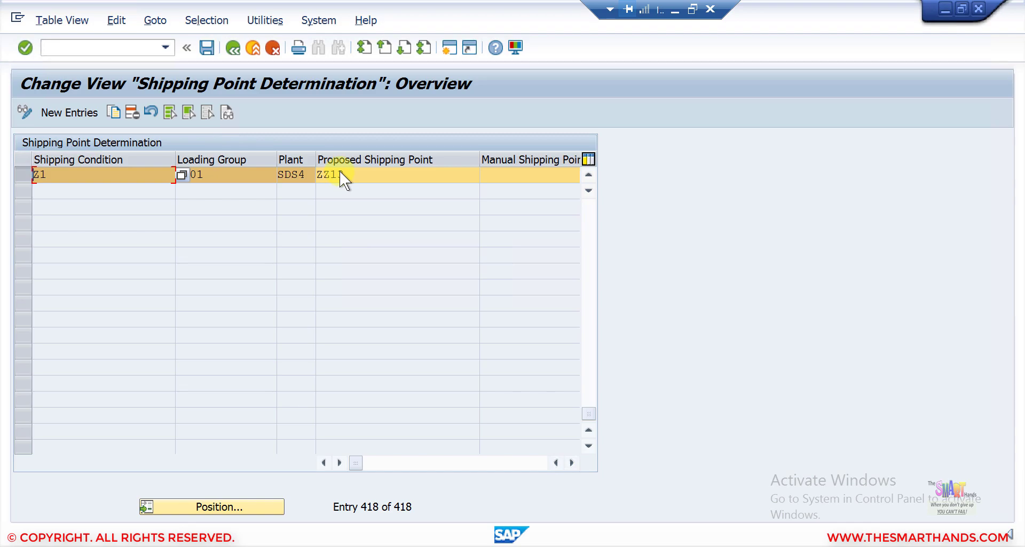
left_click(473, 176)
key("F4")
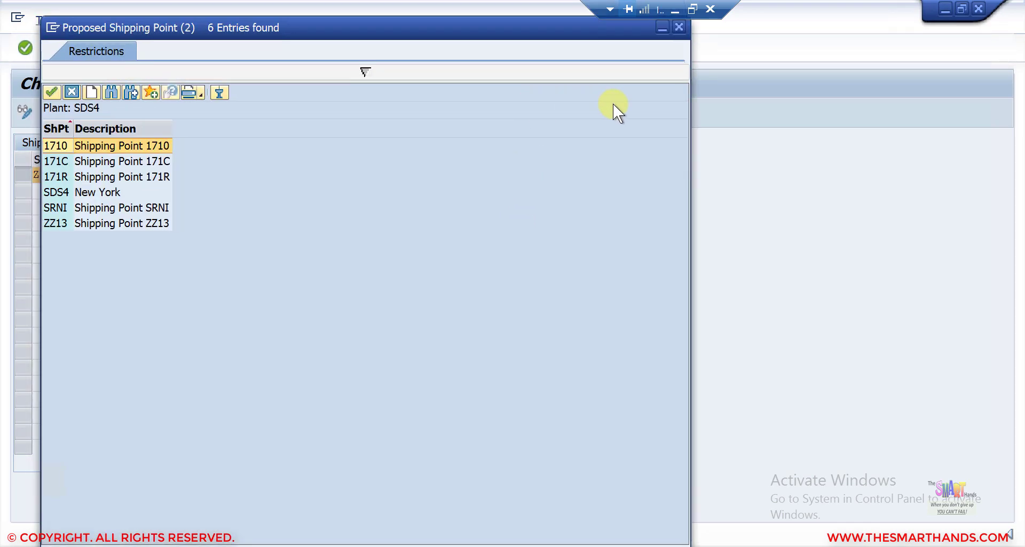
left_click(703, 99)
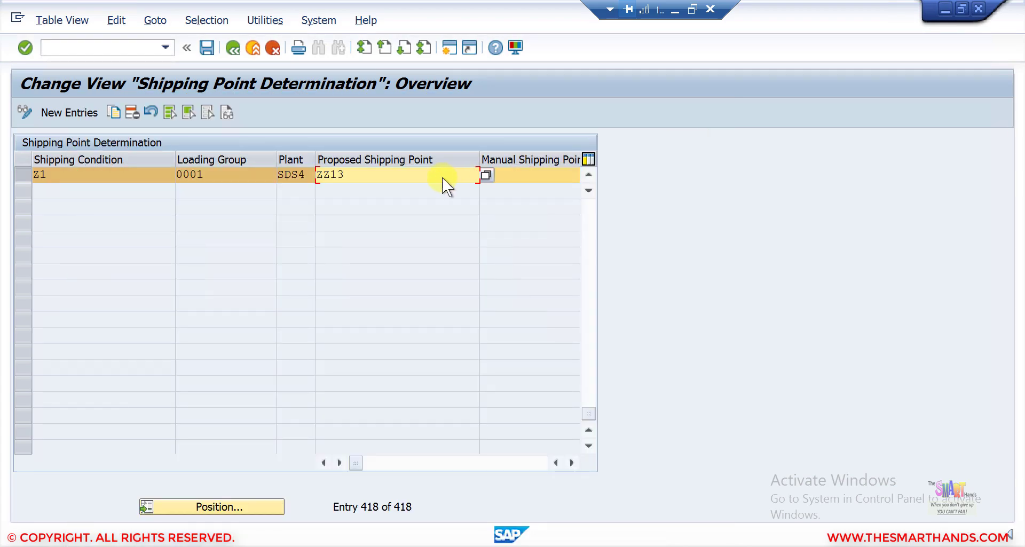
Enter SDS4 as the first manual shipping point of the Z1, 0001, SDS4 entry.
left_click(539, 175)
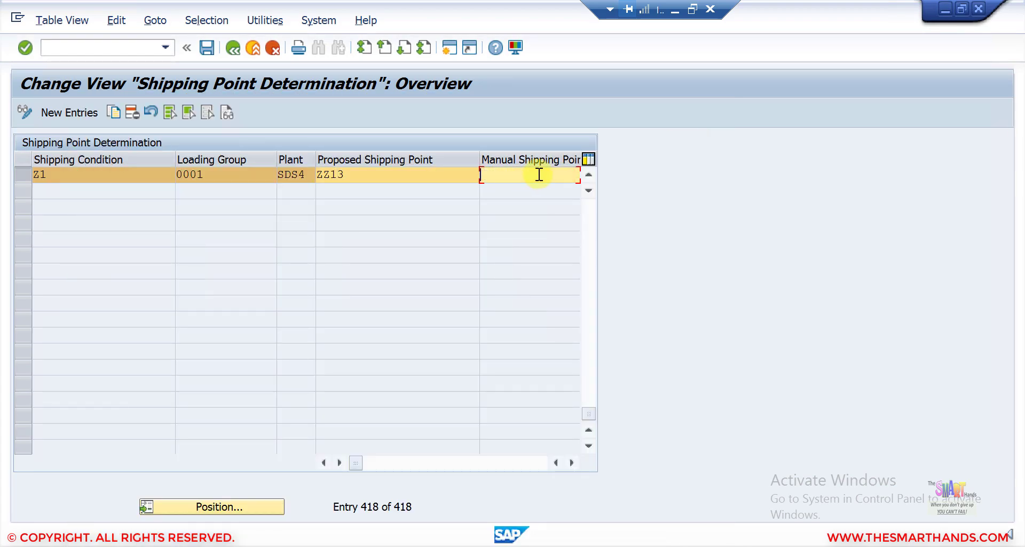
type("sds4")
key("shift+Tab")
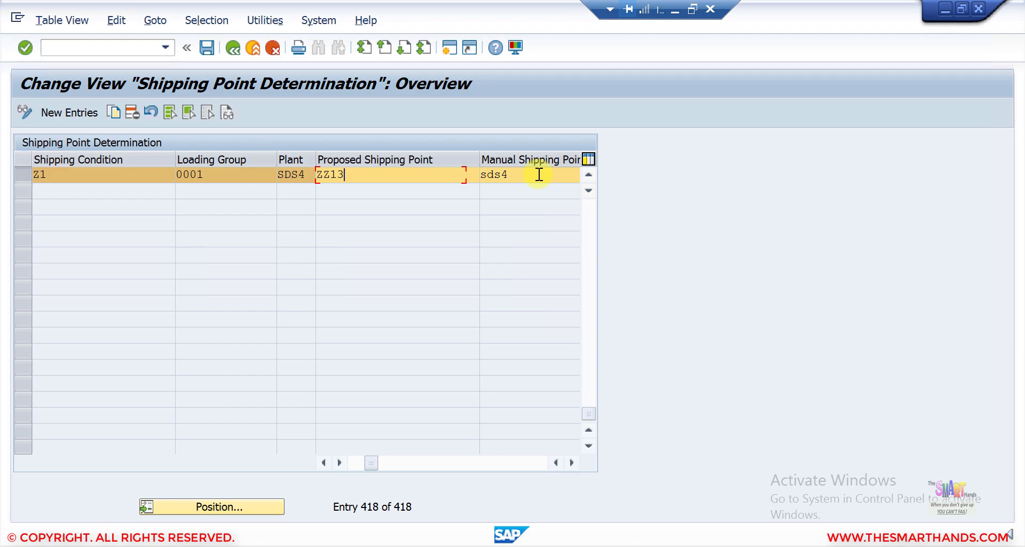
key("Return")
Choose 1710 as the second manual shipping point of the Z1 entry and save it to the SD org structure customizing request.
left_click(573, 461)
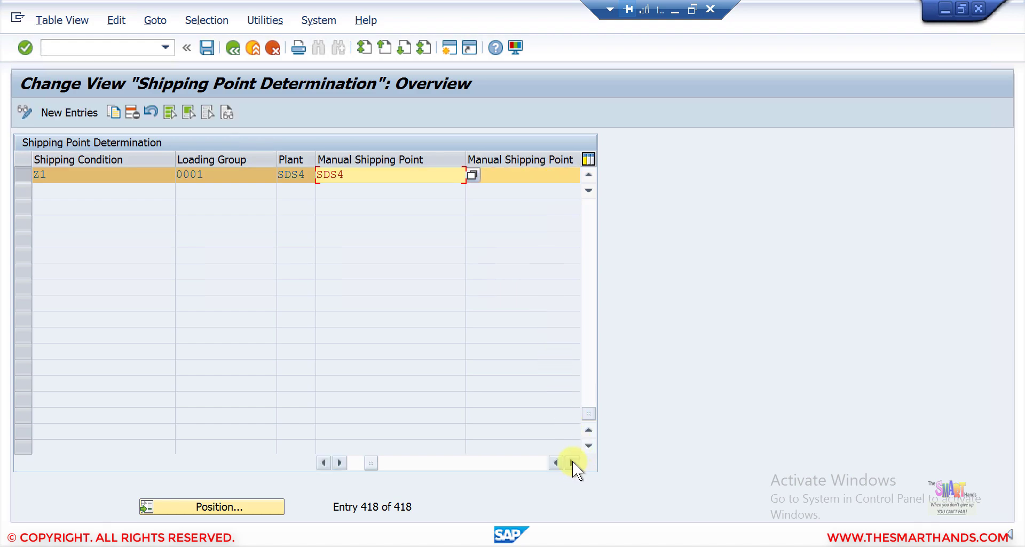
left_click(415, 172)
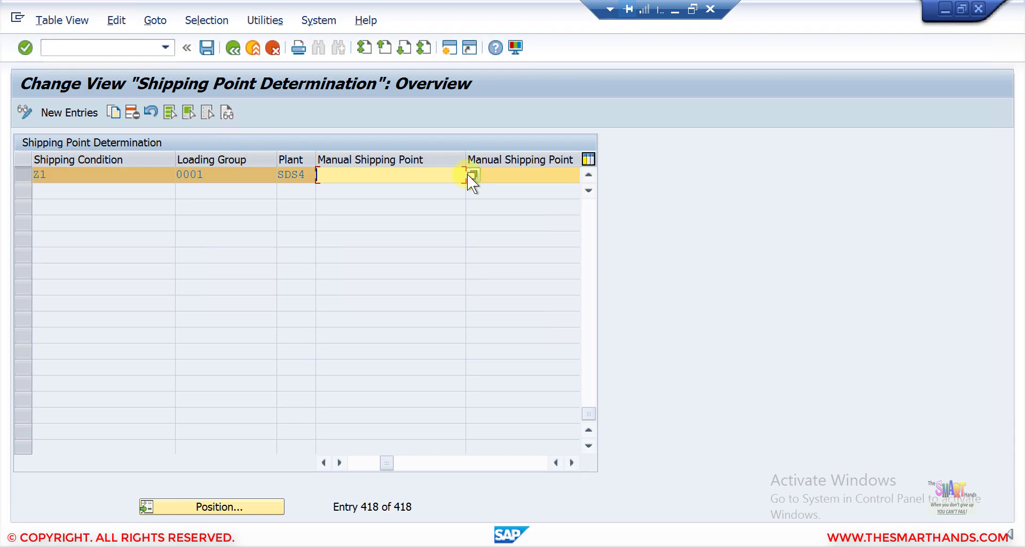
left_click(470, 174)
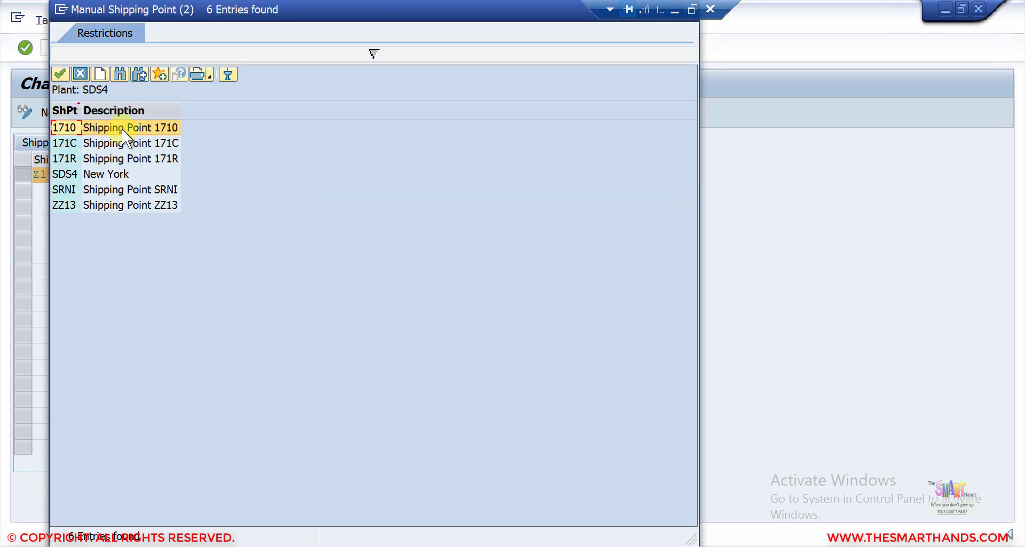
double_click(122, 130)
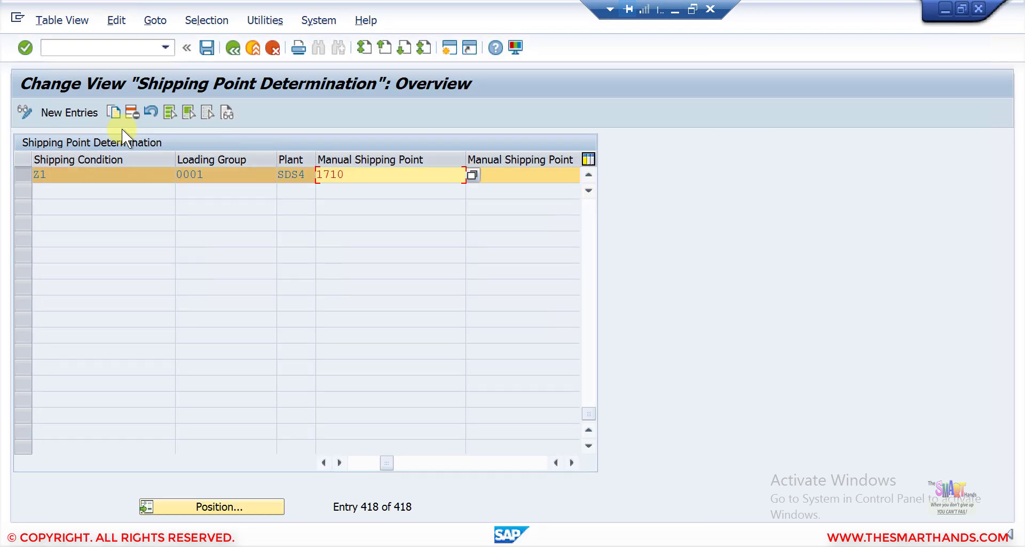
left_click(324, 461)
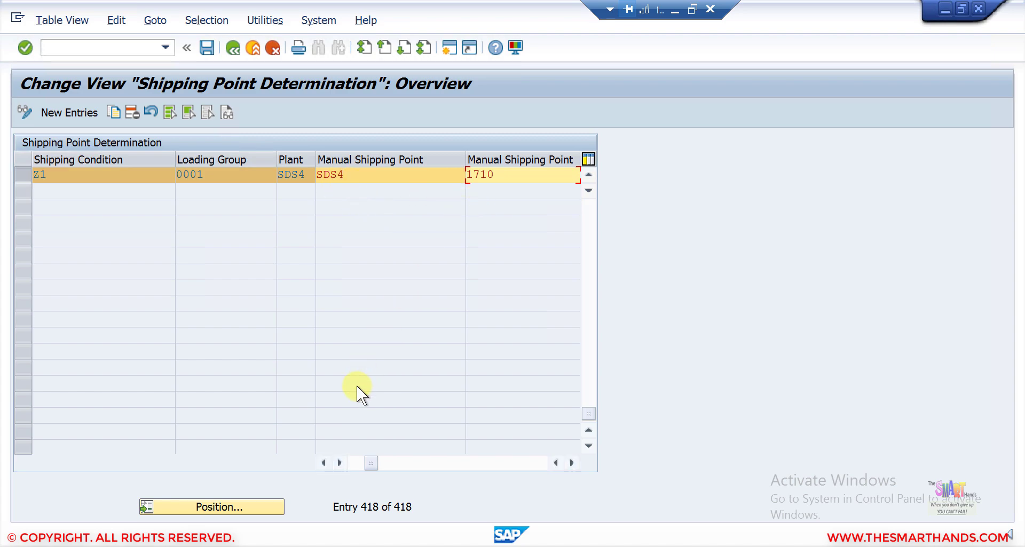
left_click(324, 461)
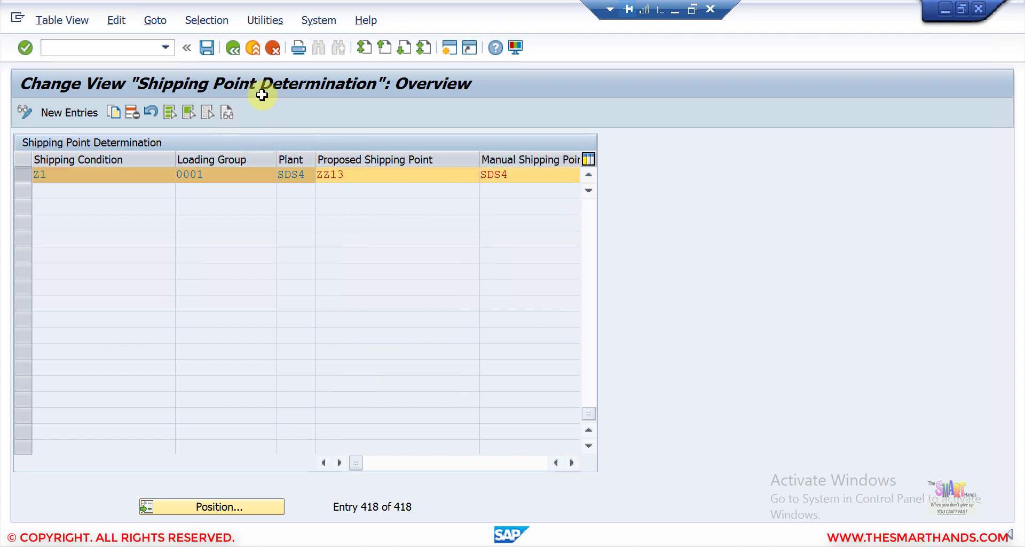
left_click(207, 47)
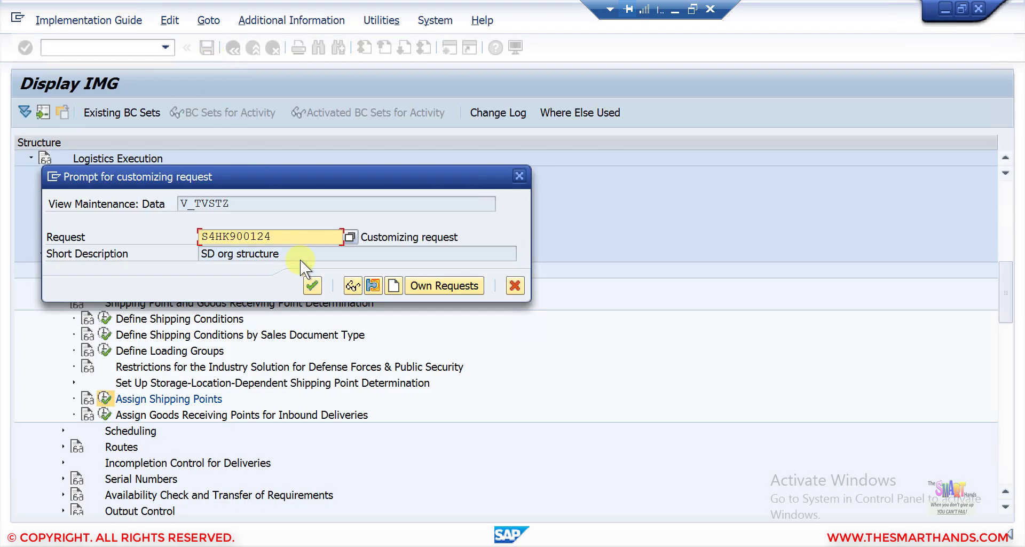
left_click(313, 283)
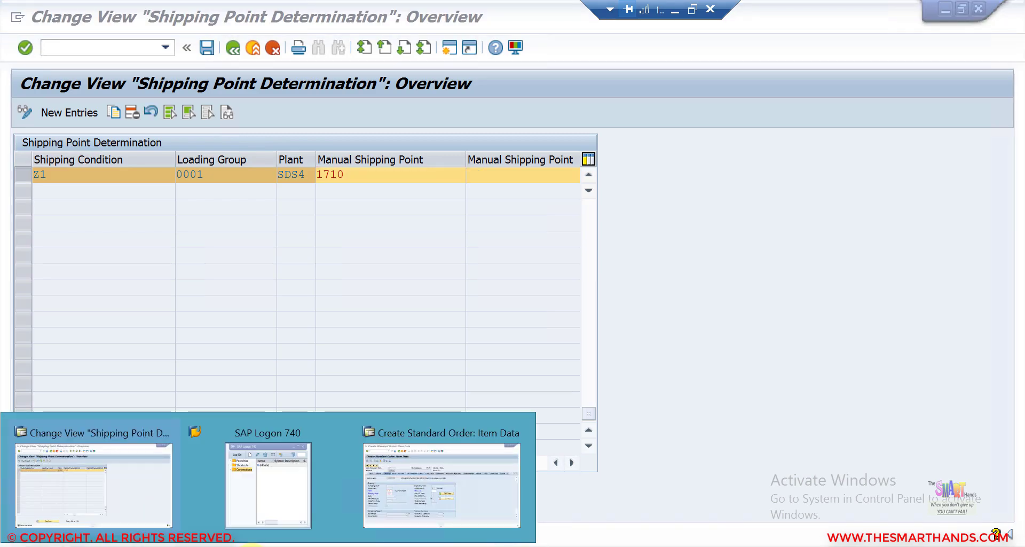
Switch to the sales order session and start a new standard order (OR) with transaction VA01 for sales area SDS4, 90, 90.
left_click(414, 466)
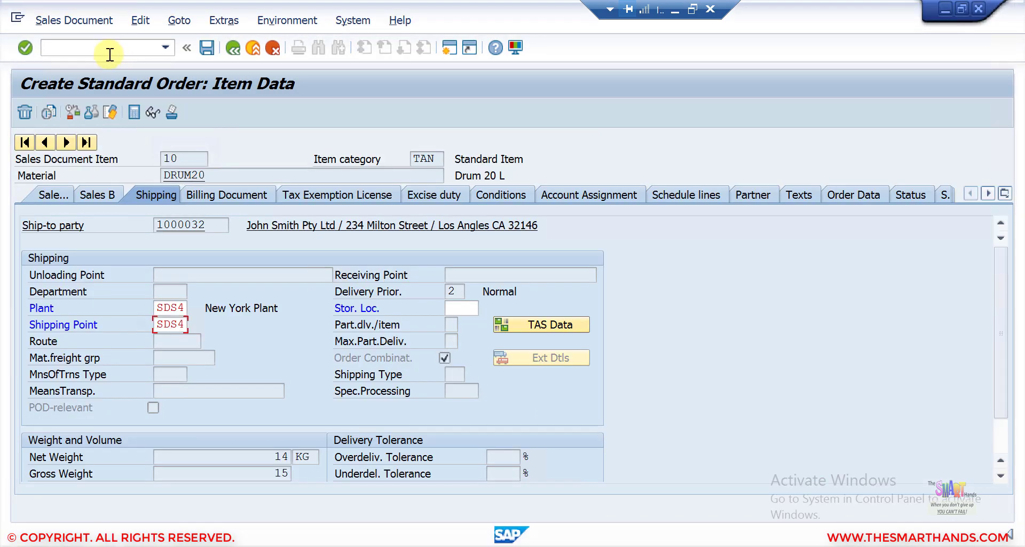
left_click(108, 52)
type("/nva01")
key("Return")
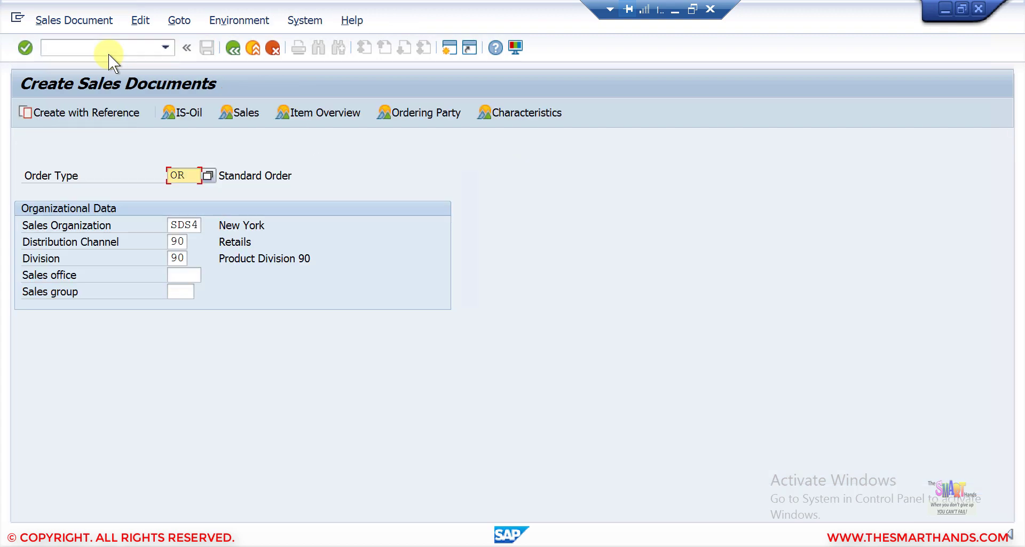
key("Return")
Fill in the customer number as the sold-to party and enter test44 as the customer reference.
key("BackSpace")
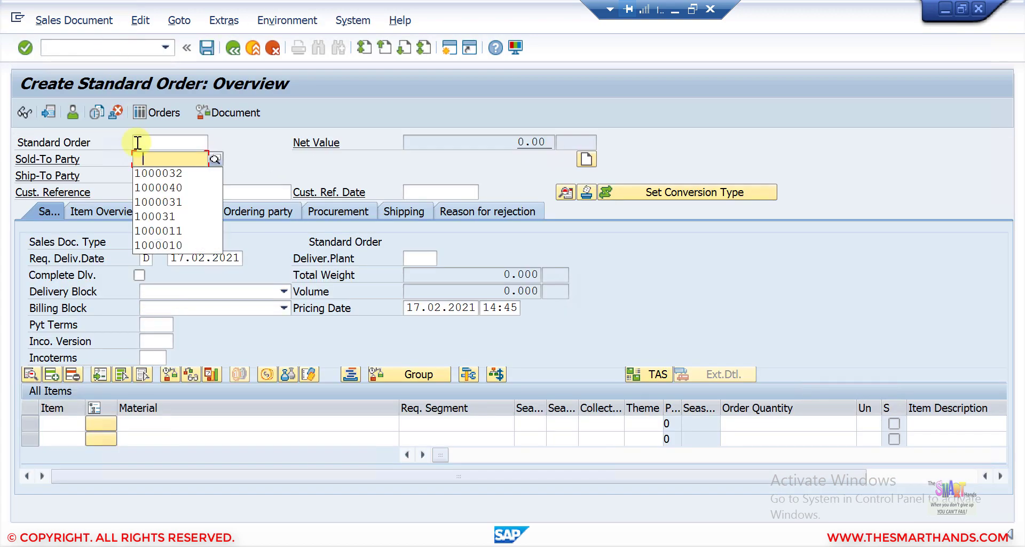
left_click(161, 174)
key("Return")
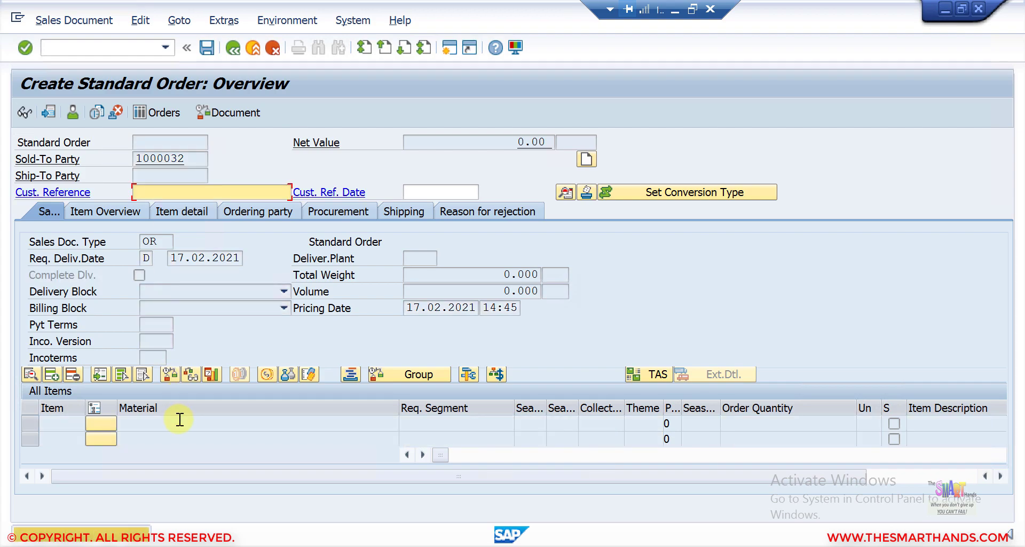
key("BackSpace")
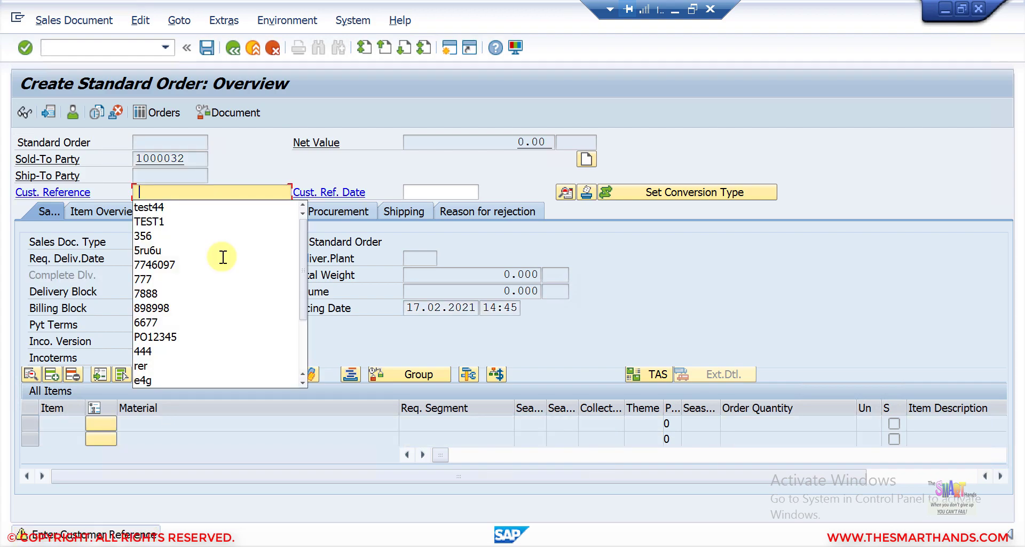
key("Down")
key("Return")
key("Return")
Add material DRUM20 with an order quantity of 10, cancelling the open quotations dialog.
key("BackSpace")
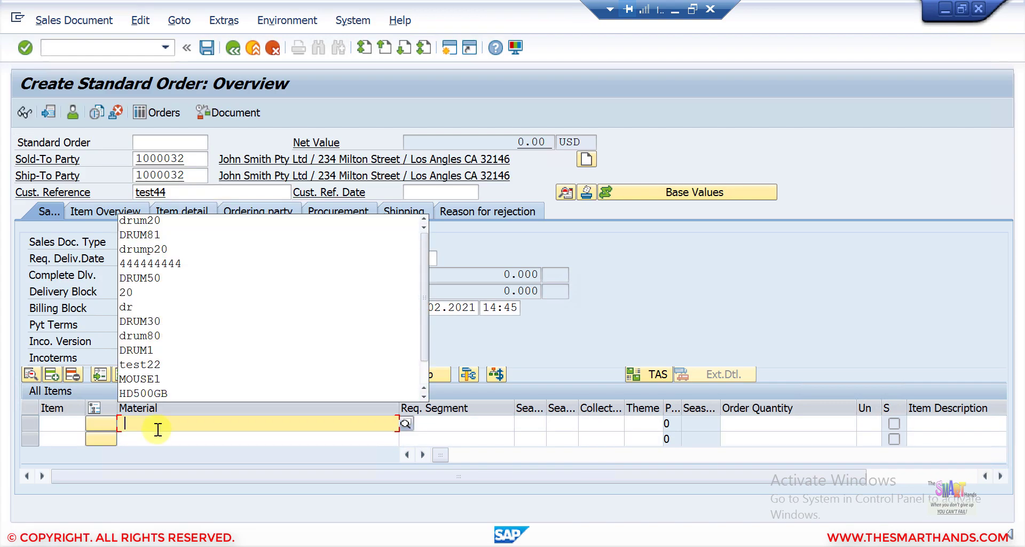
left_click(180, 220)
key("Return")
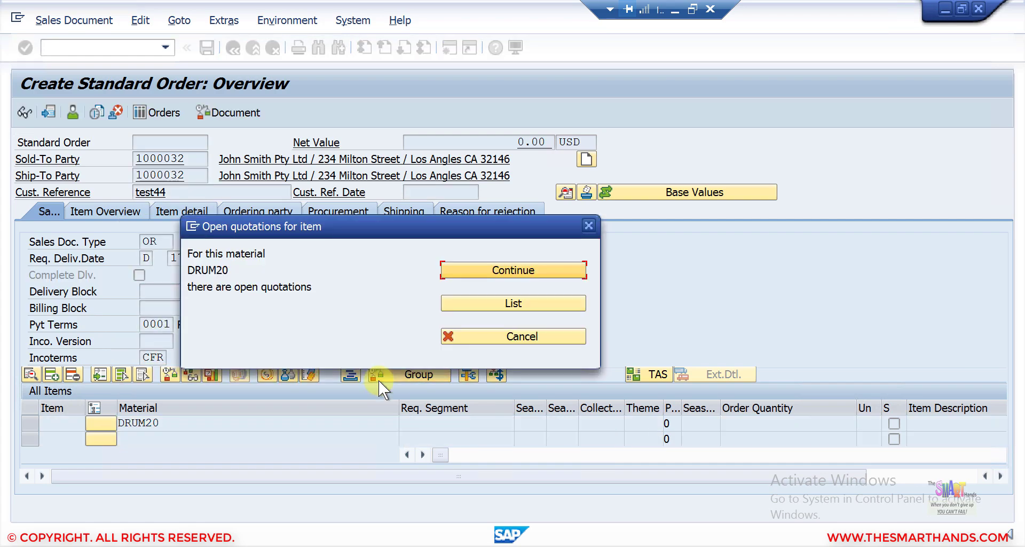
left_click(499, 335)
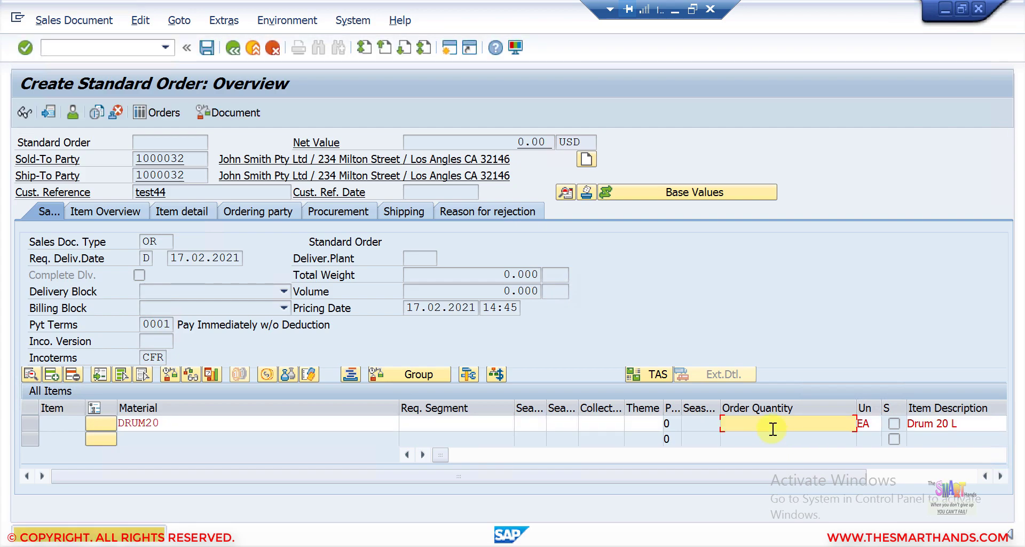
type("10")
key("Return")
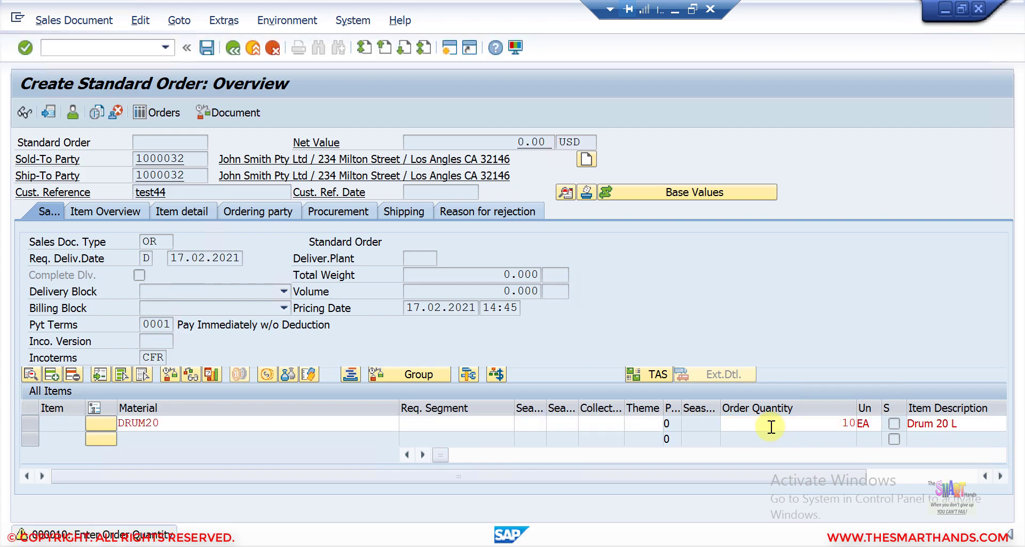
Open the DRUM20 item's shipping details and list the allowed shipping point values.
double_click(62, 421)
left_click(165, 190)
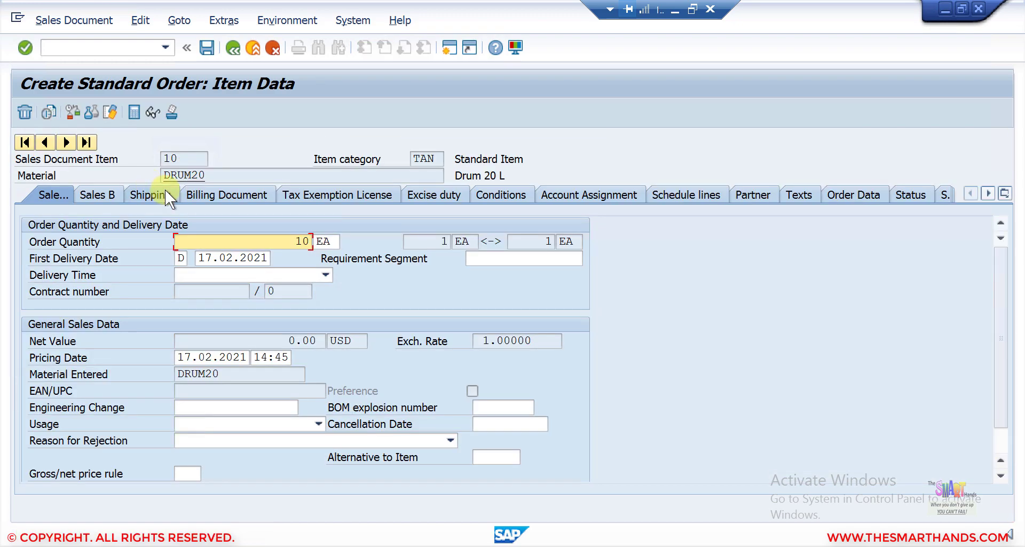
left_click(176, 320)
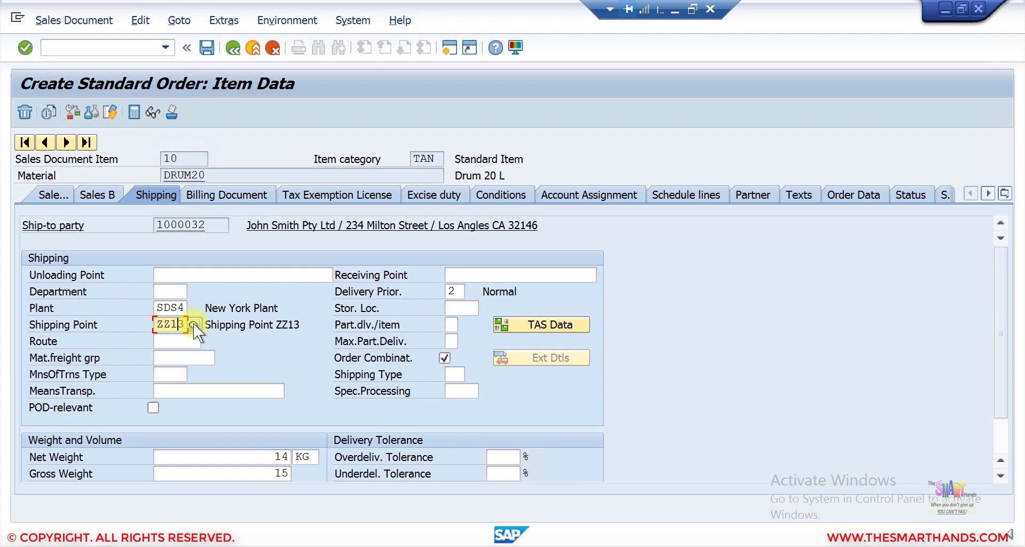
left_click(194, 324)
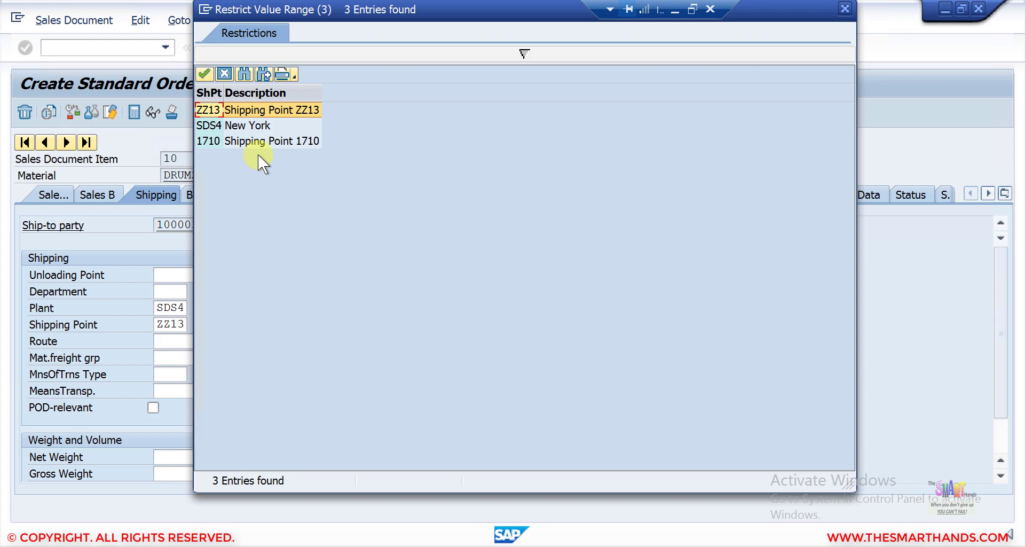
Review the allowed shipping points ZZ13, SDS4 and 1710, and close the value list without choosing another one.
left_click(231, 111)
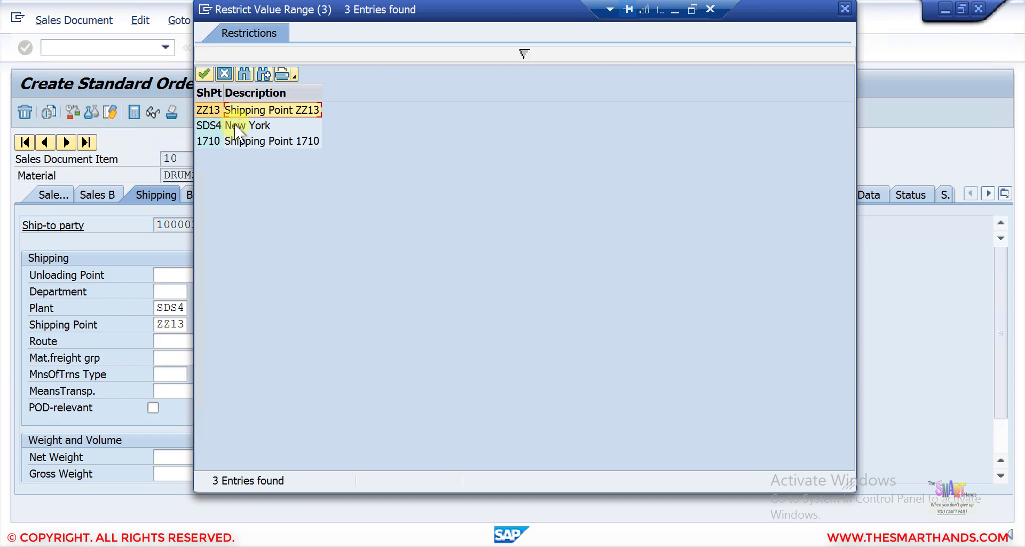
left_click(236, 129)
left_click(239, 140)
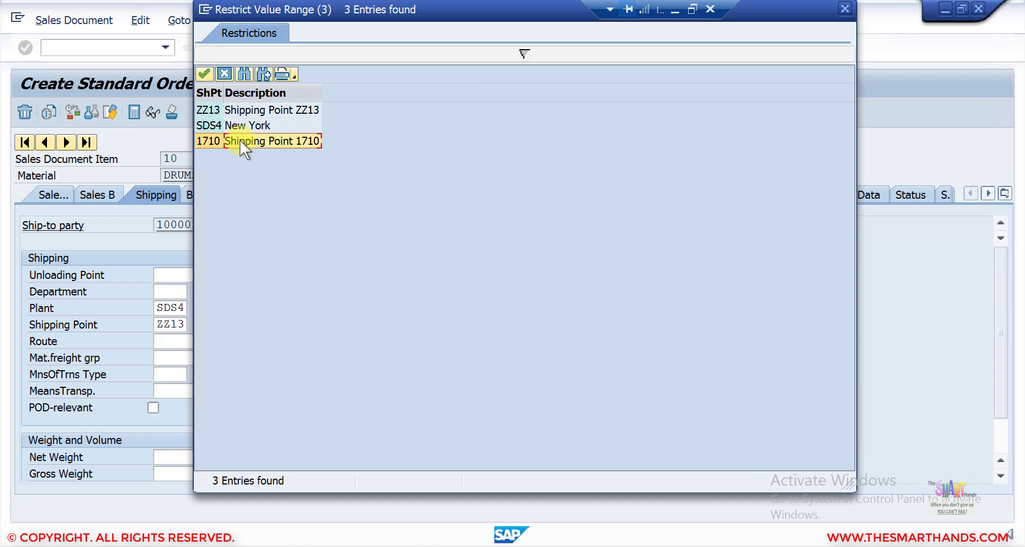
left_click(223, 73)
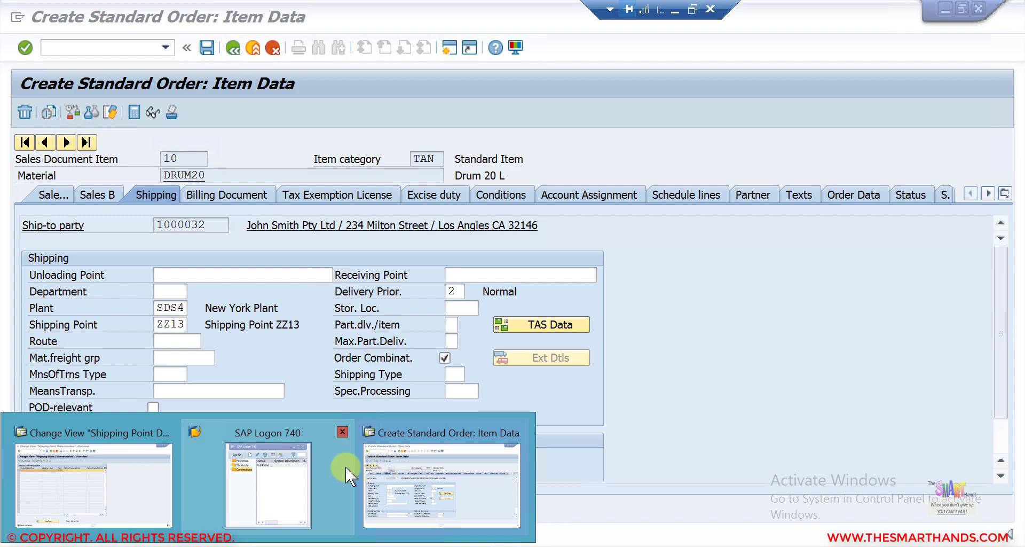
Return to the shipping point determination session and check the proposed and manual shipping points for Z1, loading group 0001, plant SDS4.
left_click(130, 467)
left_click(356, 174)
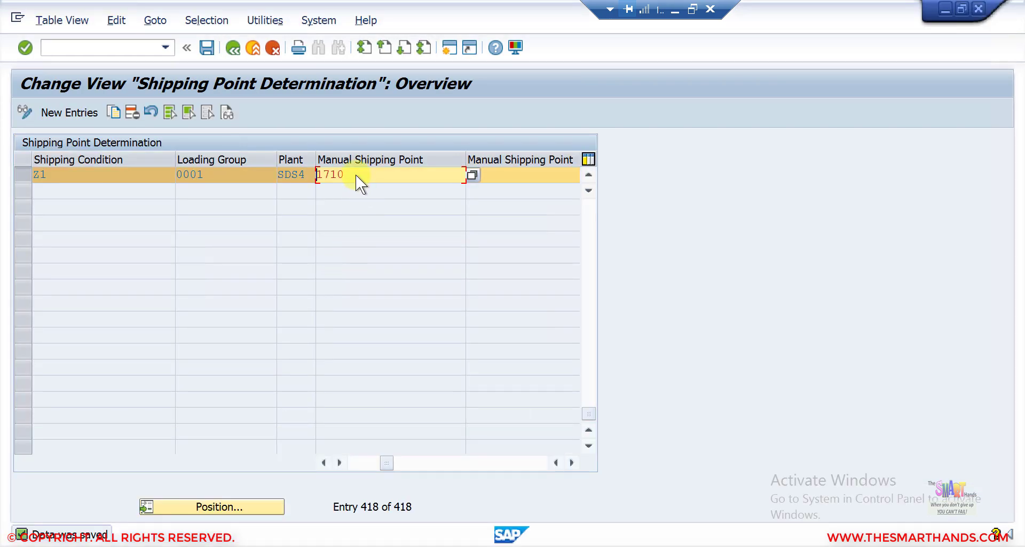
left_click(308, 174)
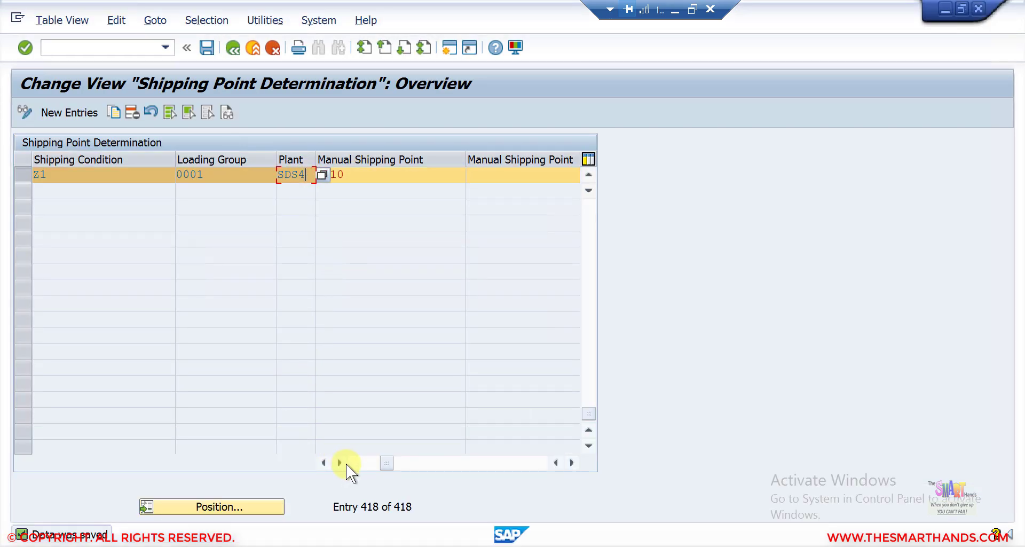
left_click(354, 463)
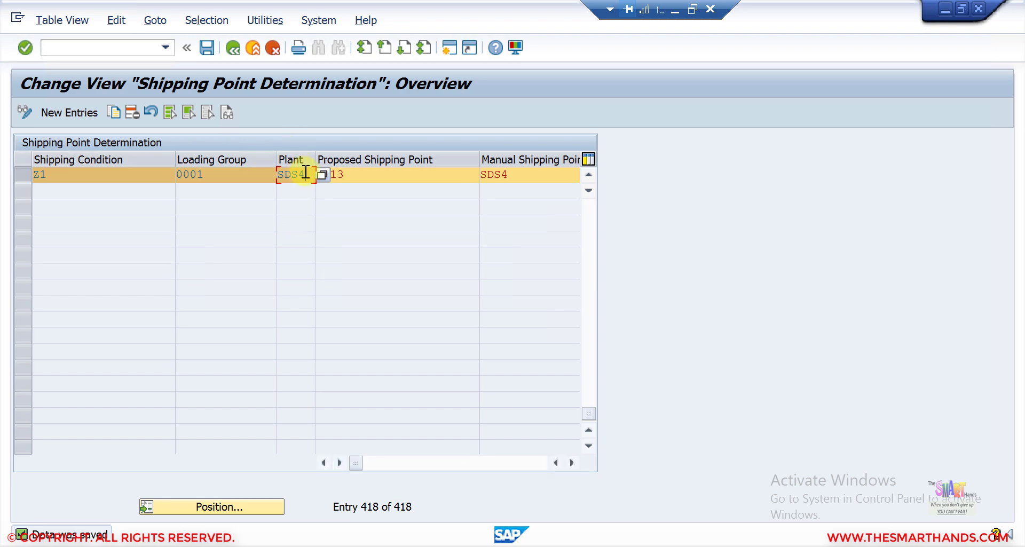
key("Tab")
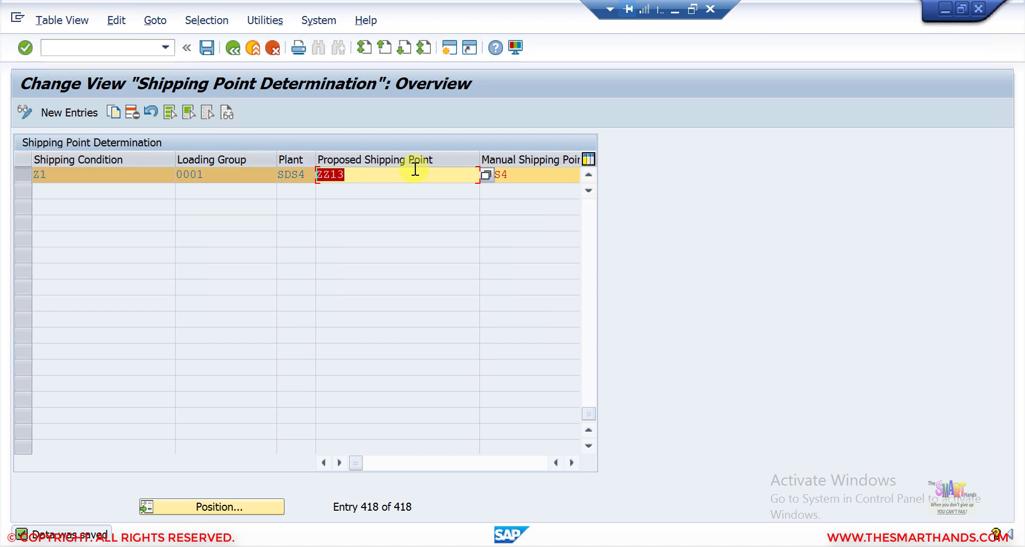
Minimize the SAP remote session and present the Shipping Point Determination diagram slide in PowerPoint as a slide show.
left_click(677, 8)
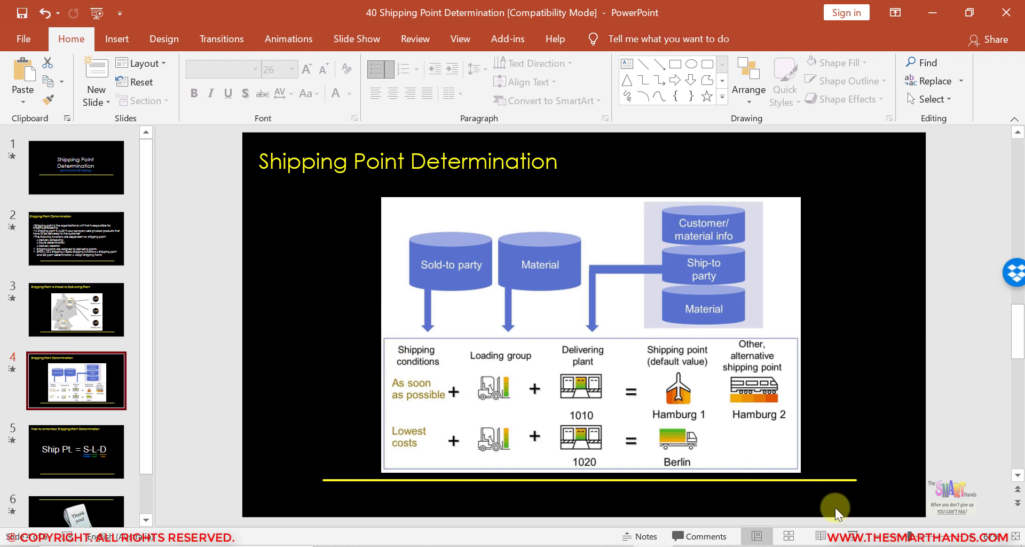
left_click(854, 536)
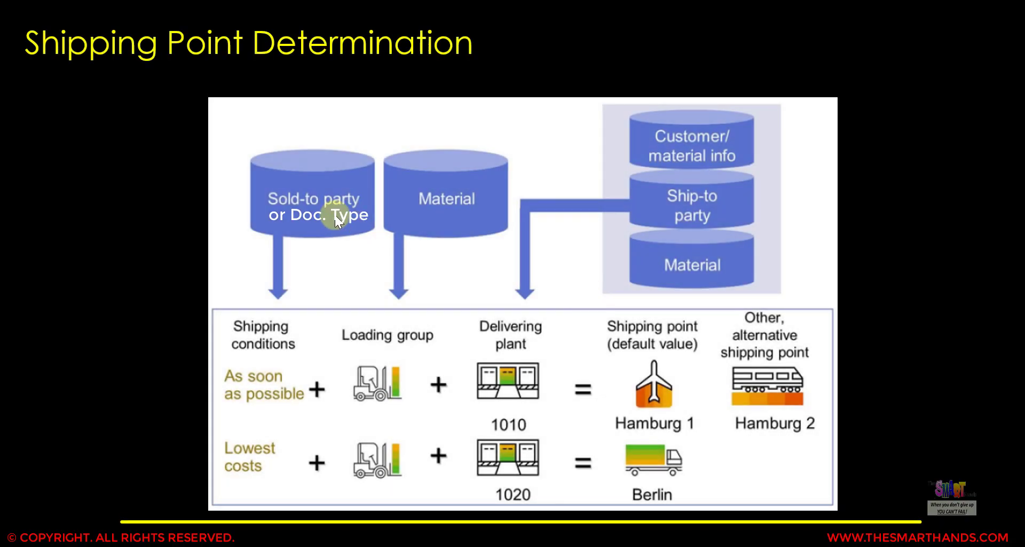